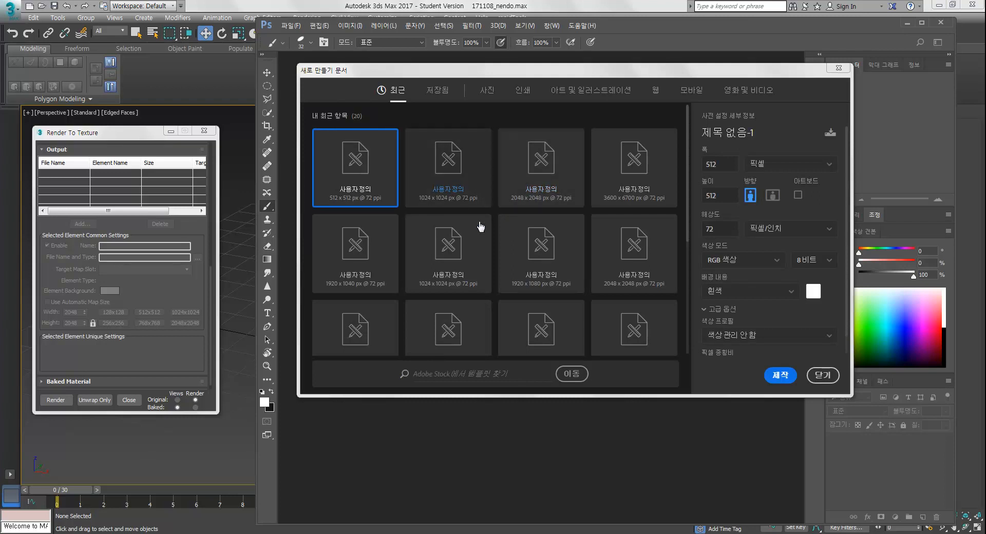
Create a new 2048 x 2048 px document at 72 ppi and maximize the program window
{"action": "left_click", "coordinate": [448, 175]}
{"action": "left_click", "coordinate": [543, 181]}
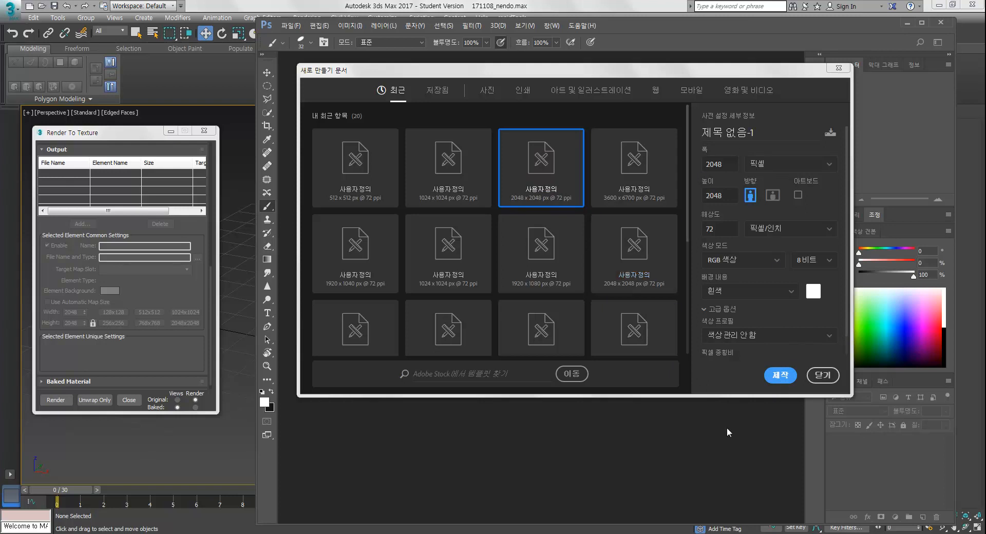
{"action": "left_click", "coordinate": [779, 373]}
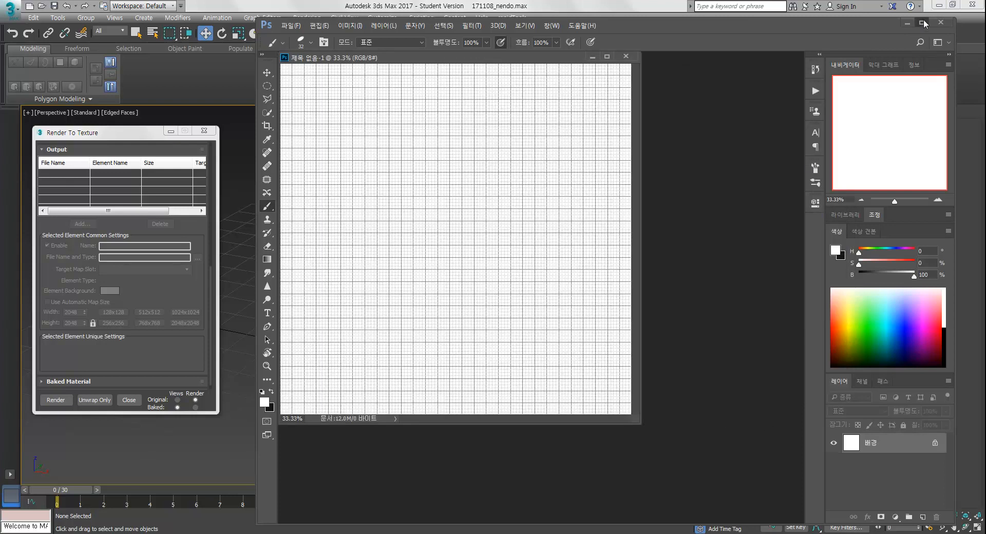
{"action": "left_click", "coordinate": [922, 22]}
{"action": "mouse_move", "coordinate": [448, 64]}
{"action": "left_mouse_down"}
{"action": "mouse_move", "coordinate": [457, 39]}
{"action": "mouse_move", "coordinate": [453, 59]}
{"action": "left_mouse_up"}
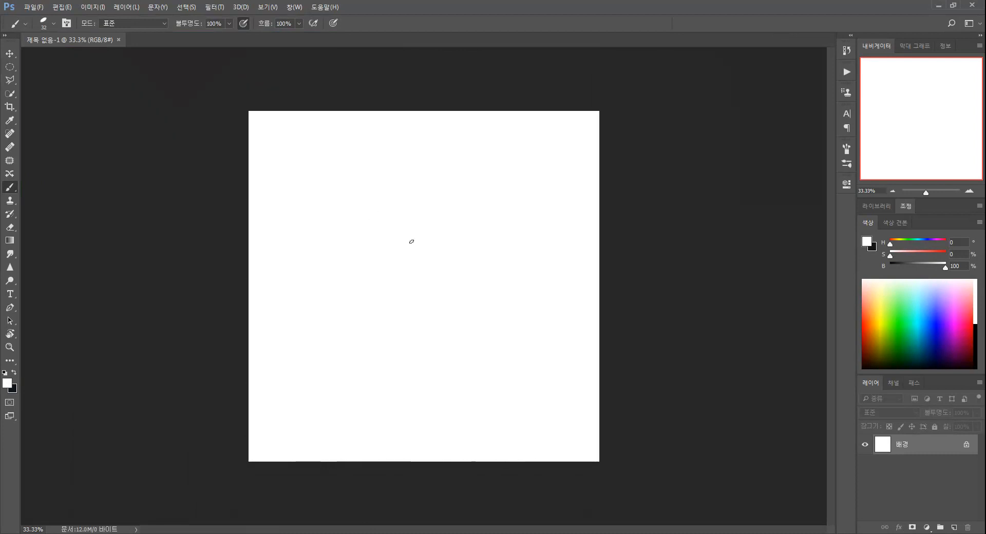
Make the dark colour the foreground and reduce the brush size to 10 for handwriting on the canvas
{"action": "left_click", "coordinate": [350, 197], "text": "ctrl+space"}
{"action": "left_click", "coordinate": [350, 198], "text": "ctrl+space"}
{"action": "left_click", "coordinate": [350, 202], "text": "ctrl+space"}
{"action": "left_click_drag", "start_coordinate": [337, 220], "coordinate": [350, 308], "text": "space"}
{"action": "mouse_move", "coordinate": [348, 164]}
{"action": "left_mouse_down", "text": "space"}
{"action": "mouse_move", "coordinate": [341, 256]}
{"action": "mouse_move", "coordinate": [322, 207]}
{"action": "left_mouse_up", "text": "space"}
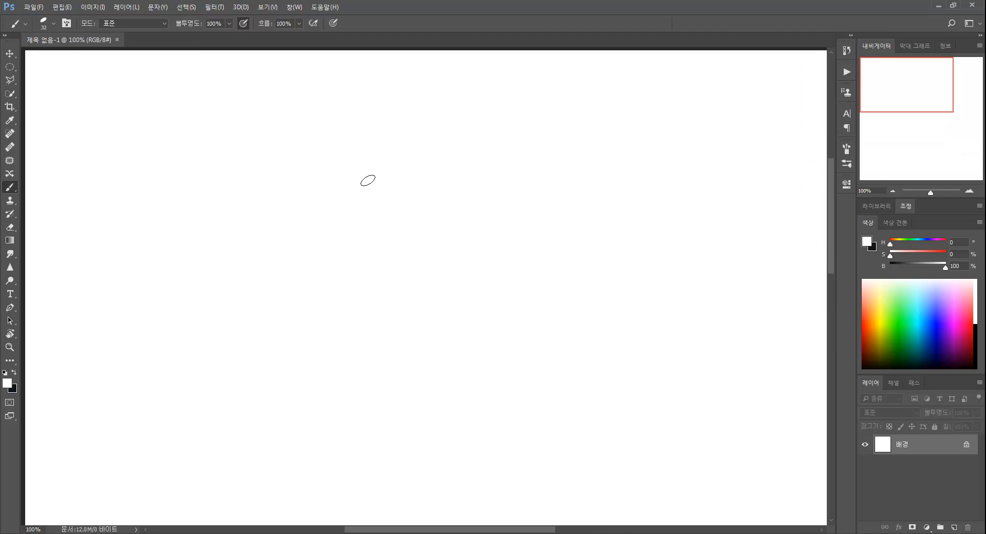
{"action": "key", "text": "x"}
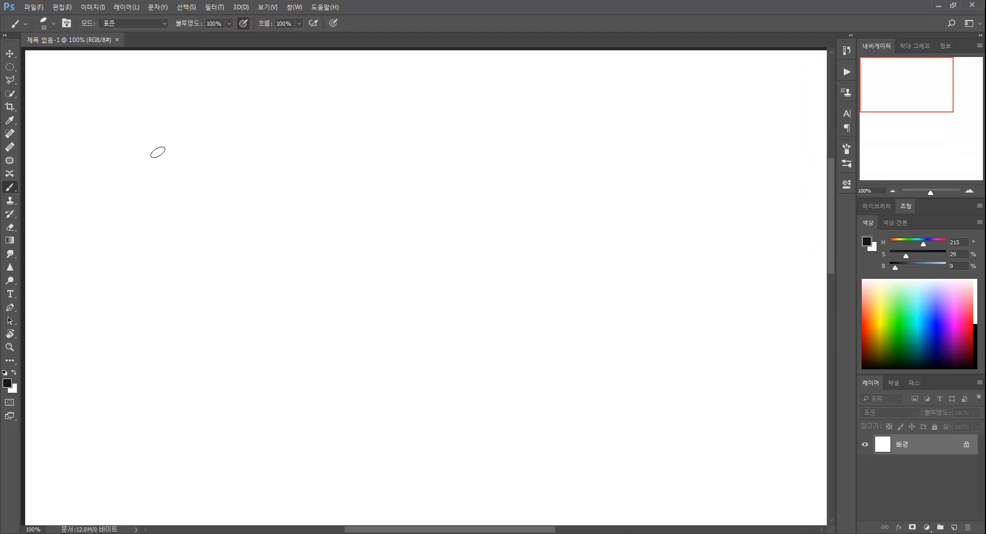
{"action": "key", "text": "bracketleft"}
{"action": "key", "text": "bracketleft"}
{"action": "key", "text": "bracketleft"}
{"action": "key", "text": "bracketleft"}
{"action": "key", "text": "bracketleft"}
{"action": "left_click_drag", "start_coordinate": [104, 121], "coordinate": [141, 133]}
{"action": "key", "text": "ctrl+z"}
{"action": "left_click_drag", "start_coordinate": [136, 161], "coordinate": [157, 158]}
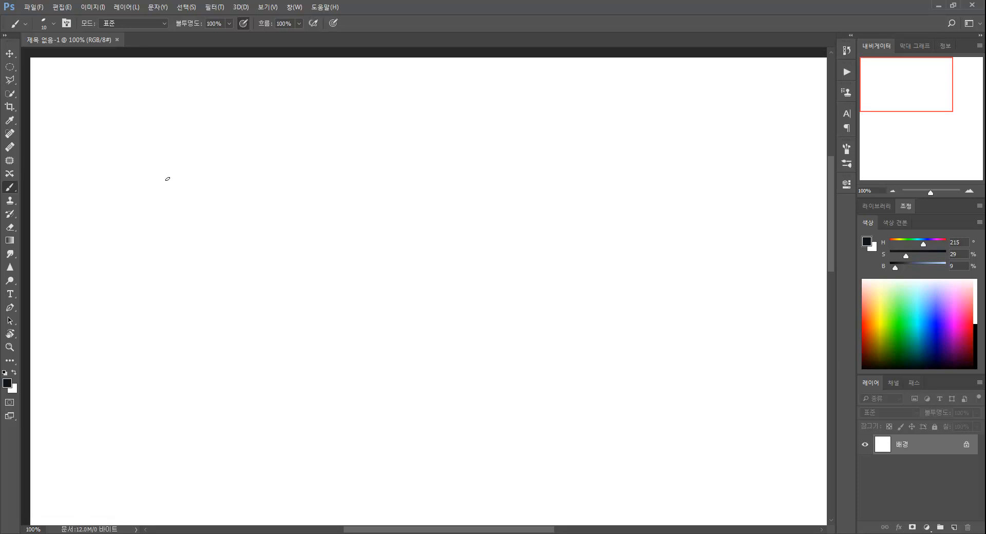
Handwrite the title "Render to Texture" with quotation marks near the canvas's upper-left corner
{"action": "mouse_move", "coordinate": [95, 106]}
{"action": "left_mouse_down"}
{"action": "mouse_move", "coordinate": [100, 138]}
{"action": "mouse_move", "coordinate": [119, 140]}
{"action": "left_mouse_up"}
{"action": "mouse_move", "coordinate": [123, 132]}
{"action": "left_mouse_down"}
{"action": "mouse_move", "coordinate": [134, 125]}
{"action": "mouse_move", "coordinate": [139, 138]}
{"action": "left_mouse_up"}
{"action": "mouse_move", "coordinate": [144, 127]}
{"action": "left_mouse_down"}
{"action": "mouse_move", "coordinate": [175, 119]}
{"action": "mouse_move", "coordinate": [184, 104]}
{"action": "mouse_move", "coordinate": [203, 126]}
{"action": "mouse_move", "coordinate": [242, 113]}
{"action": "mouse_move", "coordinate": [234, 132]}
{"action": "left_mouse_up"}
{"action": "mouse_move", "coordinate": [250, 114]}
{"action": "left_mouse_down"}
{"action": "mouse_move", "coordinate": [245, 128]}
{"action": "mouse_move", "coordinate": [297, 88]}
{"action": "mouse_move", "coordinate": [281, 123]}
{"action": "left_mouse_up"}
{"action": "mouse_move", "coordinate": [291, 114]}
{"action": "left_mouse_down"}
{"action": "mouse_move", "coordinate": [306, 107]}
{"action": "mouse_move", "coordinate": [327, 117]}
{"action": "left_mouse_up"}
{"action": "mouse_move", "coordinate": [329, 101]}
{"action": "left_mouse_down"}
{"action": "mouse_move", "coordinate": [311, 119]}
{"action": "mouse_move", "coordinate": [343, 95]}
{"action": "left_mouse_up"}
{"action": "mouse_move", "coordinate": [338, 92]}
{"action": "left_mouse_down"}
{"action": "mouse_move", "coordinate": [337, 117]}
{"action": "mouse_move", "coordinate": [382, 96]}
{"action": "mouse_move", "coordinate": [401, 103]}
{"action": "left_mouse_up"}
{"action": "left_click", "coordinate": [403, 105]}
{"action": "left_click", "coordinate": [410, 103]}
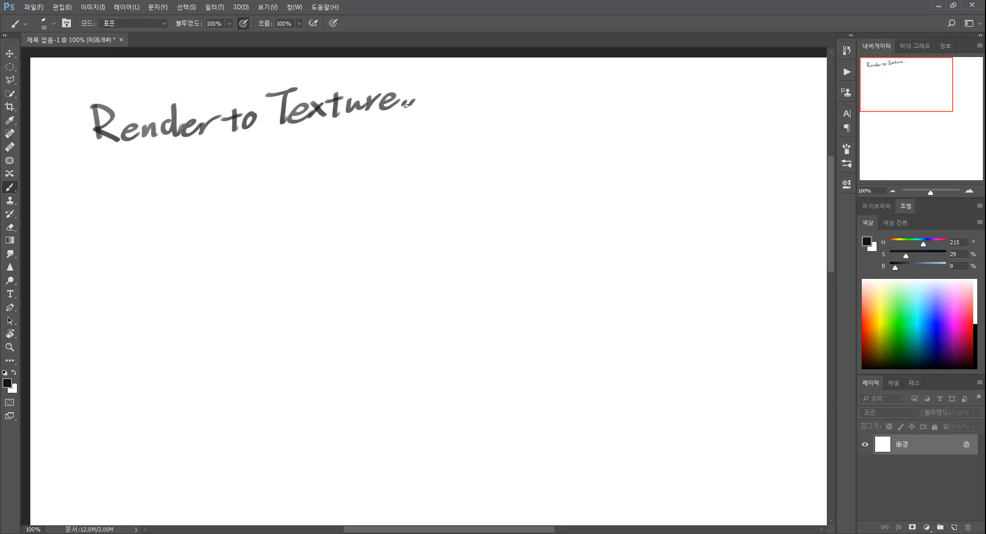
{"action": "left_click_drag", "start_coordinate": [83, 102], "coordinate": [73, 109]}
Handwrite the Korean line 텍스쳐로 "렌더" beneath the title and underline the quoted word
{"action": "mouse_move", "coordinate": [131, 154]}
{"action": "left_mouse_down"}
{"action": "mouse_move", "coordinate": [153, 151]}
{"action": "mouse_move", "coordinate": [129, 174]}
{"action": "left_mouse_up"}
{"action": "left_click_drag", "start_coordinate": [134, 165], "coordinate": [163, 150]}
{"action": "mouse_move", "coordinate": [161, 152]}
{"action": "left_mouse_down"}
{"action": "mouse_move", "coordinate": [154, 171]}
{"action": "mouse_move", "coordinate": [167, 172]}
{"action": "left_mouse_up"}
{"action": "left_click_drag", "start_coordinate": [176, 158], "coordinate": [172, 161]}
{"action": "left_click_drag", "start_coordinate": [180, 156], "coordinate": [187, 159]}
{"action": "left_click_drag", "start_coordinate": [174, 167], "coordinate": [200, 144]}
{"action": "mouse_move", "coordinate": [192, 153]}
{"action": "left_mouse_down"}
{"action": "mouse_move", "coordinate": [203, 150]}
{"action": "mouse_move", "coordinate": [194, 158]}
{"action": "left_mouse_up"}
{"action": "left_click_drag", "start_coordinate": [201, 153], "coordinate": [281, 143]}
{"action": "mouse_move", "coordinate": [277, 140]}
{"action": "left_mouse_down"}
{"action": "mouse_move", "coordinate": [292, 150]}
{"action": "mouse_move", "coordinate": [308, 126]}
{"action": "left_mouse_up"}
{"action": "mouse_move", "coordinate": [296, 129]}
{"action": "left_mouse_down"}
{"action": "mouse_move", "coordinate": [298, 145]}
{"action": "mouse_move", "coordinate": [311, 134]}
{"action": "left_mouse_up"}
{"action": "left_click_drag", "start_coordinate": [312, 127], "coordinate": [313, 147]}
{"action": "left_click_drag", "start_coordinate": [251, 159], "coordinate": [328, 145]}
{"action": "left_click_drag", "start_coordinate": [255, 128], "coordinate": [253, 134]}
Handwrite the word 렌더링 below the first Korean line
{"action": "mouse_move", "coordinate": [128, 189]}
{"action": "left_mouse_down"}
{"action": "mouse_move", "coordinate": [148, 204]}
{"action": "mouse_move", "coordinate": [162, 200]}
{"action": "left_mouse_up"}
{"action": "mouse_move", "coordinate": [171, 181]}
{"action": "left_mouse_down"}
{"action": "mouse_move", "coordinate": [165, 190]}
{"action": "mouse_move", "coordinate": [177, 203]}
{"action": "mouse_move", "coordinate": [200, 190]}
{"action": "left_mouse_up"}
{"action": "left_click_drag", "start_coordinate": [203, 175], "coordinate": [195, 201]}
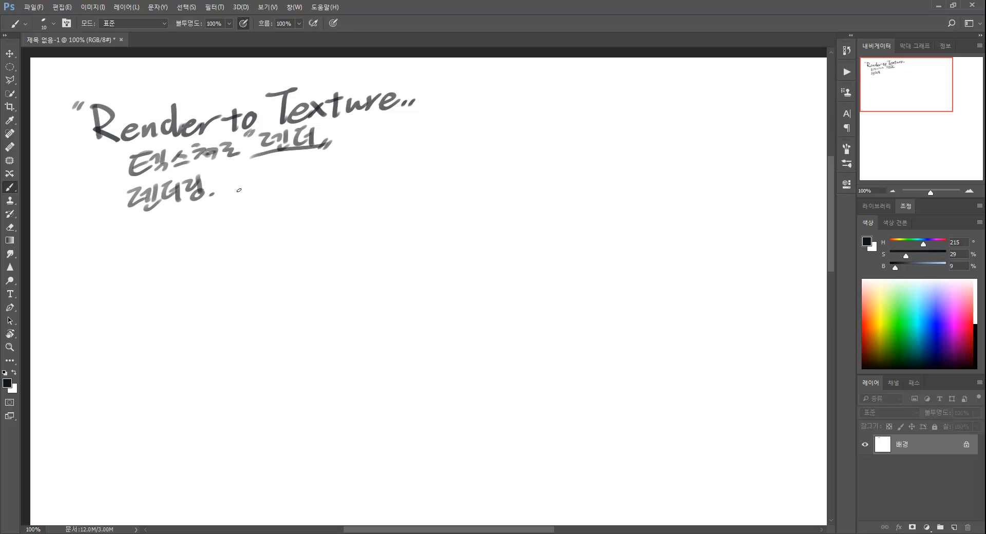
Sketch a big-headed character outline in the middle of the canvas with an arrow pointing right from it
{"action": "mouse_move", "coordinate": [325, 177]}
{"action": "left_mouse_down"}
{"action": "mouse_move", "coordinate": [279, 238]}
{"action": "mouse_move", "coordinate": [340, 251]}
{"action": "mouse_move", "coordinate": [352, 300]}
{"action": "left_mouse_up"}
{"action": "mouse_move", "coordinate": [314, 260]}
{"action": "left_mouse_down"}
{"action": "mouse_move", "coordinate": [302, 297]}
{"action": "mouse_move", "coordinate": [315, 303]}
{"action": "mouse_move", "coordinate": [319, 338]}
{"action": "left_mouse_up"}
{"action": "left_click_drag", "start_coordinate": [340, 305], "coordinate": [335, 332]}
{"action": "left_click_drag", "start_coordinate": [320, 337], "coordinate": [342, 334]}
{"action": "mouse_move", "coordinate": [383, 237]}
{"action": "left_mouse_down"}
{"action": "mouse_move", "coordinate": [443, 234]}
{"action": "mouse_move", "coordinate": [438, 252]}
{"action": "left_mouse_up"}
Handwrite "2D이미지" in quotation marks beside the arrow's tip
{"action": "left_click_drag", "start_coordinate": [473, 195], "coordinate": [496, 215]}
{"action": "mouse_move", "coordinate": [530, 190]}
{"action": "left_mouse_down"}
{"action": "mouse_move", "coordinate": [521, 192]}
{"action": "mouse_move", "coordinate": [529, 190]}
{"action": "left_mouse_up"}
{"action": "left_click_drag", "start_coordinate": [535, 184], "coordinate": [540, 202]}
{"action": "left_click_drag", "start_coordinate": [539, 186], "coordinate": [552, 199]}
{"action": "mouse_move", "coordinate": [555, 180]}
{"action": "left_mouse_down"}
{"action": "mouse_move", "coordinate": [556, 211]}
{"action": "mouse_move", "coordinate": [573, 183]}
{"action": "left_mouse_up"}
{"action": "left_click_drag", "start_coordinate": [573, 183], "coordinate": [563, 198]}
{"action": "left_click_drag", "start_coordinate": [569, 190], "coordinate": [580, 207]}
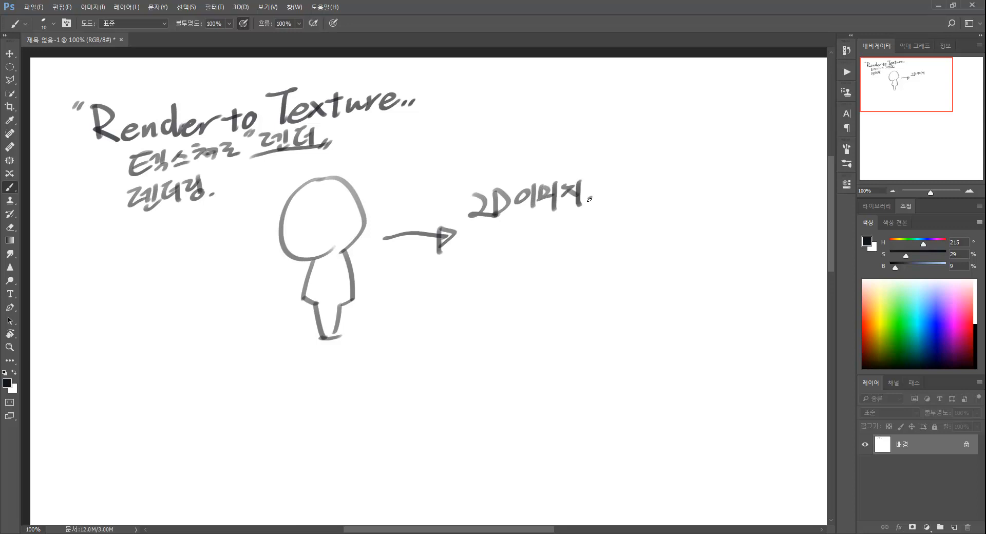
{"action": "left_click_drag", "start_coordinate": [467, 185], "coordinate": [465, 191]}
{"action": "left_click_drag", "start_coordinate": [463, 187], "coordinate": [460, 194]}
Draw a rectangular frame around the character sketch and mark its corners with short double strokes
{"action": "mouse_move", "coordinate": [237, 181]}
{"action": "left_mouse_down"}
{"action": "mouse_move", "coordinate": [364, 166]}
{"action": "mouse_move", "coordinate": [393, 259]}
{"action": "left_mouse_up"}
{"action": "left_click_drag", "start_coordinate": [396, 308], "coordinate": [398, 326]}
{"action": "mouse_move", "coordinate": [235, 179]}
{"action": "left_mouse_down"}
{"action": "mouse_move", "coordinate": [240, 339]}
{"action": "mouse_move", "coordinate": [421, 337]}
{"action": "left_mouse_up"}
{"action": "left_click_drag", "start_coordinate": [248, 188], "coordinate": [408, 165]}
{"action": "mouse_move", "coordinate": [399, 170]}
{"action": "left_mouse_down"}
{"action": "mouse_move", "coordinate": [424, 347]}
{"action": "mouse_move", "coordinate": [247, 340]}
{"action": "left_mouse_up"}
{"action": "left_click_drag", "start_coordinate": [248, 341], "coordinate": [296, 342]}
{"action": "left_click_drag", "start_coordinate": [227, 320], "coordinate": [245, 348]}
{"action": "left_click_drag", "start_coordinate": [239, 174], "coordinate": [230, 189]}
{"action": "left_click_drag", "start_coordinate": [235, 174], "coordinate": [223, 190]}
{"action": "left_click_drag", "start_coordinate": [393, 154], "coordinate": [402, 178]}
{"action": "left_click_drag", "start_coordinate": [399, 152], "coordinate": [410, 177]}
{"action": "left_click_drag", "start_coordinate": [425, 332], "coordinate": [417, 345]}
{"action": "left_click_drag", "start_coordinate": [432, 335], "coordinate": [421, 349]}
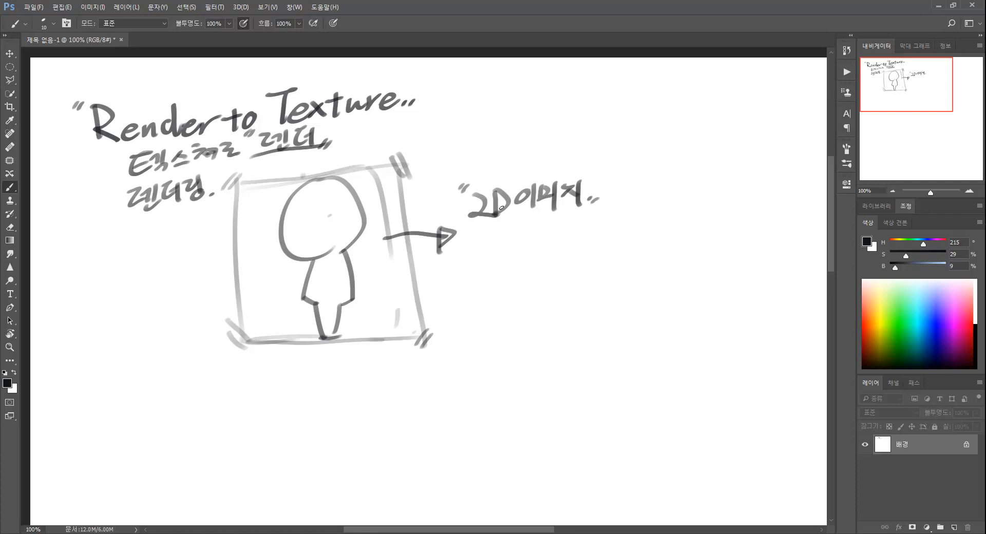
Underline the 2D이미지 note with a single brush stroke
{"action": "left_click_drag", "start_coordinate": [475, 224], "coordinate": [622, 210]}
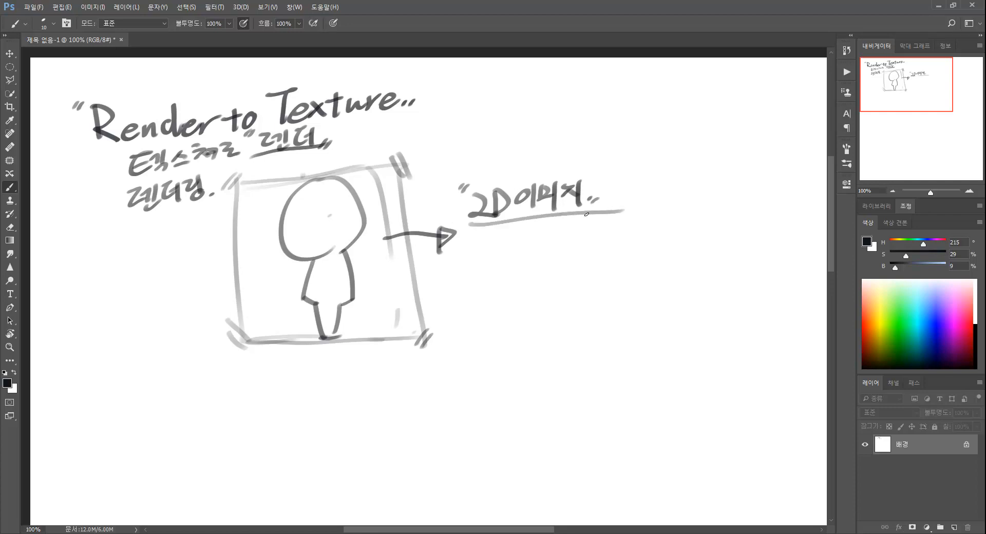
{"action": "key", "text": "ctrl+z"}
{"action": "left_click_drag", "start_coordinate": [459, 225], "coordinate": [585, 210]}
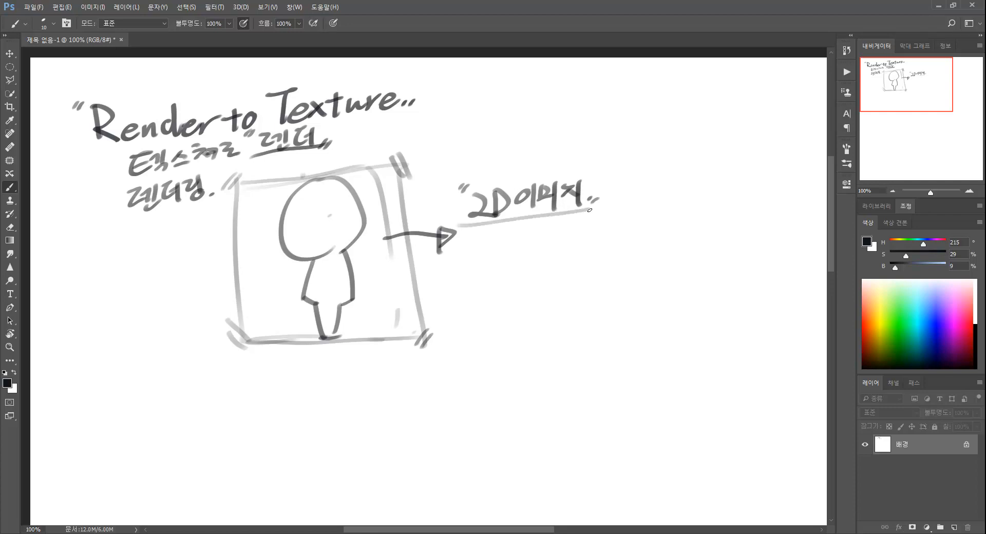
{"action": "left_click_drag", "start_coordinate": [319, 176], "coordinate": [329, 340]}
{"action": "key", "text": "ctrl+z"}
Draw a small camera box left of the framed character with two arrowed sight lines reaching its head and feet
{"action": "mouse_move", "coordinate": [91, 293]}
{"action": "left_mouse_down"}
{"action": "mouse_move", "coordinate": [259, 177]}
{"action": "mouse_move", "coordinate": [302, 329]}
{"action": "left_mouse_up"}
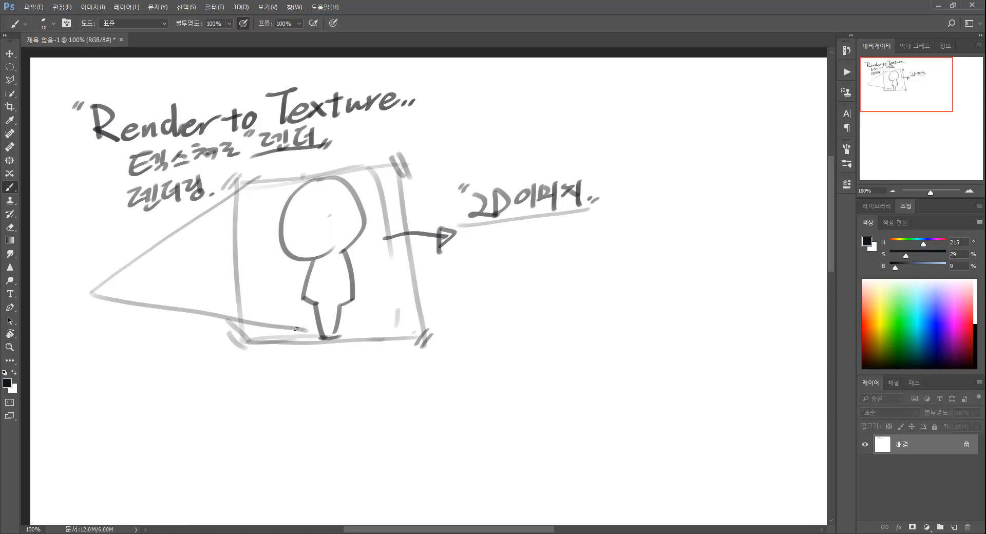
{"action": "left_click_drag", "start_coordinate": [269, 167], "coordinate": [256, 183]}
{"action": "mouse_move", "coordinate": [85, 295]}
{"action": "left_mouse_down"}
{"action": "mouse_move", "coordinate": [96, 288]}
{"action": "mouse_move", "coordinate": [83, 305]}
{"action": "left_mouse_up"}
{"action": "left_click_drag", "start_coordinate": [304, 325], "coordinate": [306, 334]}
{"action": "left_click_drag", "start_coordinate": [309, 328], "coordinate": [311, 337]}
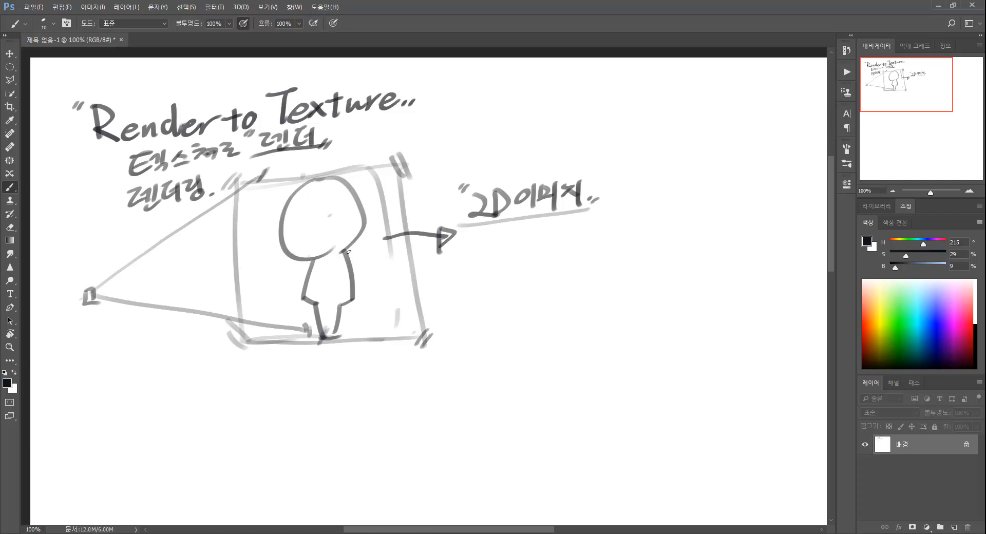
{"action": "left_click_drag", "start_coordinate": [265, 169], "coordinate": [263, 176]}
Add a second small arrow toward the 2D이미지 note and circle the word 렌더링
{"action": "left_click_drag", "start_coordinate": [413, 217], "coordinate": [456, 216]}
{"action": "mouse_move", "coordinate": [237, 177]}
{"action": "left_mouse_down"}
{"action": "mouse_move", "coordinate": [138, 170]}
{"action": "mouse_move", "coordinate": [190, 214]}
{"action": "left_mouse_up"}
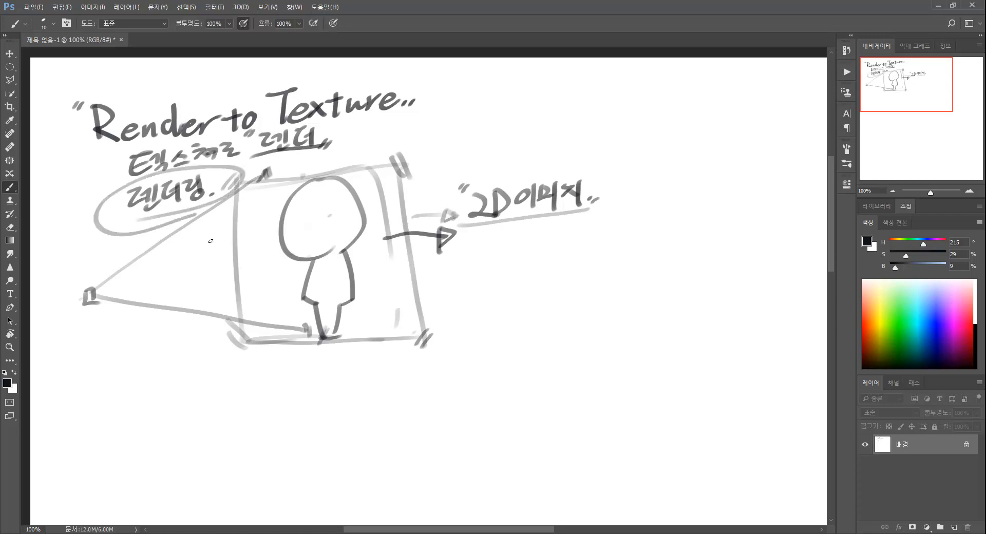
Handwrite the word "Texture" below the framed character sketch
{"action": "left_click_drag", "start_coordinate": [117, 376], "coordinate": [159, 367]}
{"action": "mouse_move", "coordinate": [144, 372]}
{"action": "left_mouse_down"}
{"action": "mouse_move", "coordinate": [140, 396]}
{"action": "mouse_move", "coordinate": [185, 385]}
{"action": "mouse_move", "coordinate": [175, 385]}
{"action": "mouse_move", "coordinate": [204, 369]}
{"action": "left_mouse_up"}
{"action": "mouse_move", "coordinate": [198, 362]}
{"action": "left_mouse_down"}
{"action": "mouse_move", "coordinate": [194, 380]}
{"action": "mouse_move", "coordinate": [249, 363]}
{"action": "left_mouse_up"}
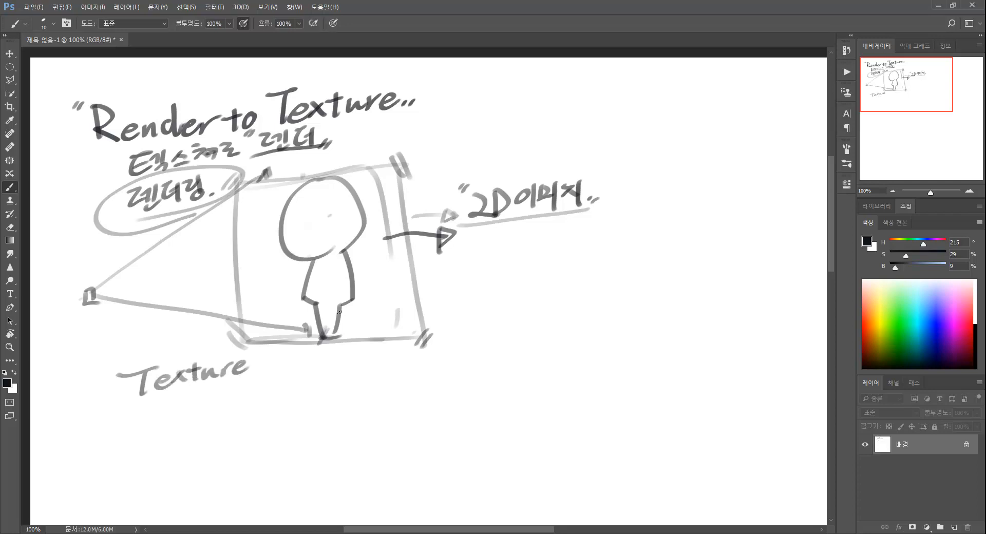
Add brush strokes over the character sketch's head, torso and legs
{"action": "left_click_drag", "start_coordinate": [341, 315], "coordinate": [329, 336]}
{"action": "left_click_drag", "start_coordinate": [325, 174], "coordinate": [309, 172]}
{"action": "mouse_move", "coordinate": [286, 243]}
{"action": "left_mouse_down"}
{"action": "mouse_move", "coordinate": [364, 208]}
{"action": "mouse_move", "coordinate": [293, 254]}
{"action": "left_mouse_up"}
{"action": "left_click_drag", "start_coordinate": [328, 234], "coordinate": [304, 257]}
{"action": "mouse_move", "coordinate": [358, 221]}
{"action": "left_mouse_down"}
{"action": "mouse_move", "coordinate": [315, 257]}
{"action": "mouse_move", "coordinate": [330, 258]}
{"action": "left_mouse_up"}
{"action": "mouse_move", "coordinate": [302, 297]}
{"action": "left_mouse_down"}
{"action": "mouse_move", "coordinate": [356, 293]}
{"action": "mouse_move", "coordinate": [336, 291]}
{"action": "mouse_move", "coordinate": [354, 293]}
{"action": "mouse_move", "coordinate": [326, 340]}
{"action": "left_mouse_up"}
{"action": "mouse_move", "coordinate": [325, 260]}
{"action": "left_mouse_down"}
{"action": "mouse_move", "coordinate": [355, 257]}
{"action": "mouse_move", "coordinate": [344, 260]}
{"action": "left_mouse_up"}
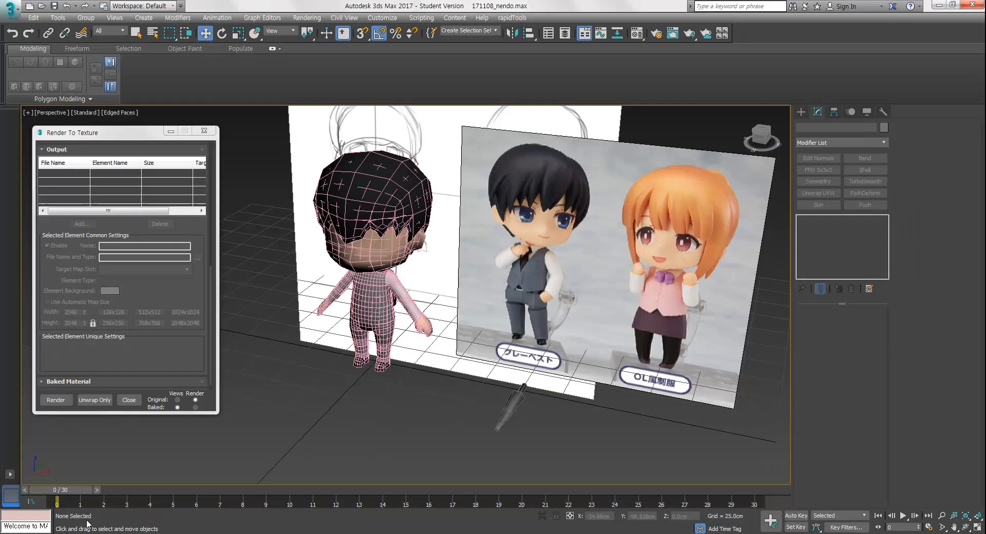
Switch to 3ds Max and close the Render To Texture dialog
{"action": "mouse_move", "coordinate": [441, 308]}
{"action": "middle_mouse_down", "text": "alt"}
{"action": "mouse_move", "coordinate": [470, 314]}
{"action": "mouse_move", "coordinate": [511, 298]}
{"action": "middle_mouse_up", "text": "alt"}
{"action": "middle_click_drag", "start_coordinate": [511, 298], "coordinate": [466, 410], "text": "alt"}
{"action": "left_click", "coordinate": [204, 131]}
Select the smoothed Nendo_Body_high model and hide it so only the low-poly body is displayed
{"action": "middle_click_drag", "start_coordinate": [434, 278], "coordinate": [406, 270], "text": "alt"}
{"action": "left_click", "coordinate": [422, 249]}
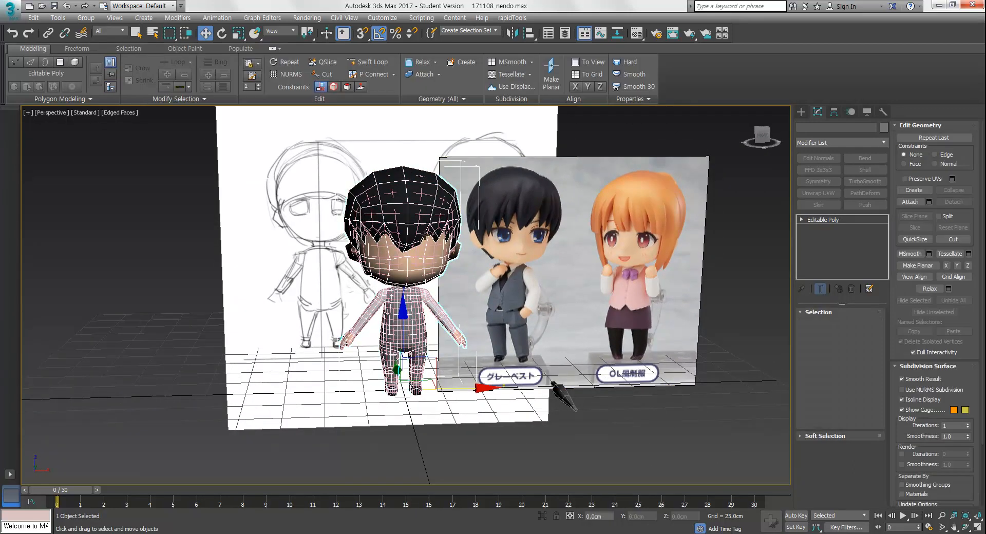
{"action": "key", "text": "q"}
{"action": "left_click", "coordinate": [414, 229]}
{"action": "right_click", "coordinate": [411, 231]}
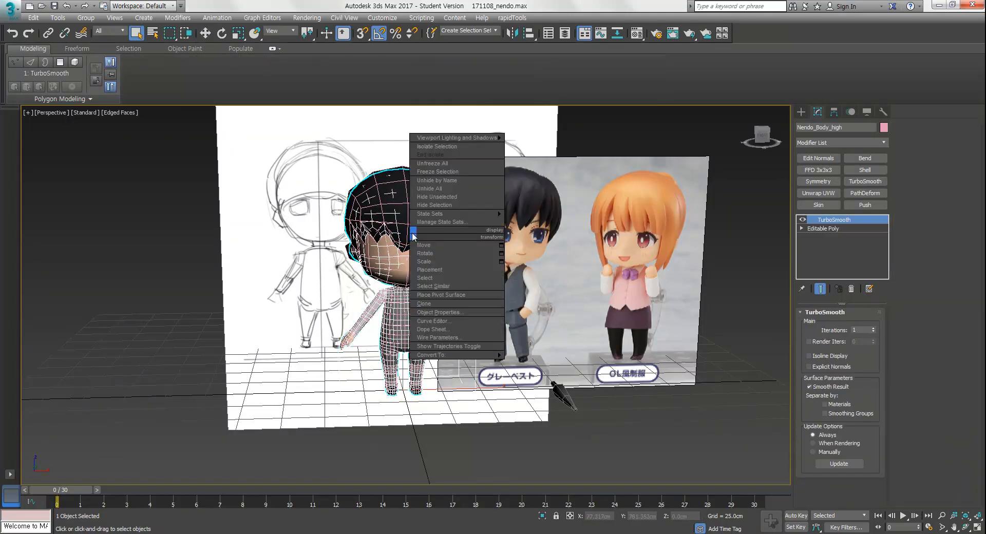
{"action": "left_click", "coordinate": [440, 207]}
{"action": "middle_click_drag", "start_coordinate": [423, 232], "coordinate": [406, 218]}
{"action": "scroll", "coordinate": [406, 257], "scroll_direction": "up", "scroll_amount": 3}
{"action": "middle_click_drag", "start_coordinate": [398, 276], "coordinate": [448, 283], "text": "alt"}
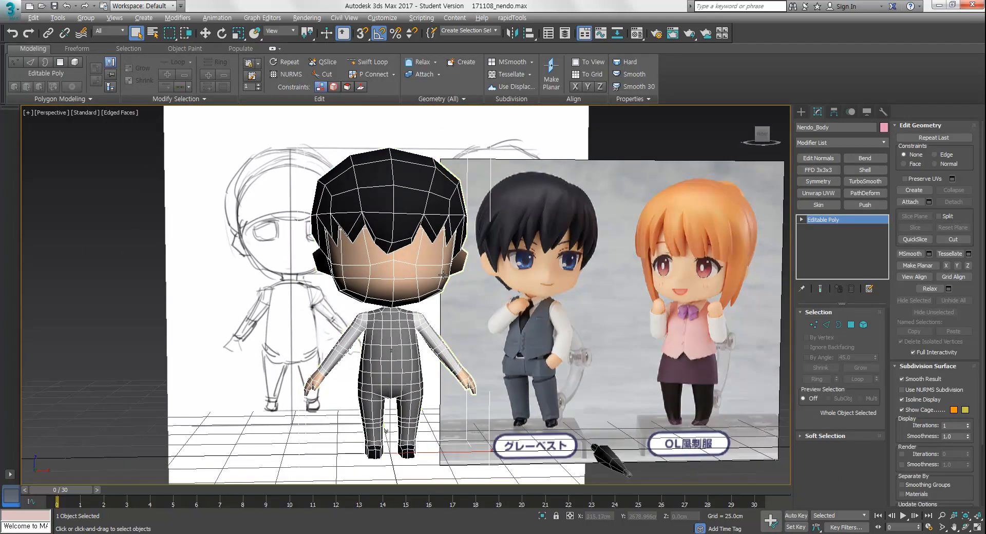
{"action": "scroll", "coordinate": [449, 283], "scroll_direction": "down", "scroll_amount": 1}
Turn off edged faces in the perspective viewport and select the Nendo_Body model
{"action": "left_click", "coordinate": [605, 158]}
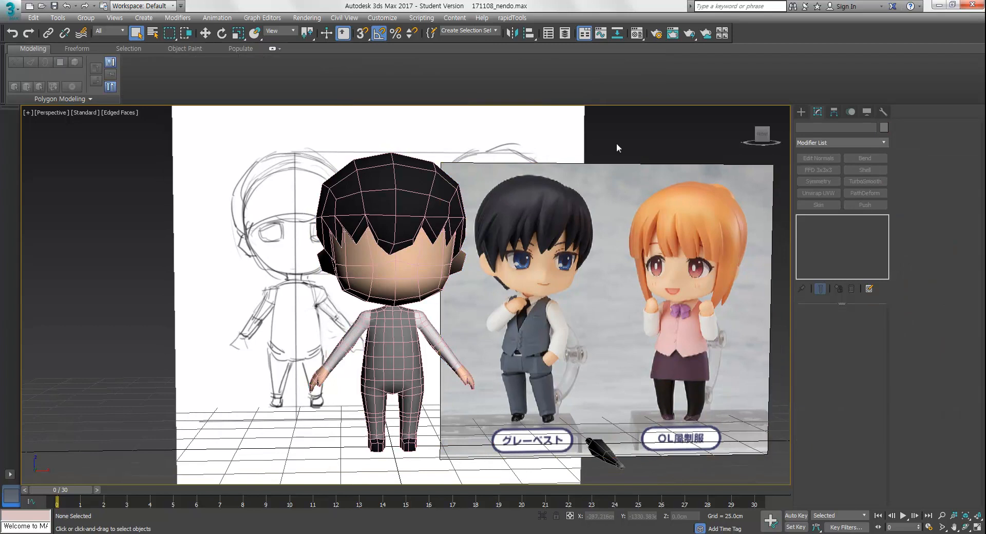
{"action": "key", "text": "F4"}
{"action": "left_click", "coordinate": [445, 278]}
{"action": "middle_click_drag", "start_coordinate": [445, 278], "coordinate": [403, 212], "text": "alt"}
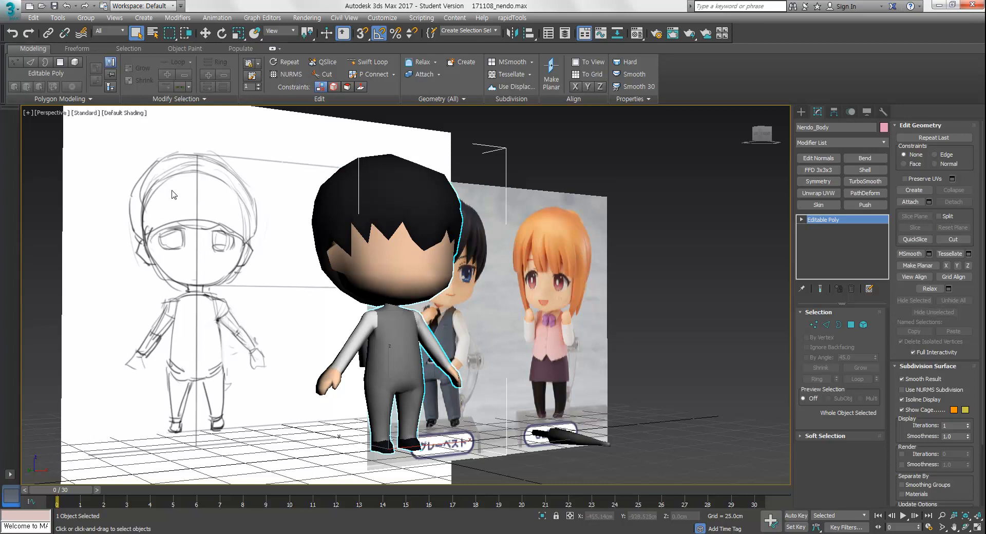
Examine the perspective viewport's shading, background, and lighting and shadows options
{"action": "left_click", "coordinate": [121, 114]}
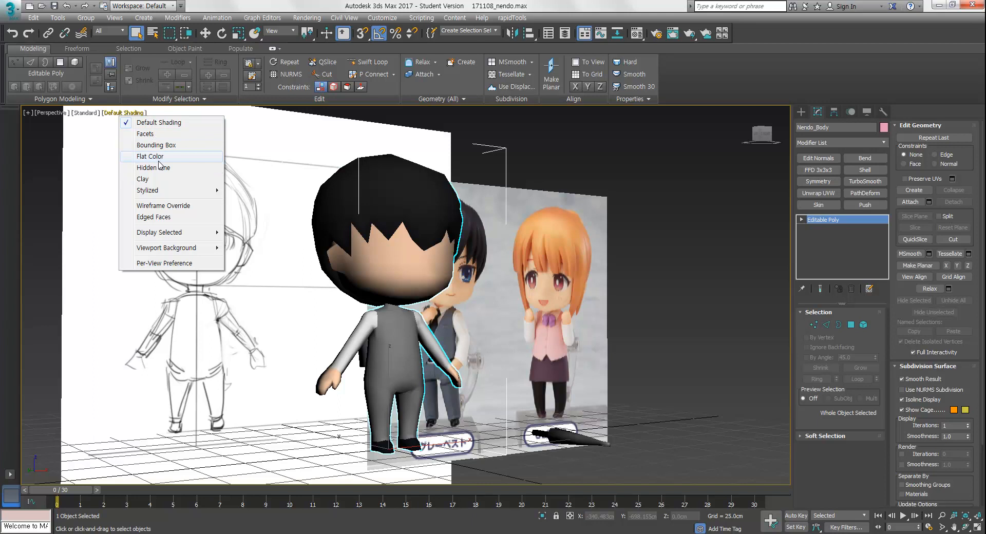
{"action": "mouse_move", "coordinate": [175, 250]}
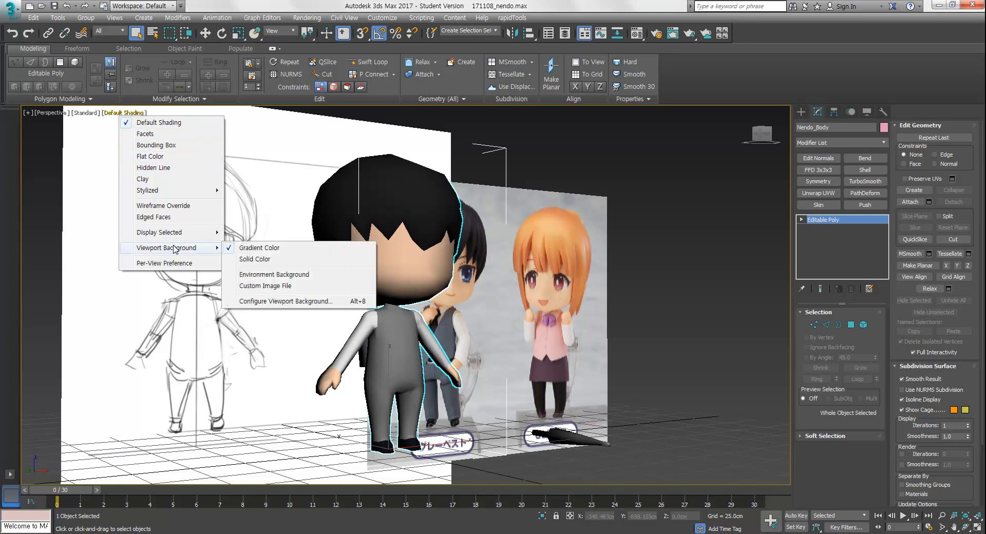
{"action": "left_click", "coordinate": [85, 113]}
{"action": "mouse_move", "coordinate": [134, 176]}
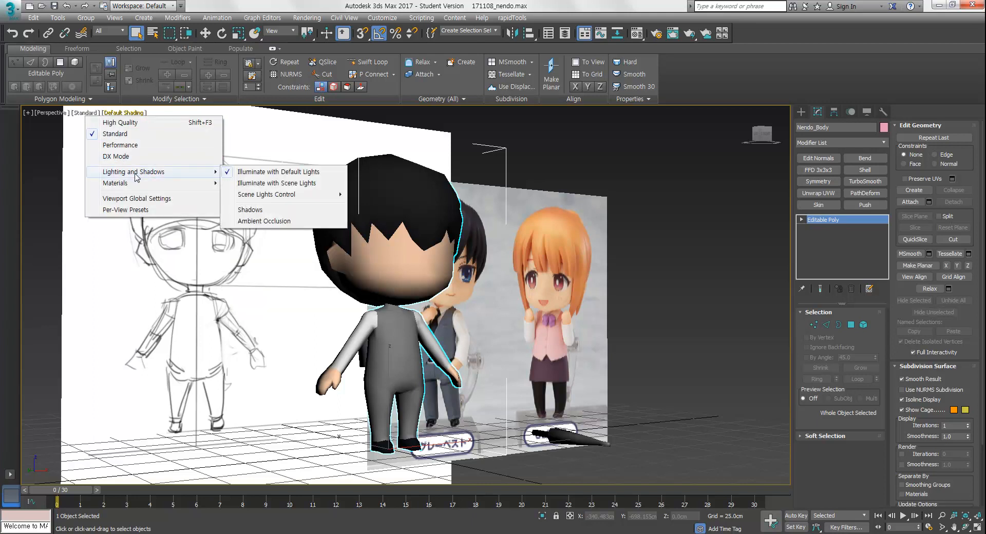
{"action": "left_click", "coordinate": [127, 113]}
{"action": "left_click", "coordinate": [89, 112]}
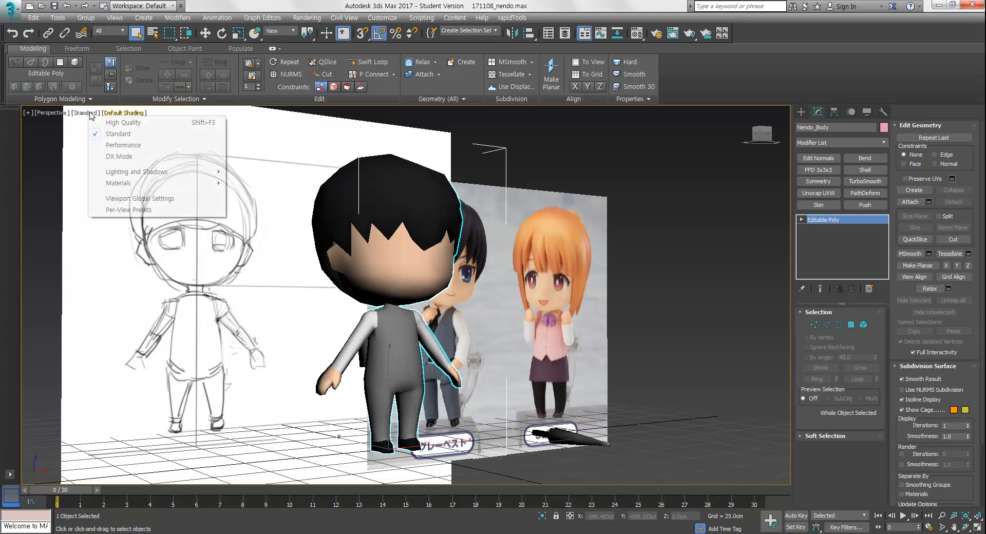
{"action": "left_click", "coordinate": [123, 112]}
{"action": "left_click", "coordinate": [93, 113]}
{"action": "left_click", "coordinate": [122, 113]}
{"action": "left_click", "coordinate": [85, 112]}
{"action": "left_click", "coordinate": [122, 113]}
{"action": "left_click", "coordinate": [88, 112]}
{"action": "left_click", "coordinate": [123, 113]}
{"action": "left_click", "coordinate": [90, 111]}
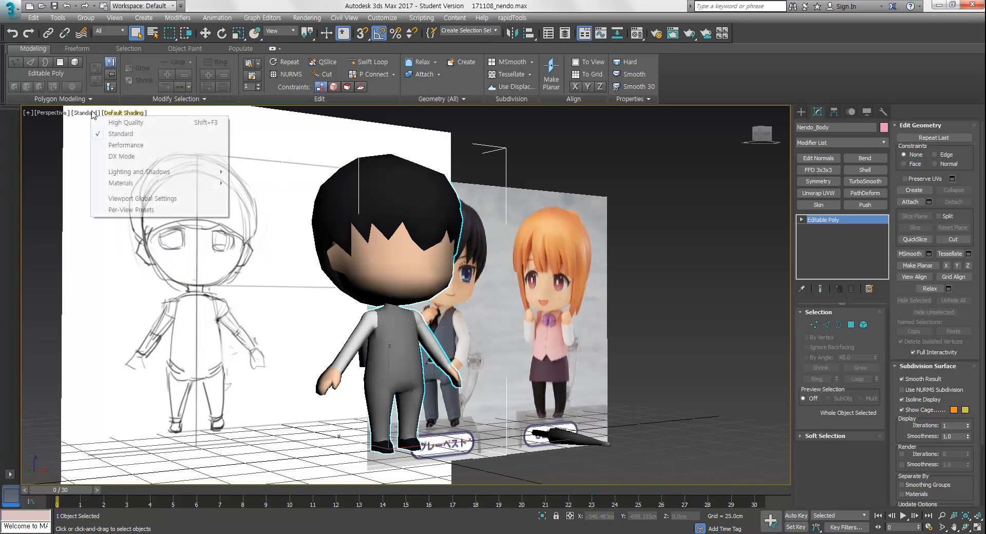
{"action": "mouse_move", "coordinate": [133, 172]}
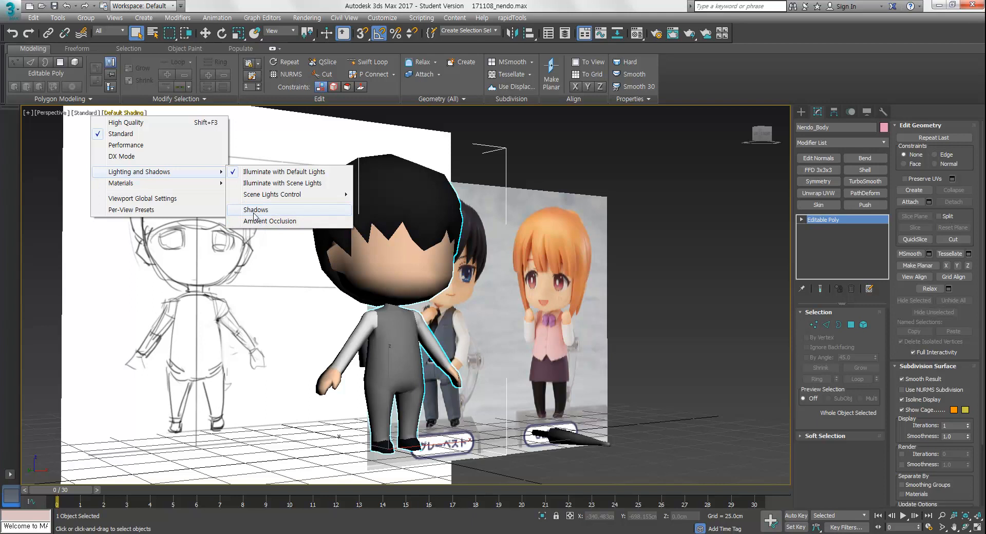
{"action": "left_click", "coordinate": [126, 113]}
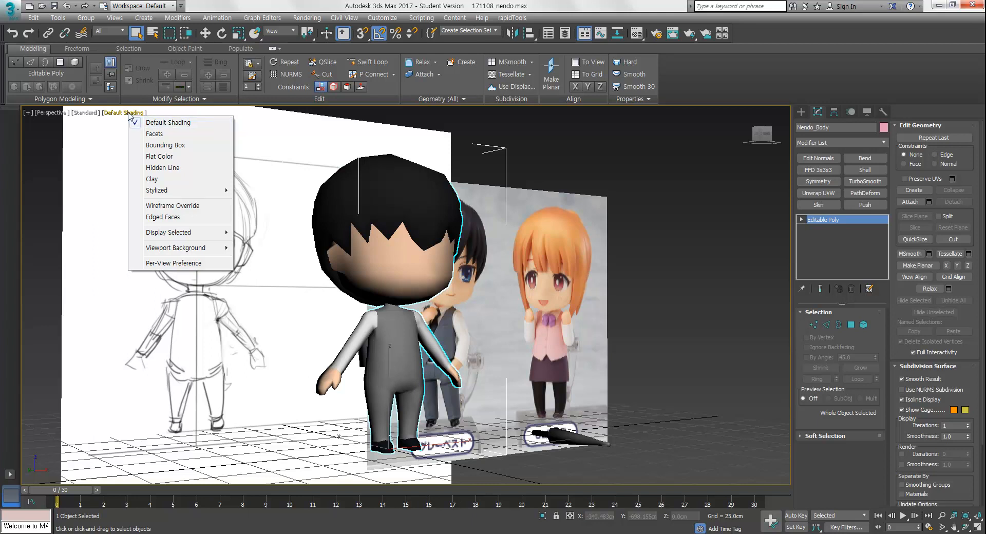
{"action": "mouse_move", "coordinate": [185, 251]}
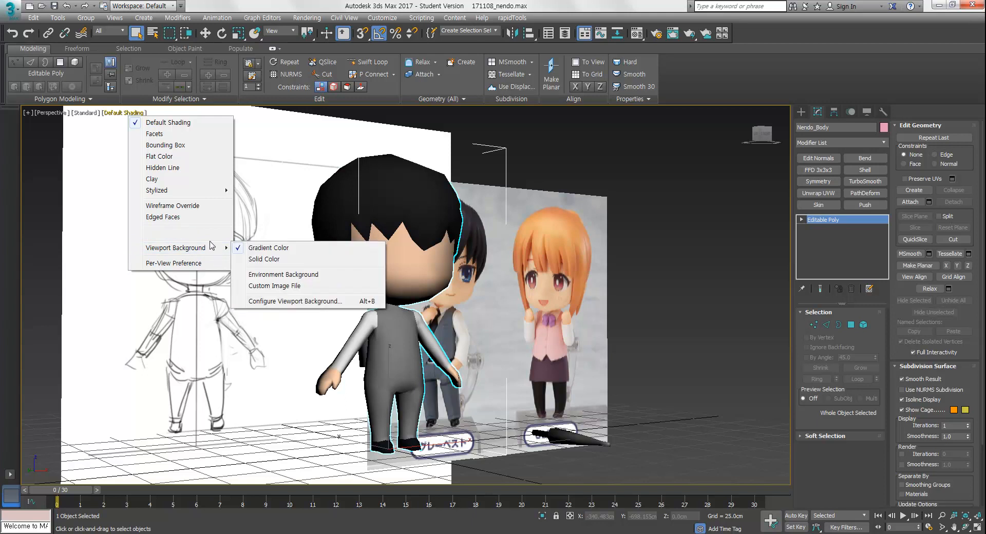
{"action": "mouse_move", "coordinate": [229, 249]}
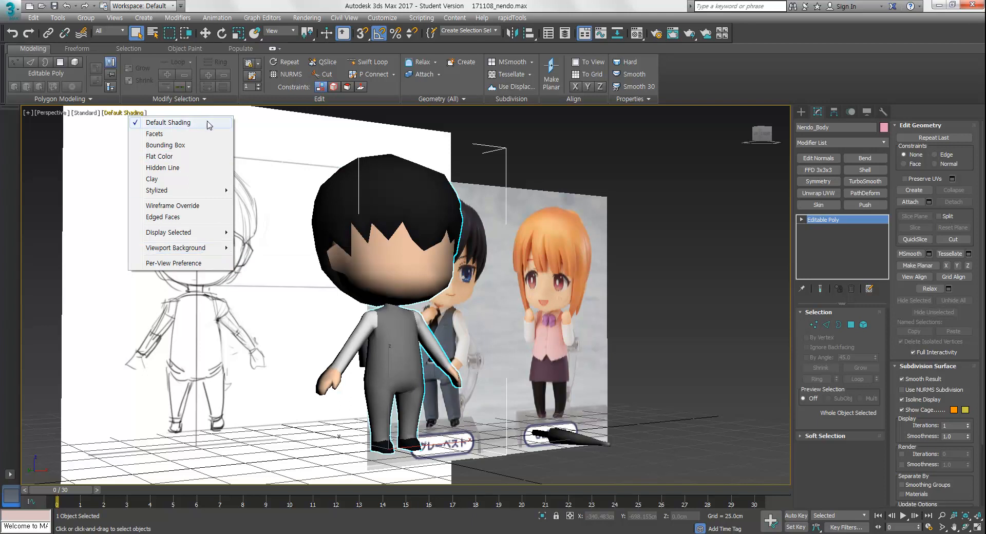
{"action": "left_click", "coordinate": [321, 118]}
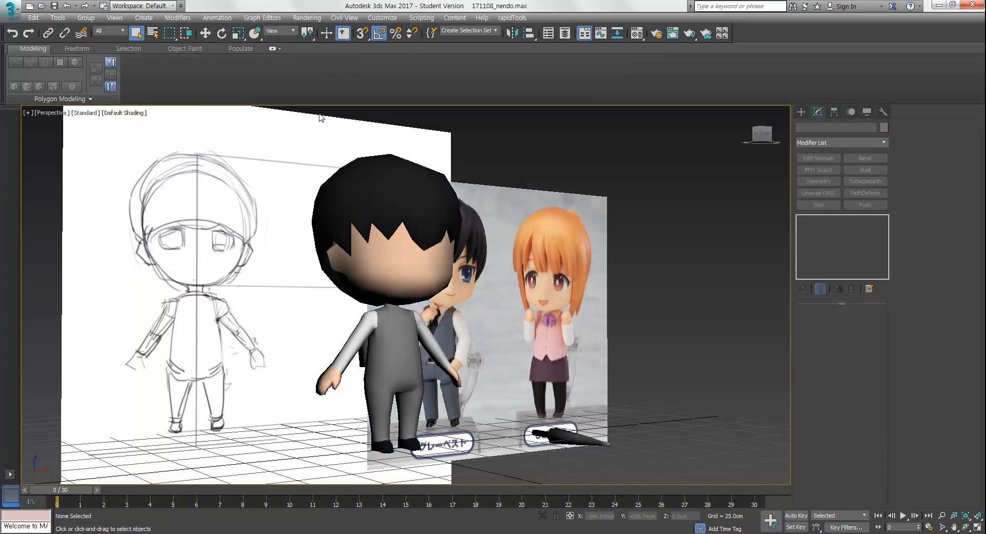
Set the perspective viewport's shading to Flat Color and check the Nendo_Body model with and without edged faces
{"action": "left_click", "coordinate": [131, 113]}
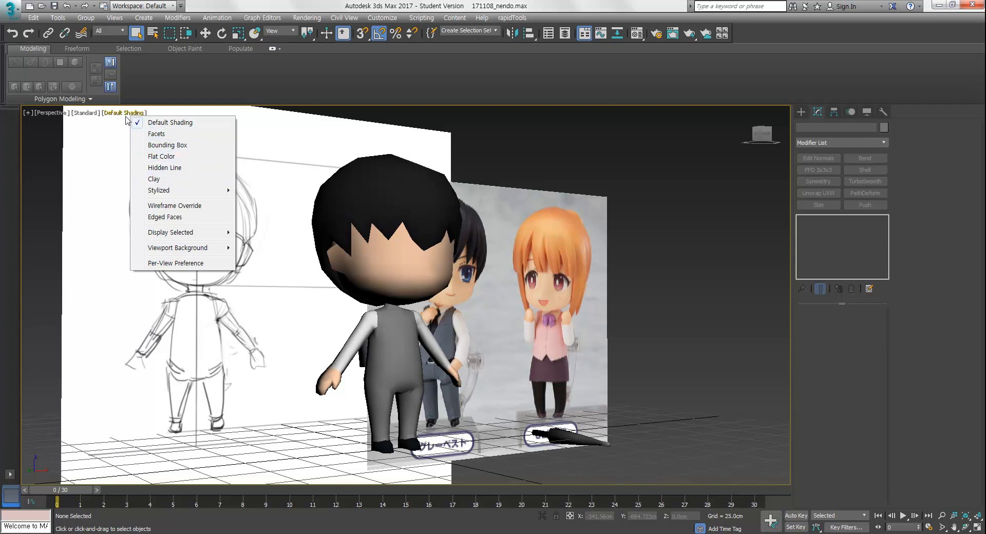
{"action": "left_click", "coordinate": [179, 156]}
{"action": "middle_click_drag", "start_coordinate": [484, 299], "coordinate": [485, 250]}
{"action": "mouse_move", "coordinate": [485, 250]}
{"action": "middle_mouse_down", "text": "alt"}
{"action": "mouse_move", "coordinate": [446, 290]}
{"action": "mouse_move", "coordinate": [446, 319]}
{"action": "mouse_move", "coordinate": [522, 323]}
{"action": "mouse_move", "coordinate": [543, 292]}
{"action": "mouse_move", "coordinate": [452, 308]}
{"action": "mouse_move", "coordinate": [442, 327]}
{"action": "mouse_move", "coordinate": [403, 273]}
{"action": "mouse_move", "coordinate": [455, 289]}
{"action": "mouse_move", "coordinate": [456, 281]}
{"action": "mouse_move", "coordinate": [406, 317]}
{"action": "middle_mouse_up", "text": "alt"}
{"action": "left_click", "coordinate": [408, 263]}
{"action": "key", "text": "F4"}
{"action": "key", "text": "F4"}
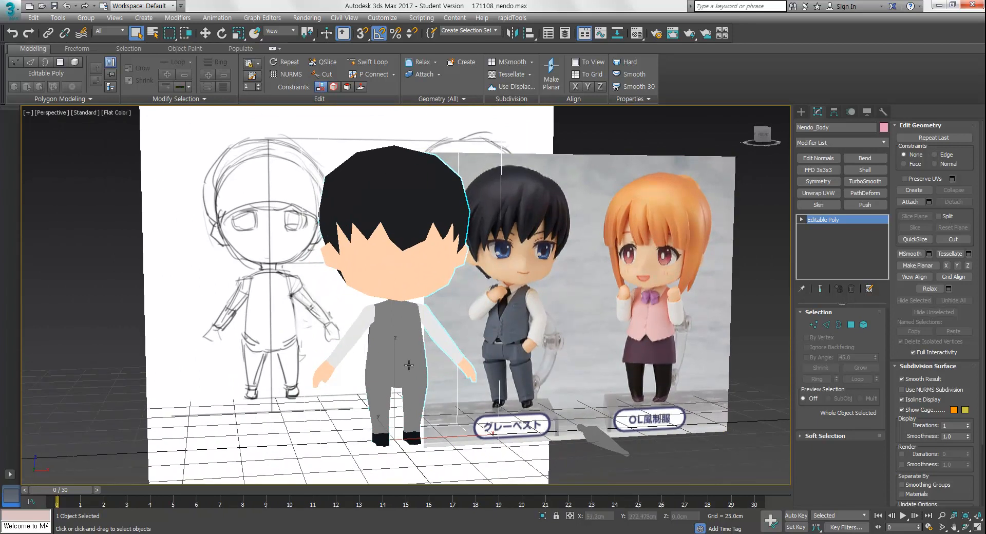
Return the perspective viewport to Default Shading and view the Nendo_Body model at an angle
{"action": "left_click", "coordinate": [120, 113]}
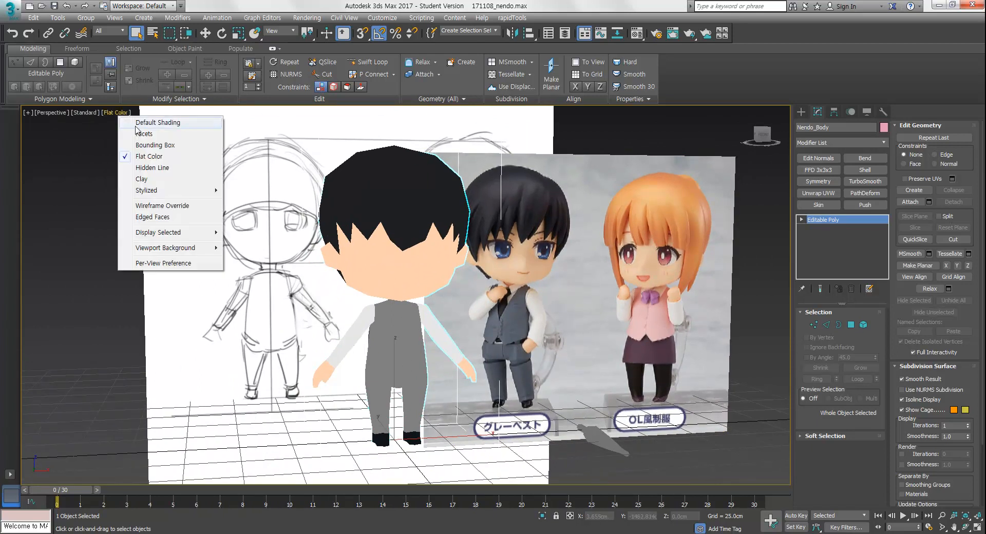
{"action": "left_click", "coordinate": [137, 124]}
{"action": "mouse_move", "coordinate": [363, 310]}
{"action": "middle_mouse_down", "text": "alt"}
{"action": "mouse_move", "coordinate": [354, 285]}
{"action": "mouse_move", "coordinate": [437, 295]}
{"action": "middle_mouse_up", "text": "alt"}
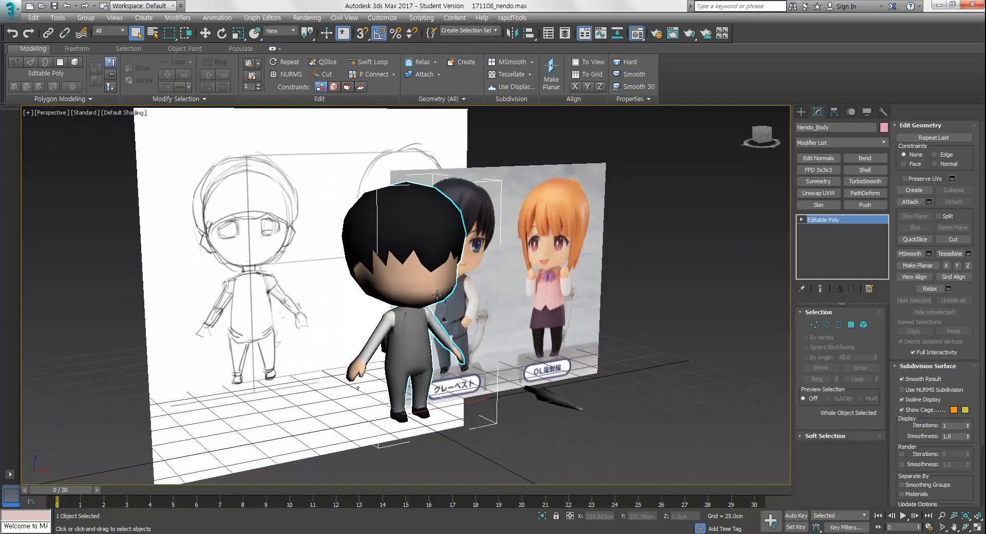
Open the Material Editor and inspect the original Material #27 inside the Nendo_Body shell material
{"action": "key", "text": "m"}
{"action": "left_click_drag", "start_coordinate": [676, 184], "coordinate": [87, 175]}
{"action": "left_click", "coordinate": [82, 206]}
{"action": "left_click", "coordinate": [85, 323]}
{"action": "left_click", "coordinate": [380, 244]}
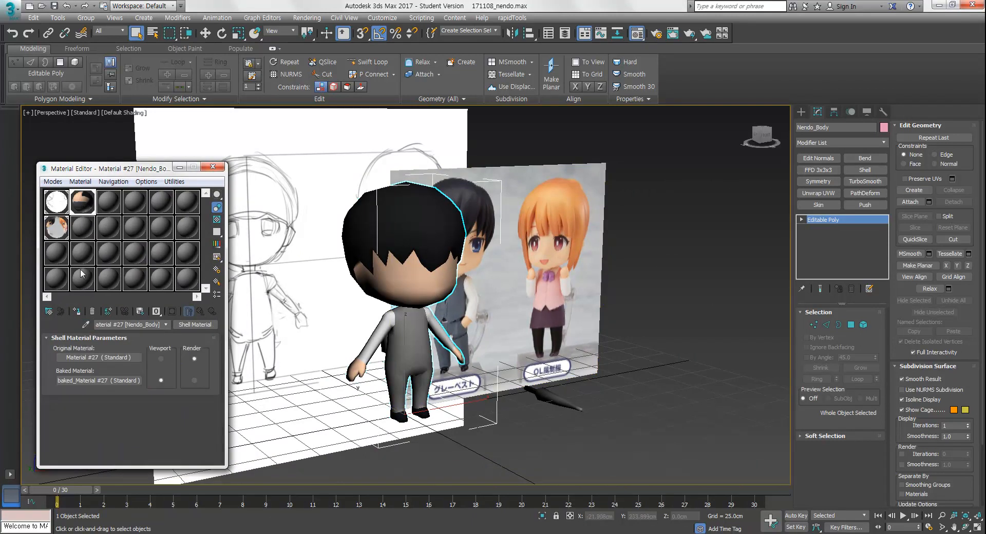
{"action": "left_click", "coordinate": [120, 358]}
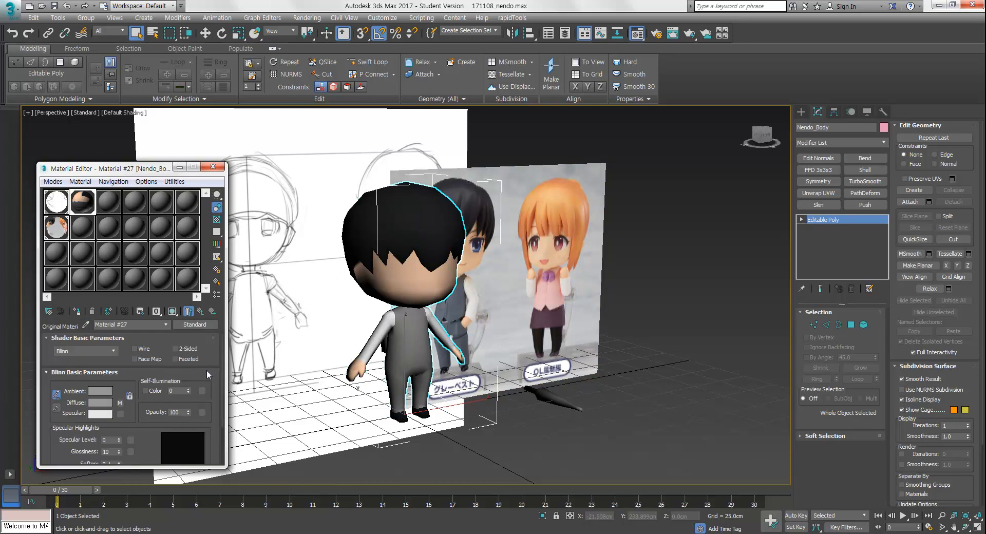
{"action": "left_click", "coordinate": [201, 372]}
{"action": "left_click", "coordinate": [198, 373]}
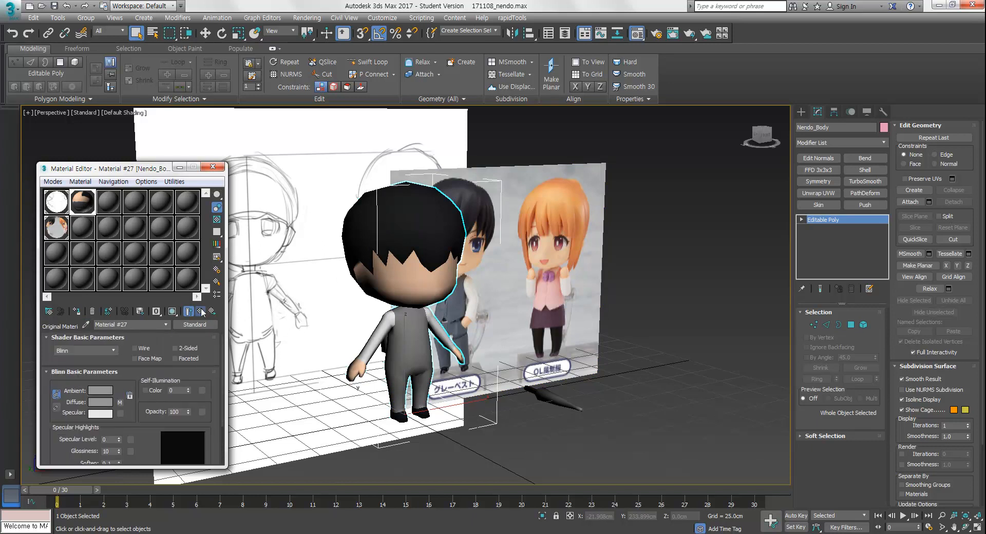
{"action": "left_click", "coordinate": [201, 311]}
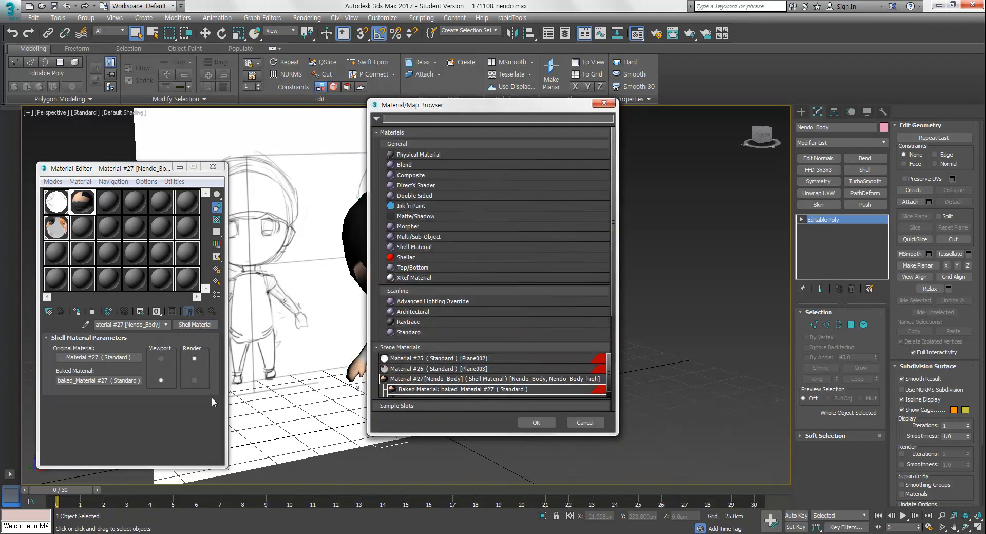
Replace the body's Shell material with a Standard material and enable its shaded display in the viewport
{"action": "left_click_drag", "start_coordinate": [406, 107], "coordinate": [284, 147]}
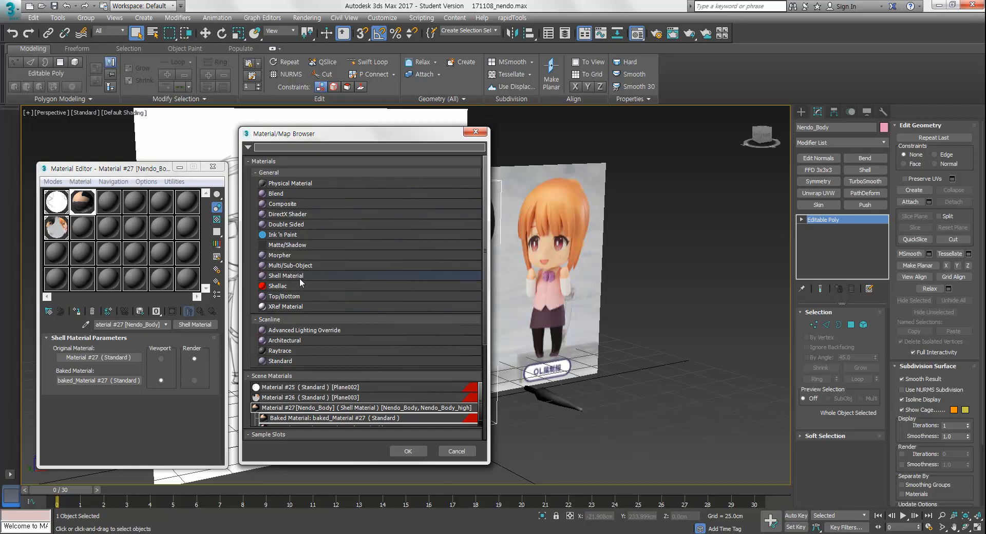
{"action": "left_click", "coordinate": [294, 361]}
{"action": "left_click", "coordinate": [401, 450]}
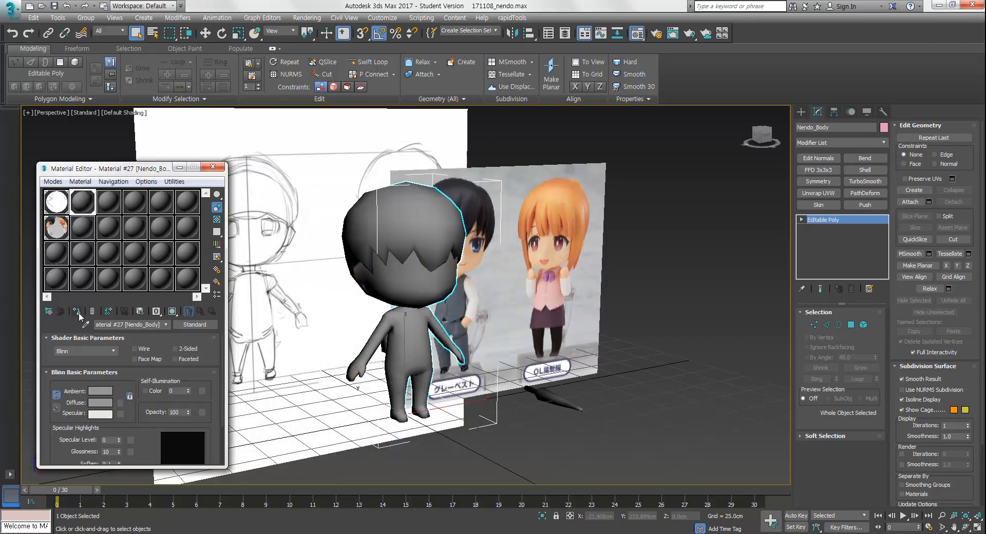
{"action": "left_click", "coordinate": [172, 311]}
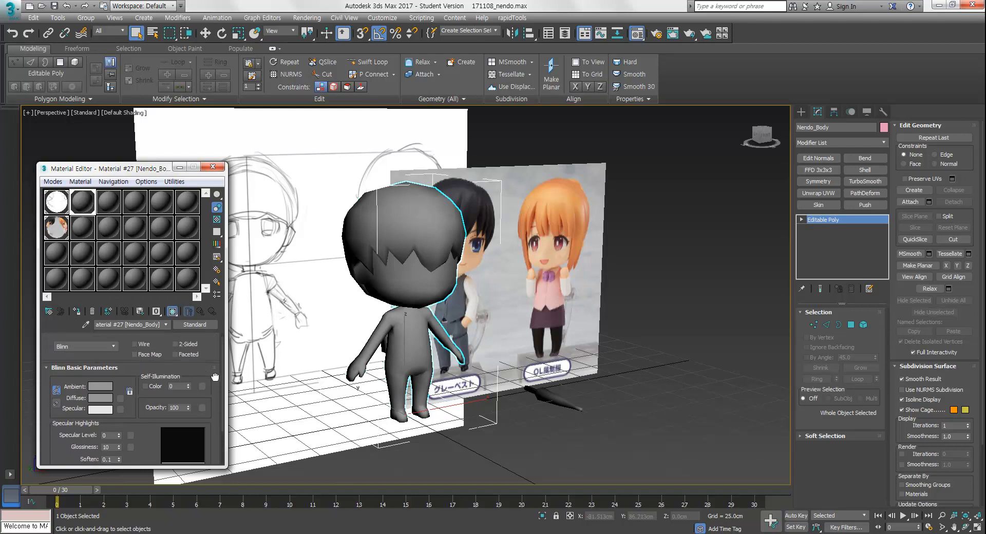
{"action": "left_click", "coordinate": [109, 198]}
{"action": "left_click", "coordinate": [85, 198]}
{"action": "left_click", "coordinate": [109, 199]}
{"action": "left_click", "coordinate": [83, 200]}
Rename the body's Standard material as Nendo_Body
{"action": "left_click_drag", "start_coordinate": [97, 324], "coordinate": [192, 315]}
{"action": "key", "text": "End"}
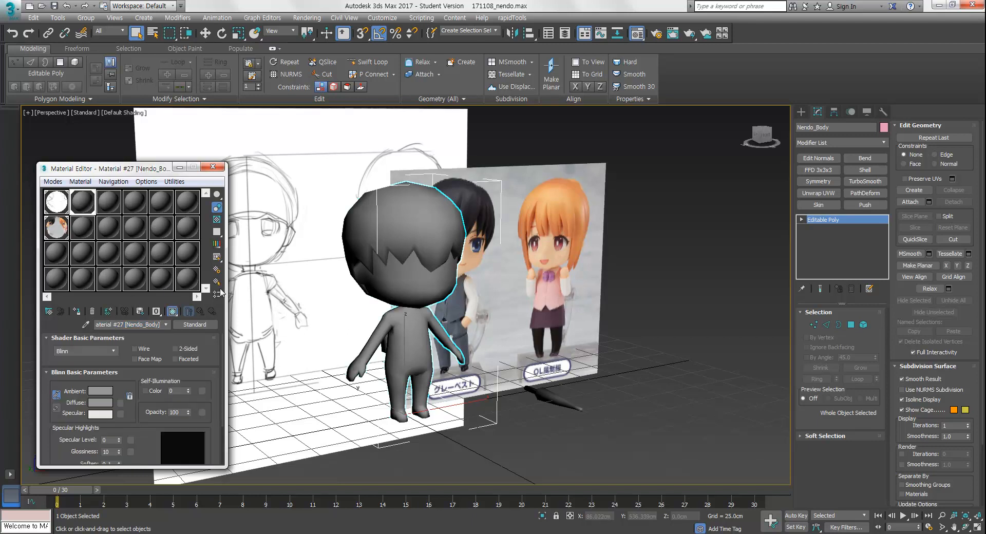
{"action": "key", "text": "shift+Home"}
{"action": "key", "text": "shift+Left"}
{"action": "key", "text": "shift+Left"}
{"action": "key", "text": "shift+Left"}
{"action": "key", "text": "shift+Left"}
{"action": "key", "text": "shift+Left"}
{"action": "key", "text": "shift+Left"}
{"action": "key", "text": "shift+Left"}
{"action": "key", "text": "shift+Left"}
{"action": "key", "text": "shift+Left"}
{"action": "key", "text": "shift+Left"}
{"action": "key", "text": "BackSpace"}
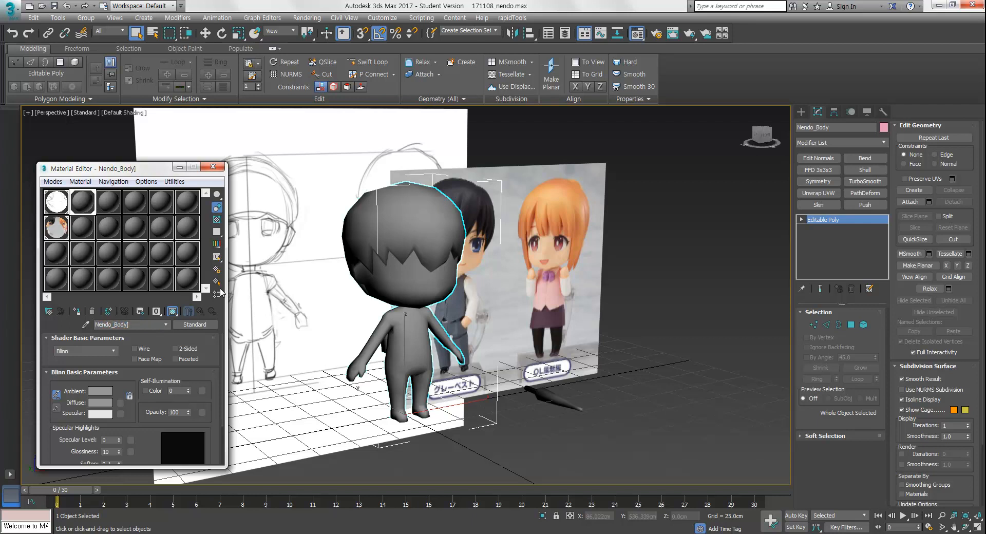
{"action": "key", "text": "Return"}
Compare the model's object name with its material name and try replacing "Body" with "Hai" in the material name
{"action": "left_click", "coordinate": [854, 128]}
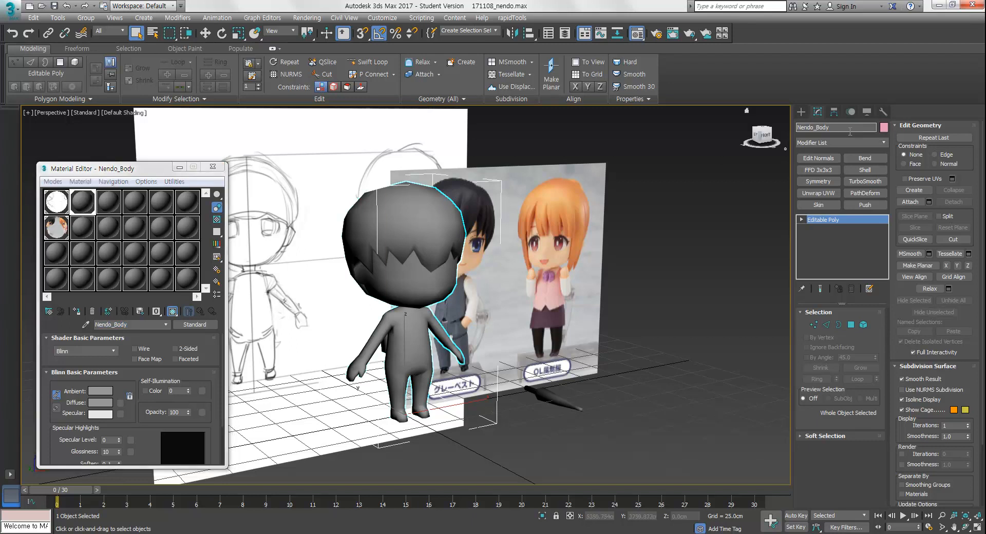
{"action": "left_click_drag", "start_coordinate": [843, 127], "coordinate": [727, 138]}
{"action": "left_click", "coordinate": [141, 326]}
{"action": "middle_click_drag", "start_coordinate": [381, 325], "coordinate": [580, 351], "text": "alt"}
{"action": "scroll", "coordinate": [461, 325], "scroll_direction": "up", "scroll_amount": 3}
{"action": "scroll", "coordinate": [530, 316], "scroll_direction": "down", "scroll_amount": 1}
{"action": "double_click", "coordinate": [155, 324]}
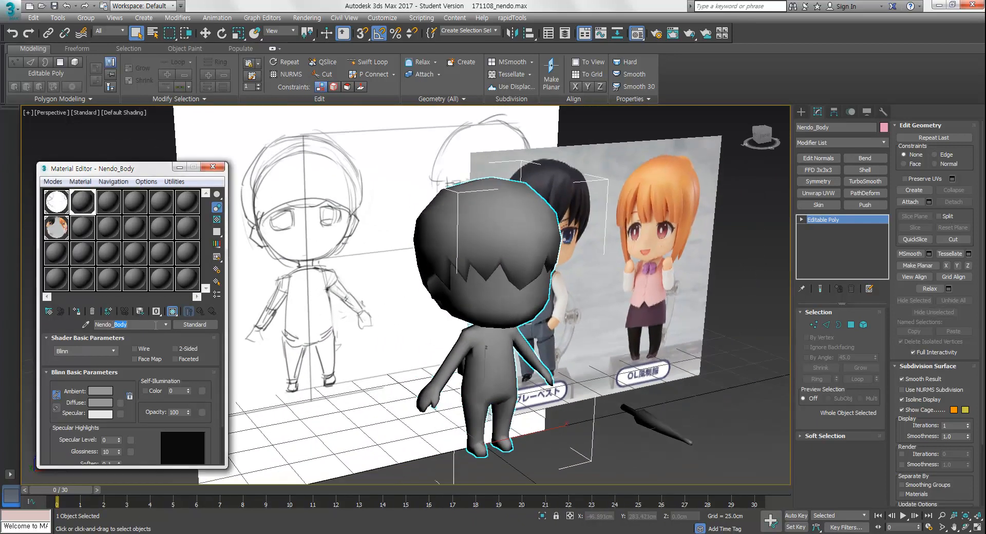
{"action": "type", "text": "Hai"}
{"action": "middle_click_drag", "start_coordinate": [418, 300], "coordinate": [465, 285], "text": "alt"}
Expand the material's Maps section, enlarge the Material Editor to show every map slot, and check the available editor modes
{"action": "scroll", "coordinate": [130, 441], "scroll_direction": "down", "scroll_amount": 3}
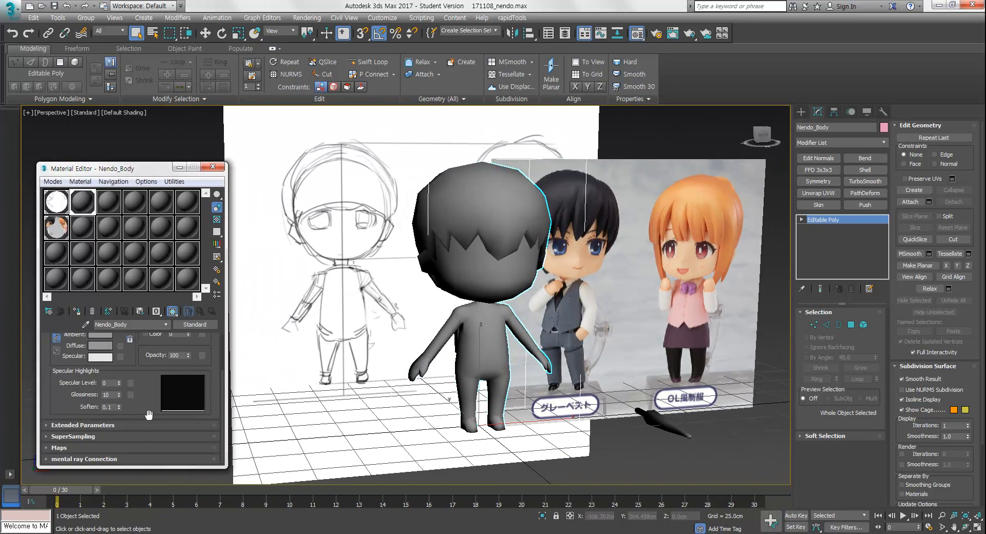
{"action": "left_click", "coordinate": [124, 449]}
{"action": "left_click_drag", "start_coordinate": [148, 170], "coordinate": [150, 50]}
{"action": "left_click_drag", "start_coordinate": [152, 345], "coordinate": [152, 508]}
{"action": "left_click_drag", "start_coordinate": [218, 268], "coordinate": [214, 436]}
{"action": "left_click_drag", "start_coordinate": [207, 508], "coordinate": [210, 528]}
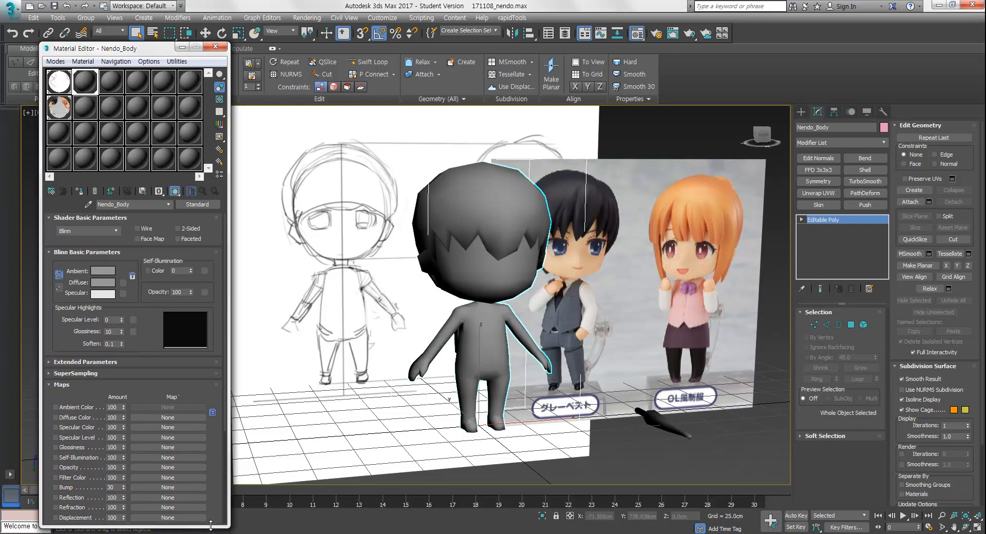
{"action": "left_click_drag", "start_coordinate": [144, 48], "coordinate": [144, 36]}
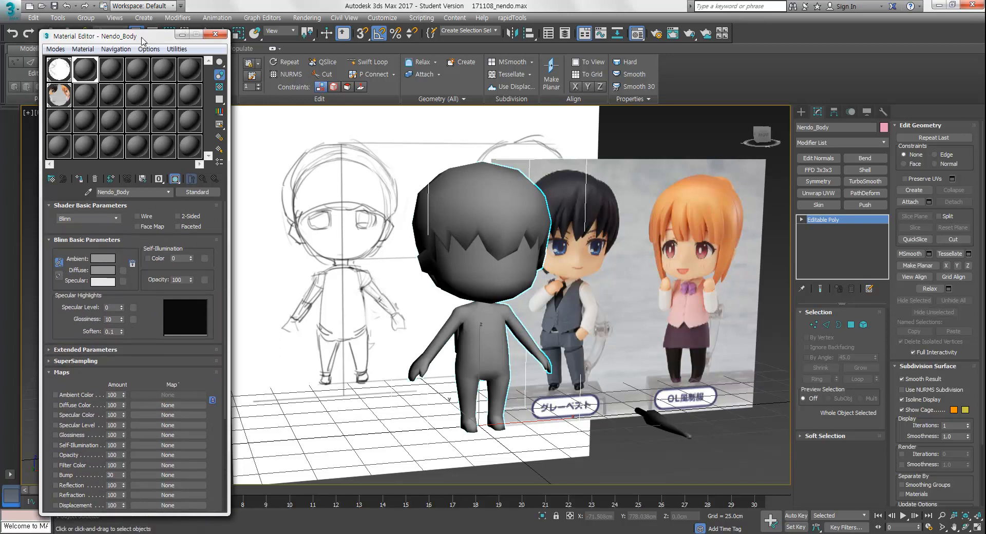
{"action": "left_click", "coordinate": [55, 49]}
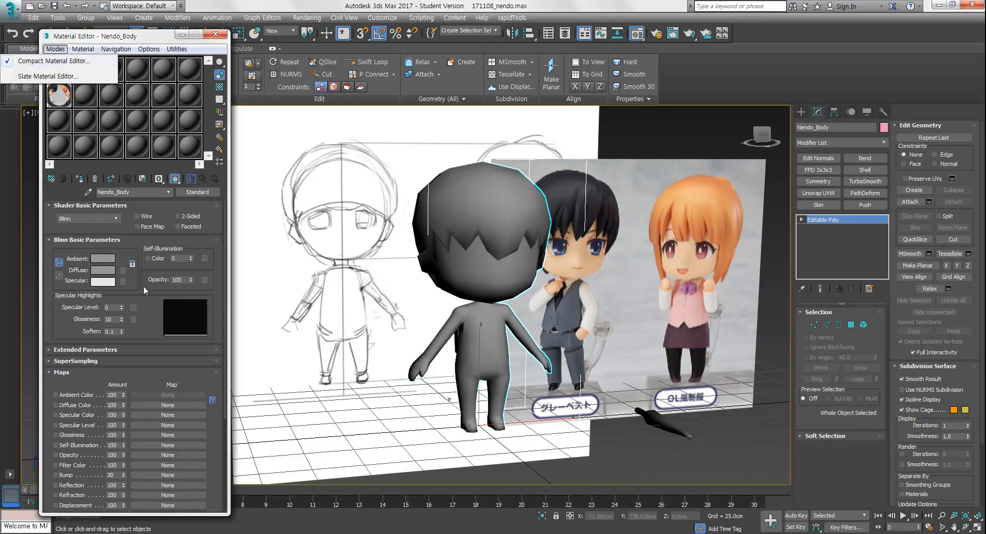
{"action": "left_click", "coordinate": [197, 380]}
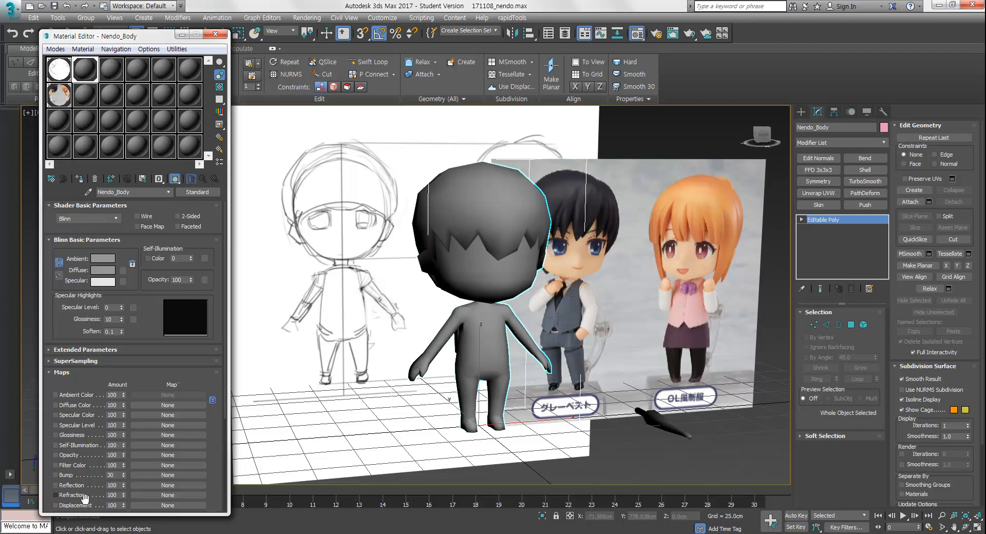
{"action": "left_click_drag", "start_coordinate": [217, 462], "coordinate": [197, 496]}
Assign Nendo_BaseColor.psd from the 171030_nendo folder as the Nendo_Body material's Diffuse Color map
{"action": "left_click", "coordinate": [740, 533]}
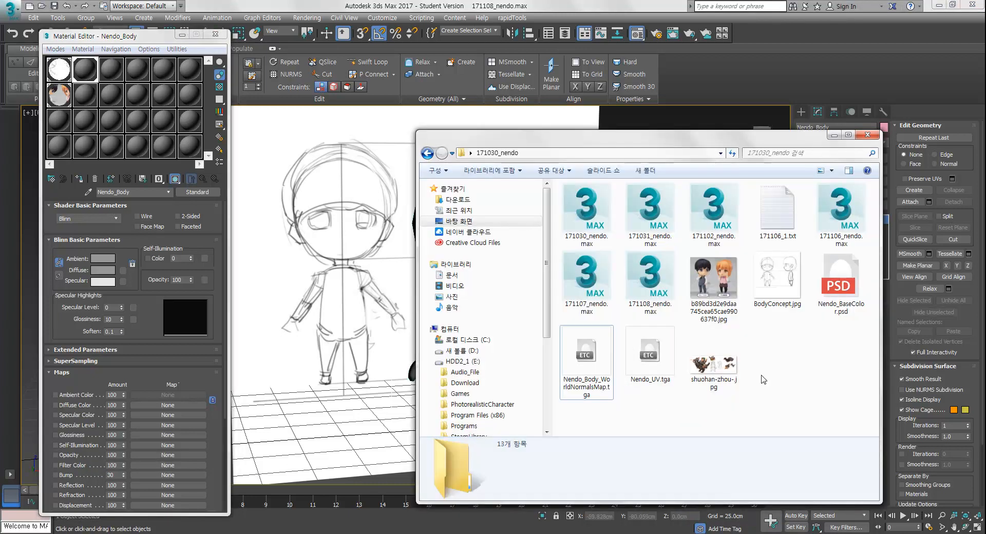
{"action": "left_click", "coordinate": [840, 282]}
{"action": "right_click", "coordinate": [840, 281]}
{"action": "left_click", "coordinate": [849, 328]}
{"action": "left_click", "coordinate": [842, 292]}
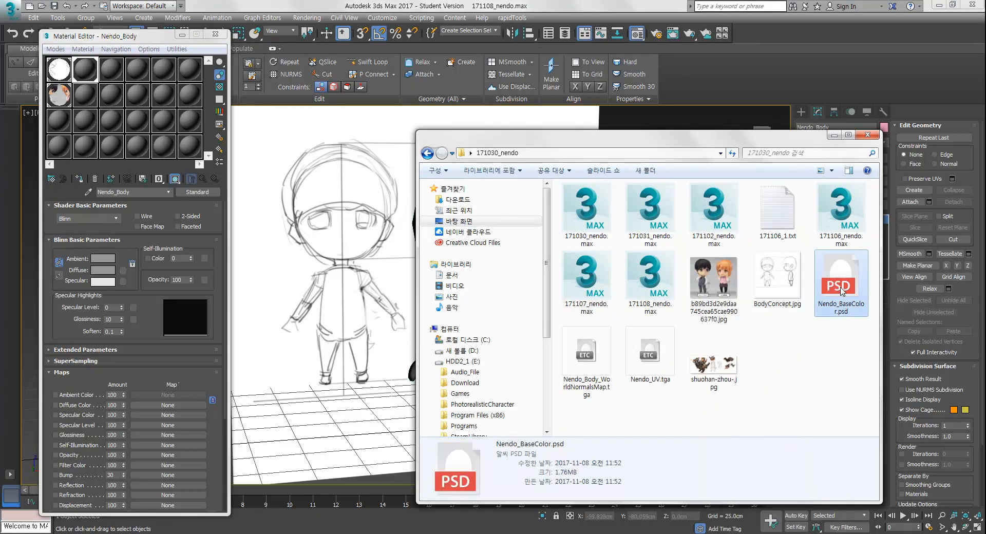
{"action": "right_click", "coordinate": [842, 297]}
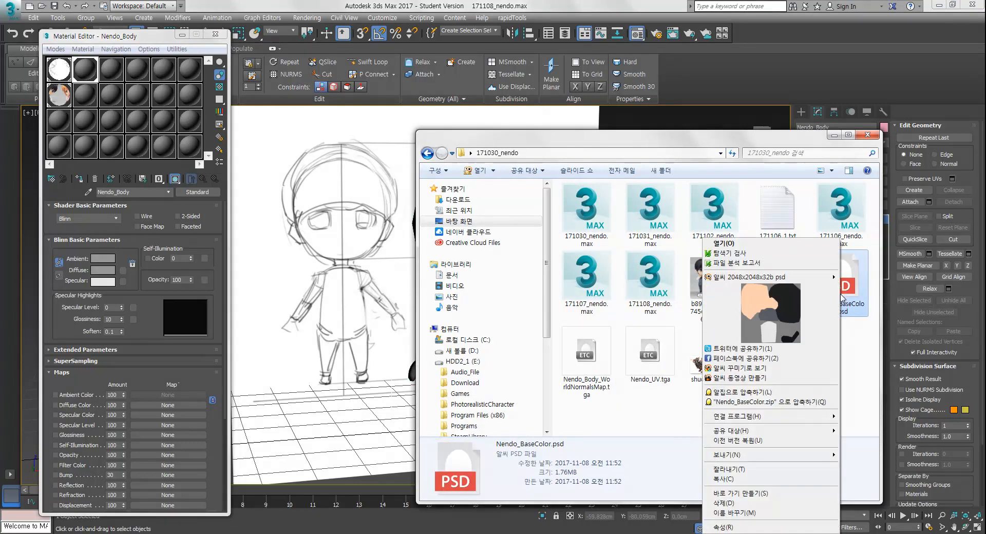
{"action": "left_click", "coordinate": [852, 371]}
{"action": "left_click", "coordinate": [822, 281]}
{"action": "left_click_drag", "start_coordinate": [834, 292], "coordinate": [197, 405]}
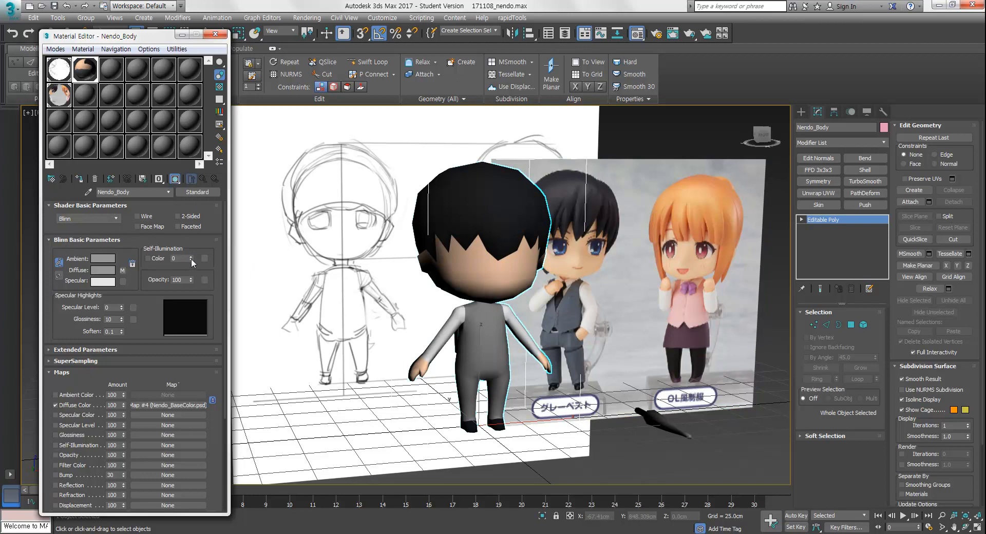
Set the Nendo_Body material's self-illumination to 100, deselect the model, and check the viewport's shading modes
{"action": "left_click_drag", "start_coordinate": [191, 257], "coordinate": [194, 164]}
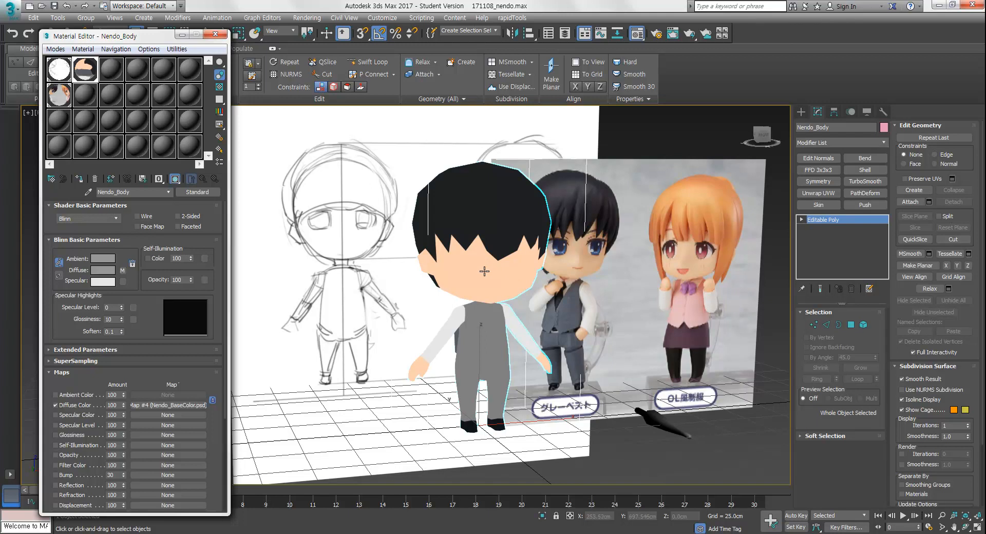
{"action": "middle_click_drag", "start_coordinate": [491, 287], "coordinate": [536, 304]}
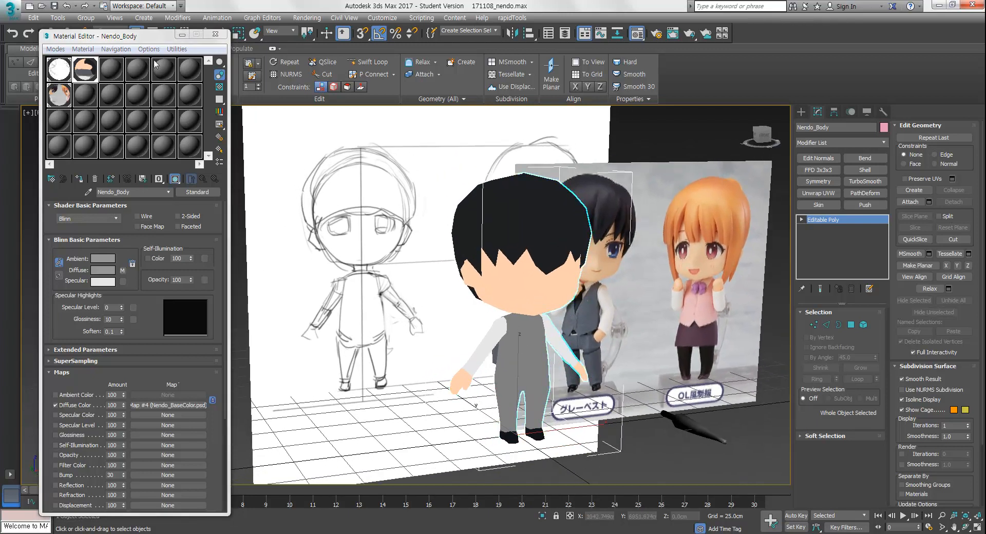
{"action": "left_click_drag", "start_coordinate": [154, 31], "coordinate": [156, 126]}
{"action": "left_click", "coordinate": [124, 108]}
{"action": "left_click", "coordinate": [125, 112]}
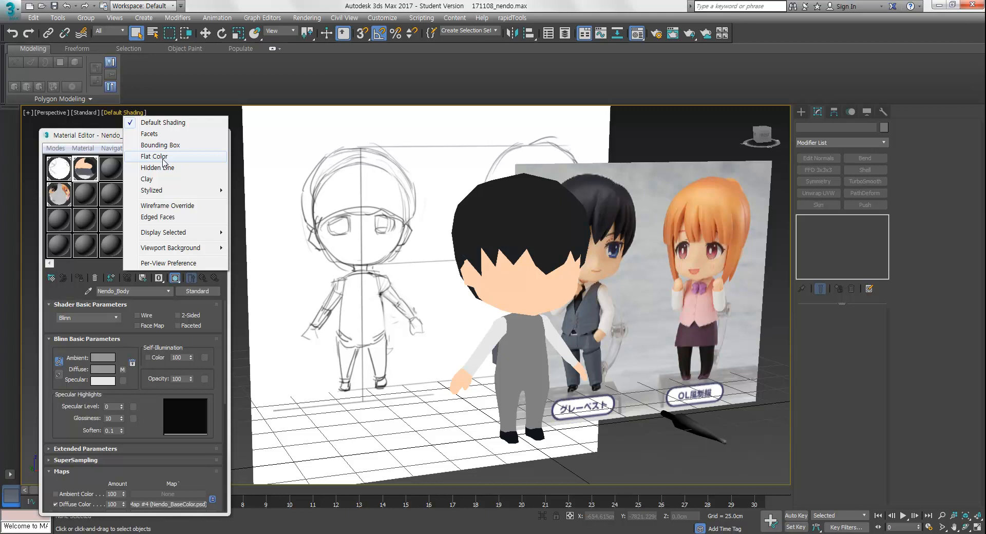
{"action": "left_click", "coordinate": [112, 136]}
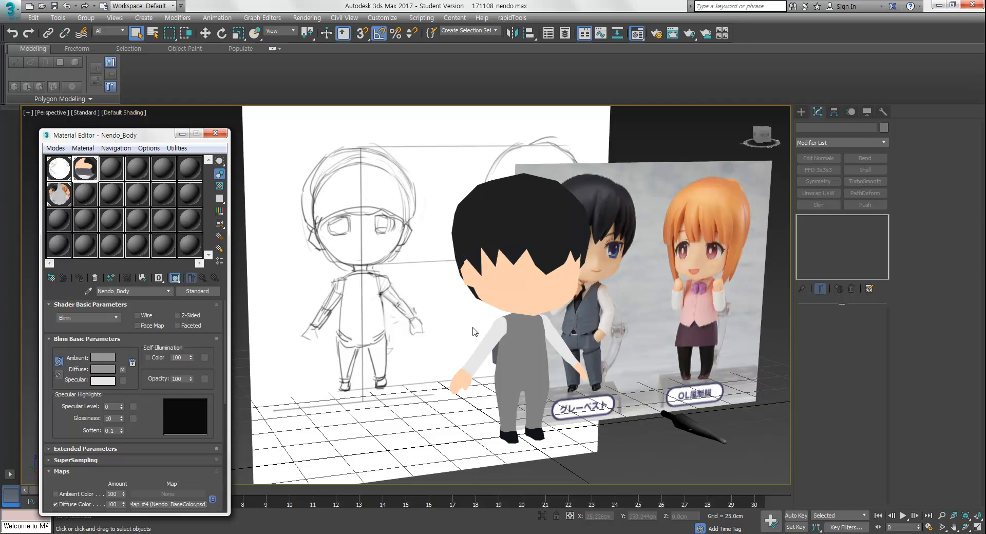
Compare the shading of the dark pointed object on the floor with the body model, and reselect the body
{"action": "left_click", "coordinate": [683, 422]}
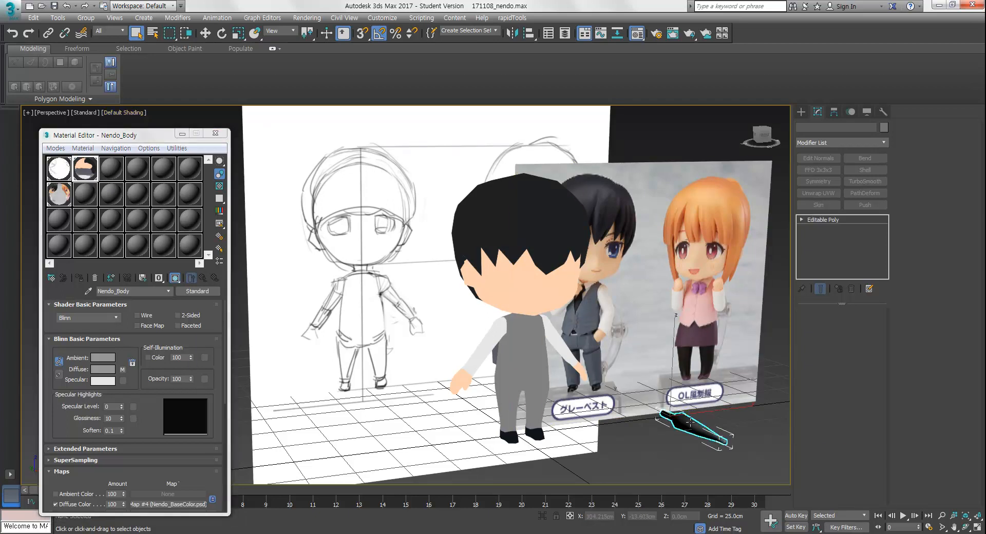
{"action": "key", "text": "z"}
{"action": "scroll", "coordinate": [600, 367], "scroll_direction": "up", "scroll_amount": 1}
{"action": "middle_click_drag", "start_coordinate": [554, 361], "coordinate": [477, 414], "text": "alt"}
{"action": "scroll", "coordinate": [450, 299], "scroll_direction": "down", "scroll_amount": 3}
{"action": "left_click", "coordinate": [379, 277]}
{"action": "middle_click_drag", "start_coordinate": [378, 281], "coordinate": [385, 325]}
{"action": "middle_click_drag", "start_coordinate": [385, 325], "coordinate": [405, 340], "text": "alt"}
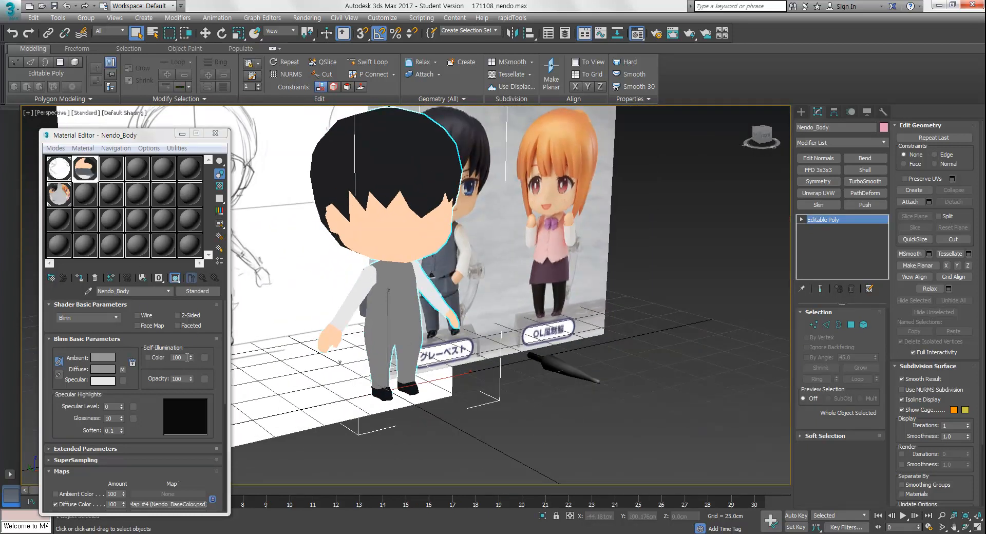
Review the material's map slots and the Render to Texture sketch in Photoshop, and return to 3ds Max
{"action": "left_click_drag", "start_coordinate": [151, 371], "coordinate": [166, 222]}
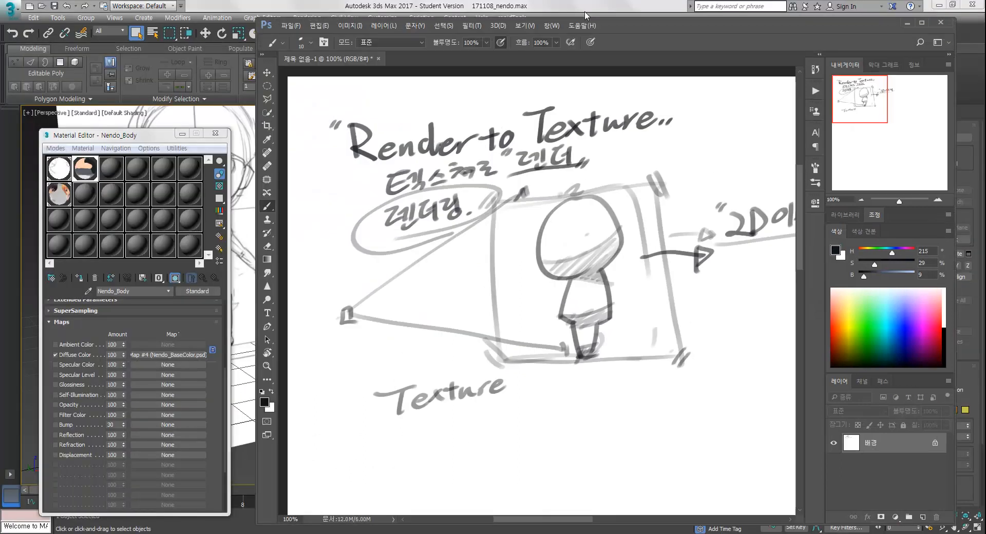
{"action": "left_click_drag", "start_coordinate": [188, 331], "coordinate": [211, 398]}
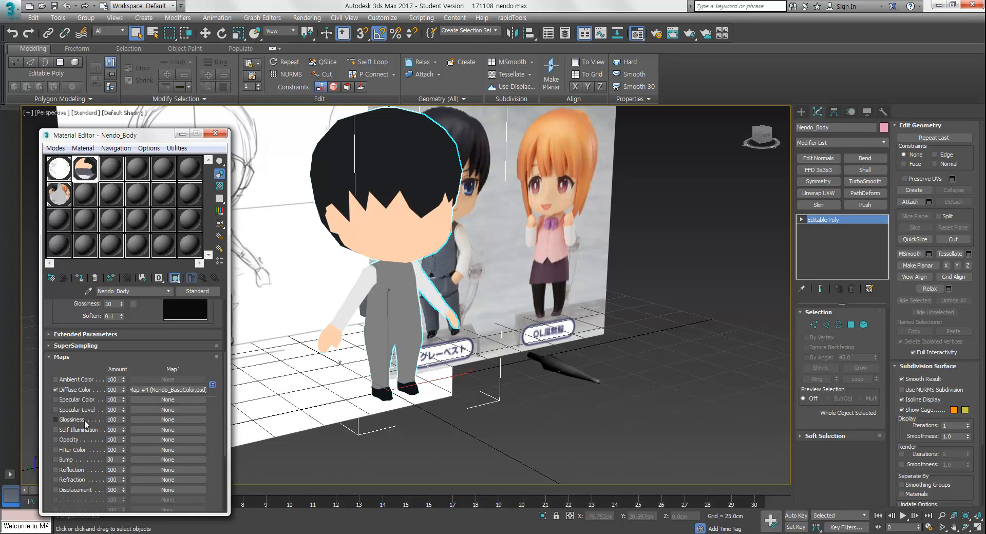
{"action": "key", "text": "alt+Tab"}
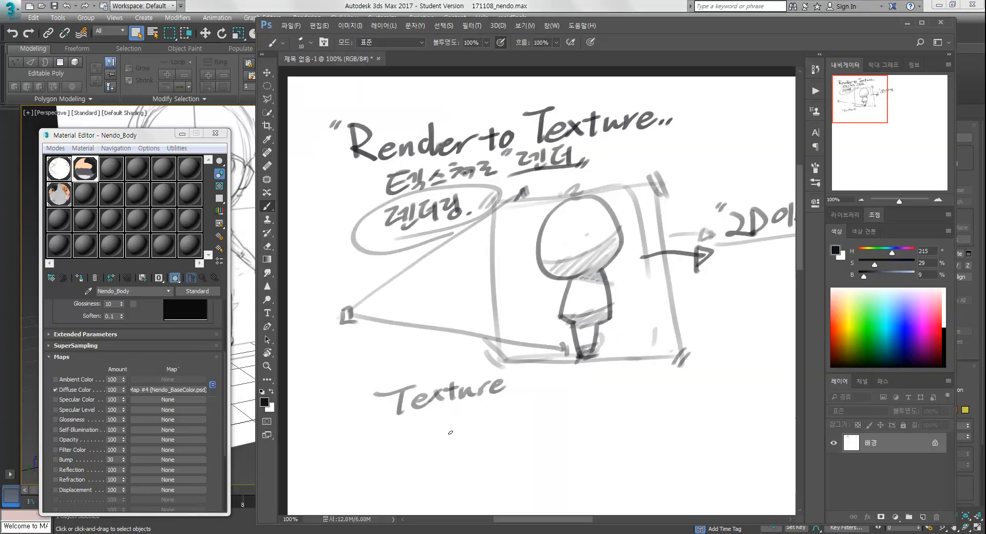
{"action": "left_click", "coordinate": [167, 137]}
Create a teapot primitive with a radius of about 57.4 cm on the empty floor beside the character
{"action": "middle_click_drag", "start_coordinate": [468, 329], "coordinate": [568, 391], "text": "alt"}
{"action": "middle_click_drag", "start_coordinate": [568, 391], "coordinate": [624, 300]}
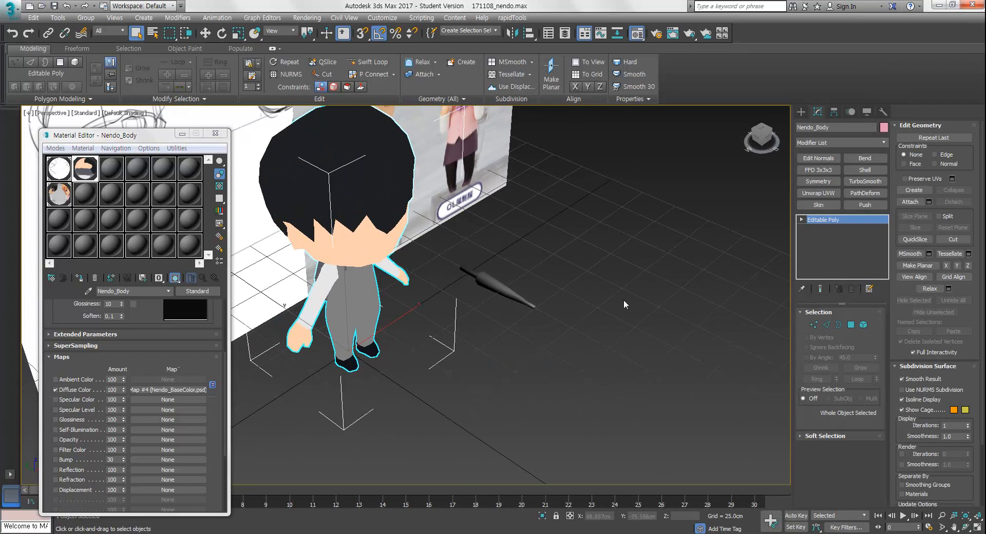
{"action": "left_click", "coordinate": [801, 111]}
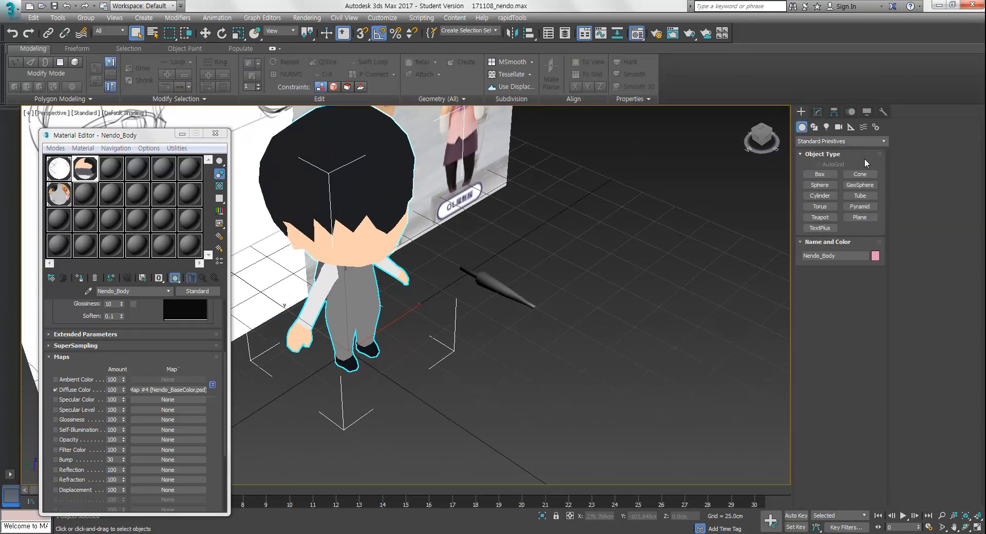
{"action": "left_click", "coordinate": [833, 221]}
{"action": "middle_click_drag", "start_coordinate": [606, 318], "coordinate": [552, 358]}
{"action": "left_click_drag", "start_coordinate": [552, 359], "coordinate": [576, 317]}
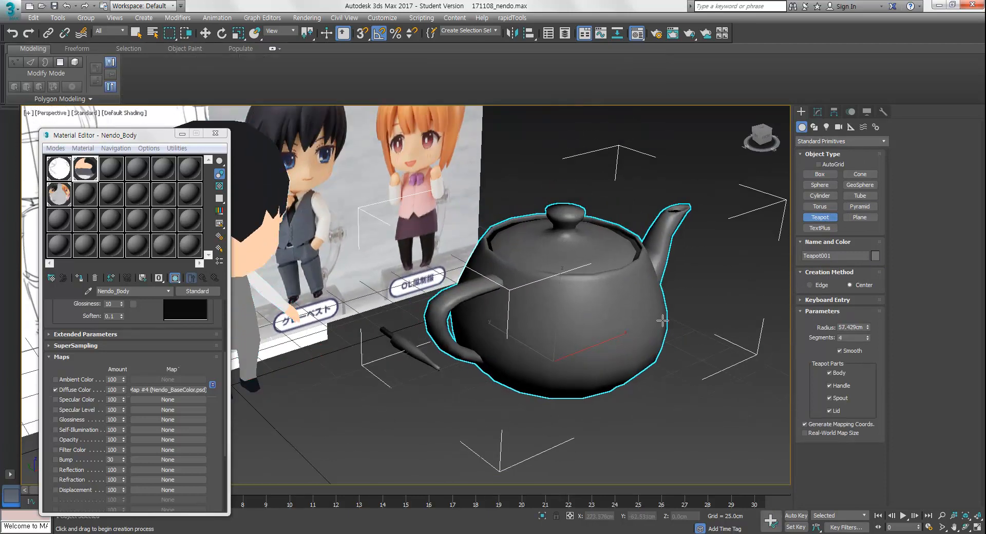
{"action": "scroll", "coordinate": [662, 252], "scroll_direction": "up", "scroll_amount": 3}
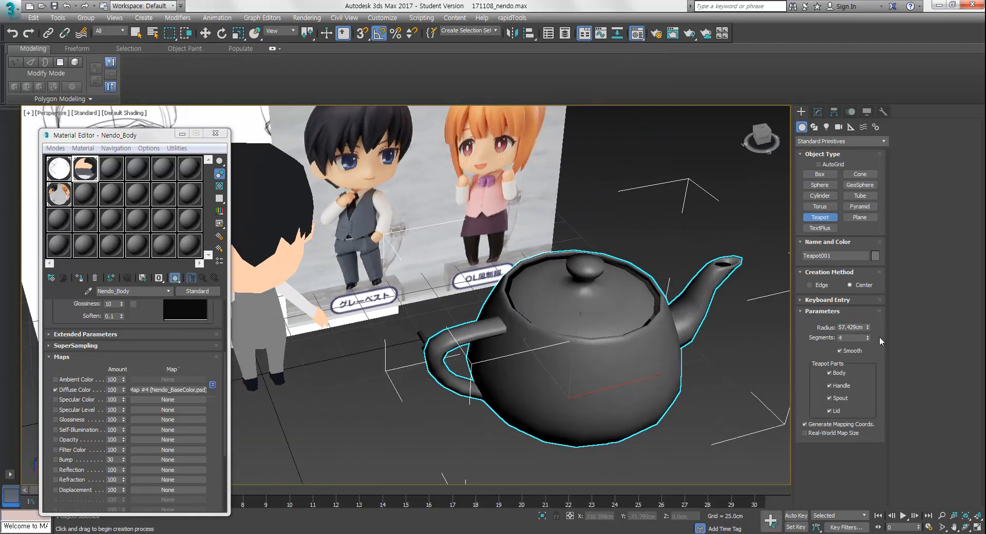
Raise the teapot's segments to 8 and check its edges in the viewport
{"action": "left_click", "coordinate": [867, 336]}
{"action": "left_click", "coordinate": [868, 335]}
{"action": "left_click", "coordinate": [867, 335]}
{"action": "middle_click_drag", "start_coordinate": [772, 353], "coordinate": [859, 347], "text": "alt"}
{"action": "left_click", "coordinate": [868, 335]}
{"action": "mouse_move", "coordinate": [720, 338]}
{"action": "middle_mouse_down", "text": "alt"}
{"action": "mouse_move", "coordinate": [704, 370]}
{"action": "mouse_move", "coordinate": [656, 343]}
{"action": "mouse_move", "coordinate": [581, 360]}
{"action": "mouse_move", "coordinate": [583, 347]}
{"action": "mouse_move", "coordinate": [583, 367]}
{"action": "middle_mouse_up", "text": "alt"}
{"action": "key", "text": "F4"}
{"action": "key", "text": "F4"}
Assign the unused 03 - Default material to the teapot and show it shaded in the viewport
{"action": "left_click", "coordinate": [121, 172]}
{"action": "middle_click_drag", "start_coordinate": [482, 318], "coordinate": [455, 353], "text": "alt"}
{"action": "left_click", "coordinate": [79, 278]}
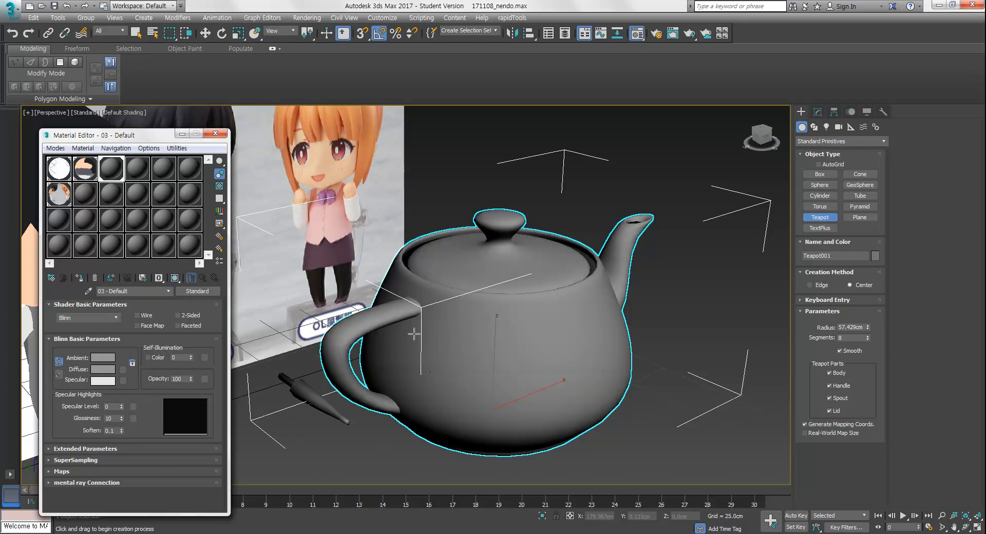
{"action": "left_click", "coordinate": [79, 280]}
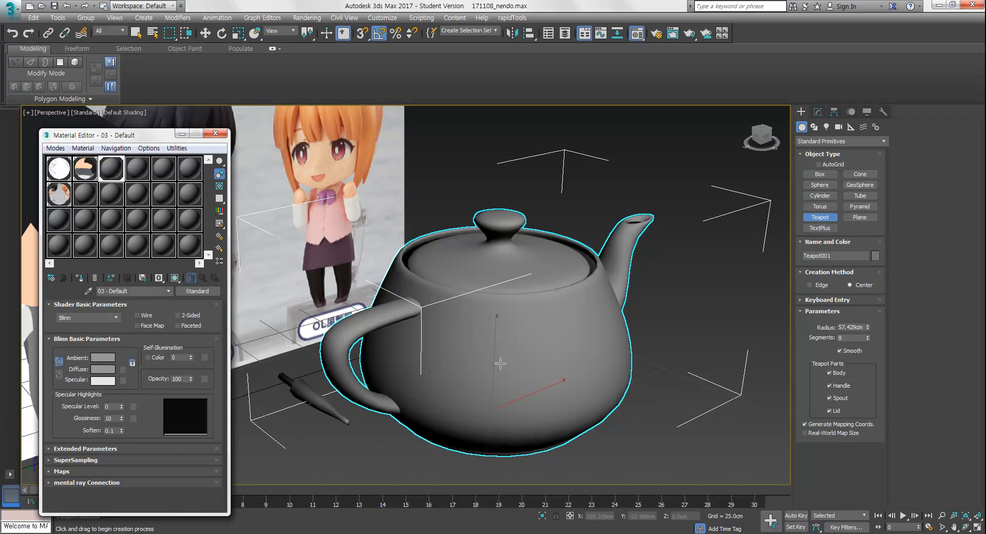
{"action": "left_click", "coordinate": [175, 279]}
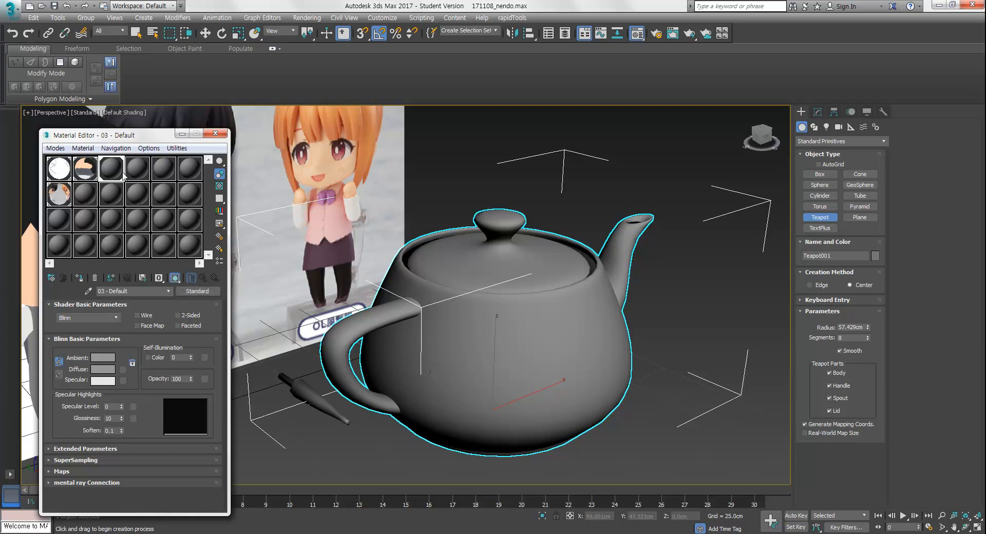
{"action": "scroll", "coordinate": [550, 351], "scroll_direction": "up", "scroll_amount": 5}
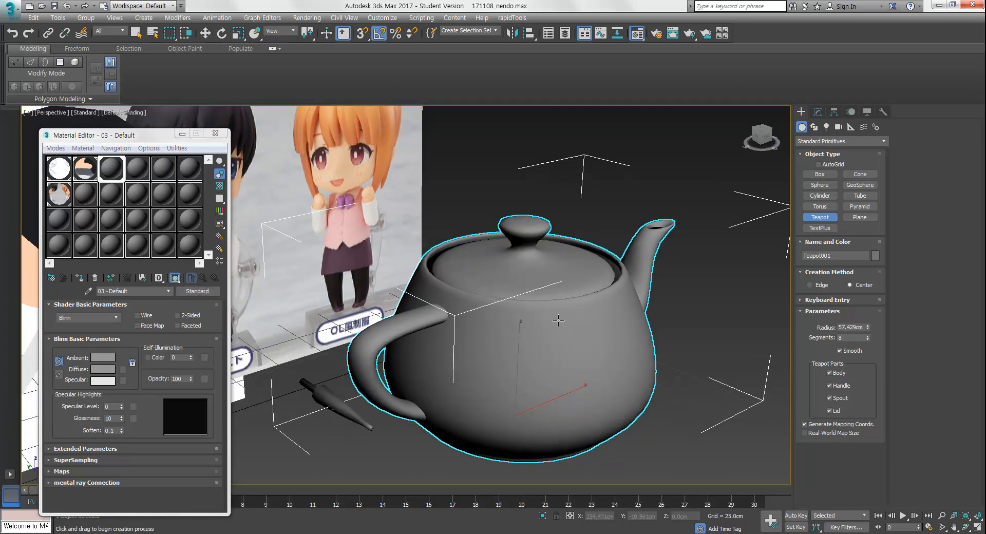
{"action": "scroll", "coordinate": [551, 351], "scroll_direction": "down", "scroll_amount": 1}
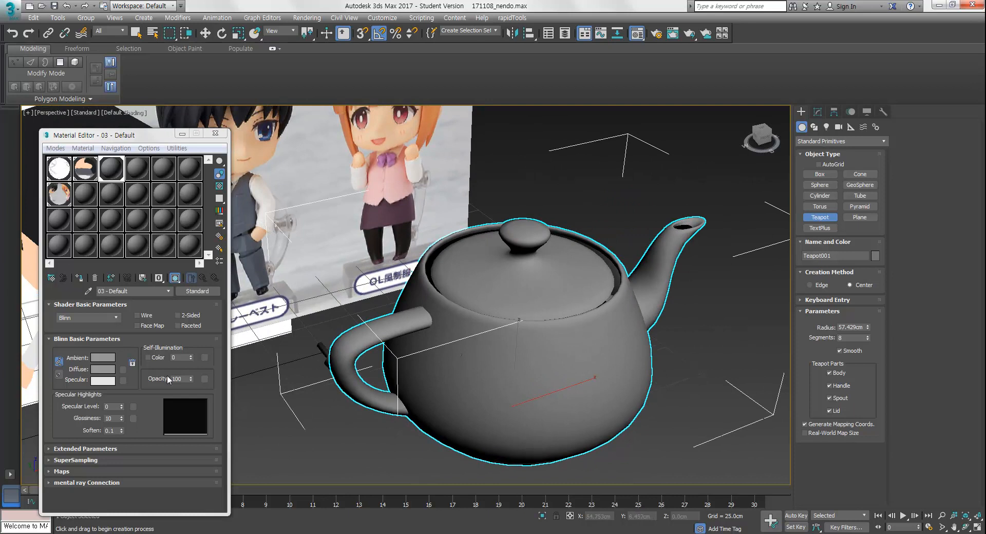
Set the teapot material's diffuse color to pure white, 255 in red, green and blue
{"action": "left_click", "coordinate": [103, 370]}
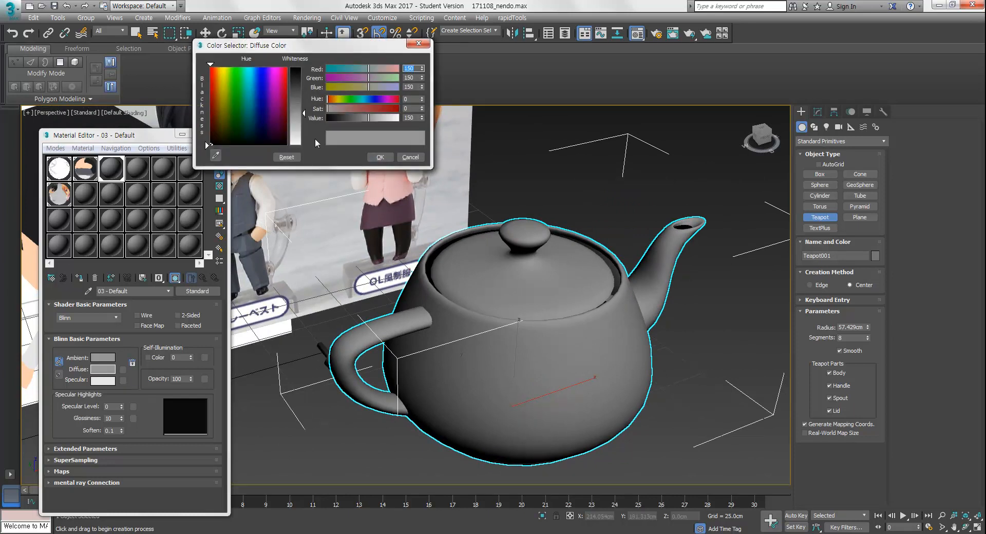
{"action": "left_click_drag", "start_coordinate": [306, 118], "coordinate": [305, 145]}
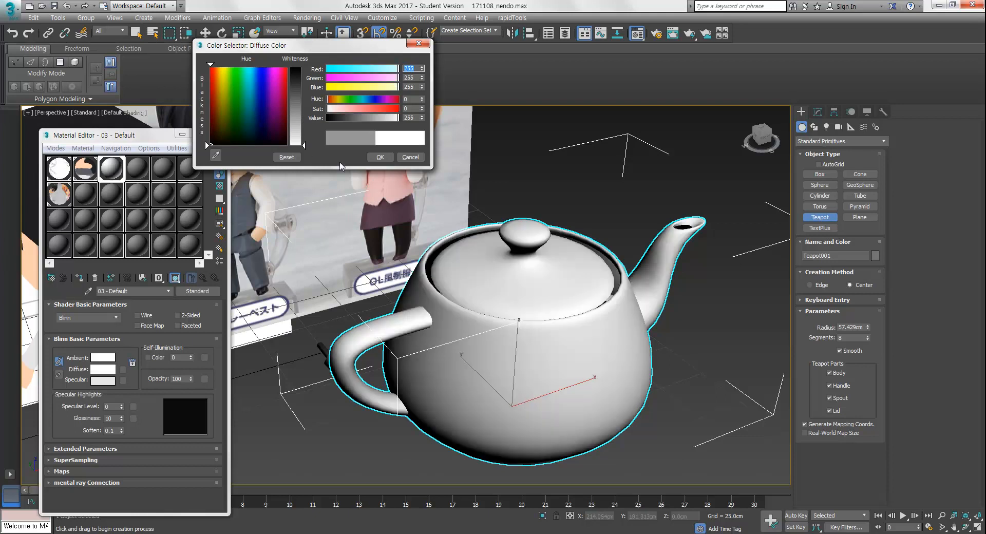
{"action": "left_click", "coordinate": [380, 156]}
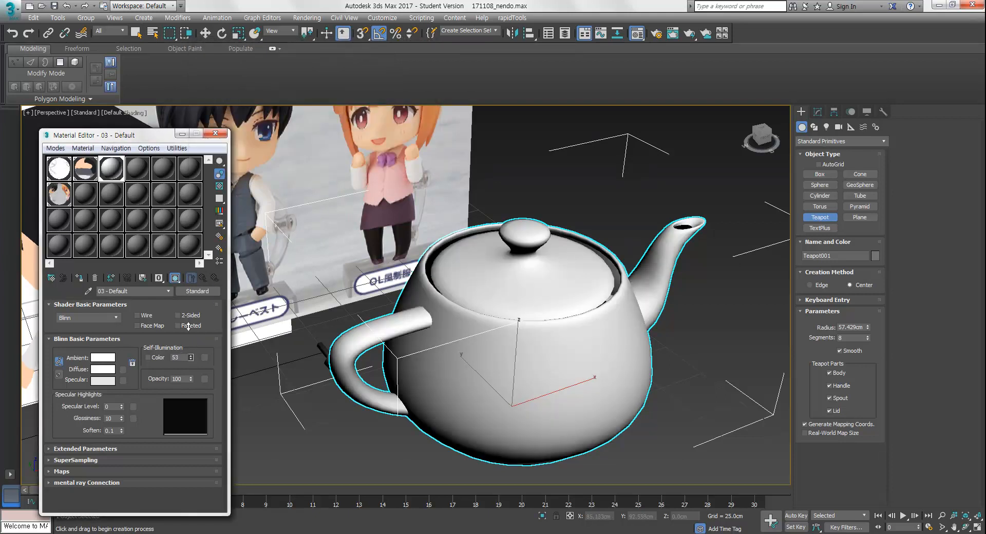
Try a self-illumination of 100 on the teapot material, inspect the teapot, and reset the value to 0
{"action": "left_click_drag", "start_coordinate": [189, 331], "coordinate": [187, 292]}
{"action": "middle_click_drag", "start_coordinate": [486, 352], "coordinate": [526, 330], "text": "alt"}
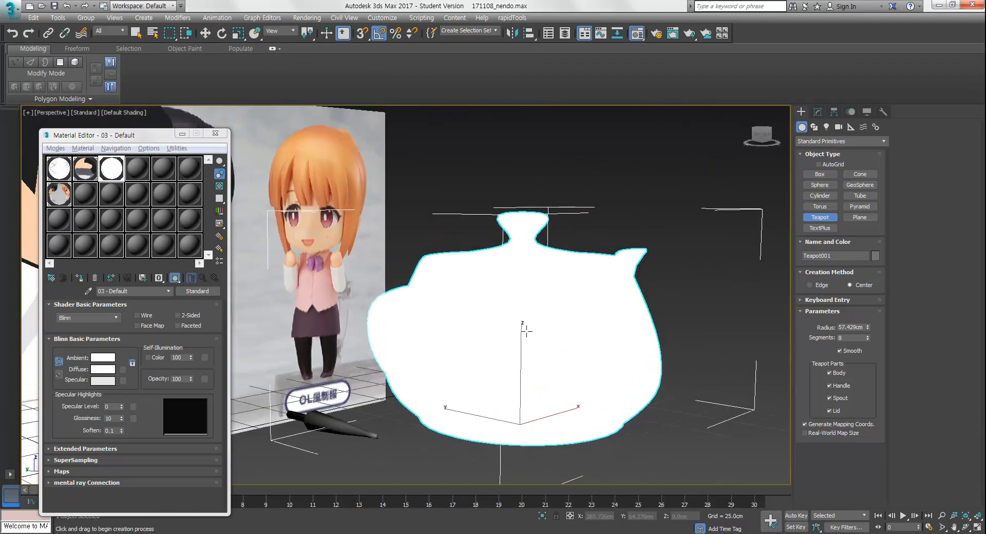
{"action": "right_click", "coordinate": [191, 357]}
{"action": "mouse_move", "coordinate": [530, 374]}
{"action": "middle_mouse_down", "text": "alt"}
{"action": "mouse_move", "coordinate": [529, 280]}
{"action": "mouse_move", "coordinate": [529, 318]}
{"action": "mouse_move", "coordinate": [542, 301]}
{"action": "middle_mouse_up", "text": "alt"}
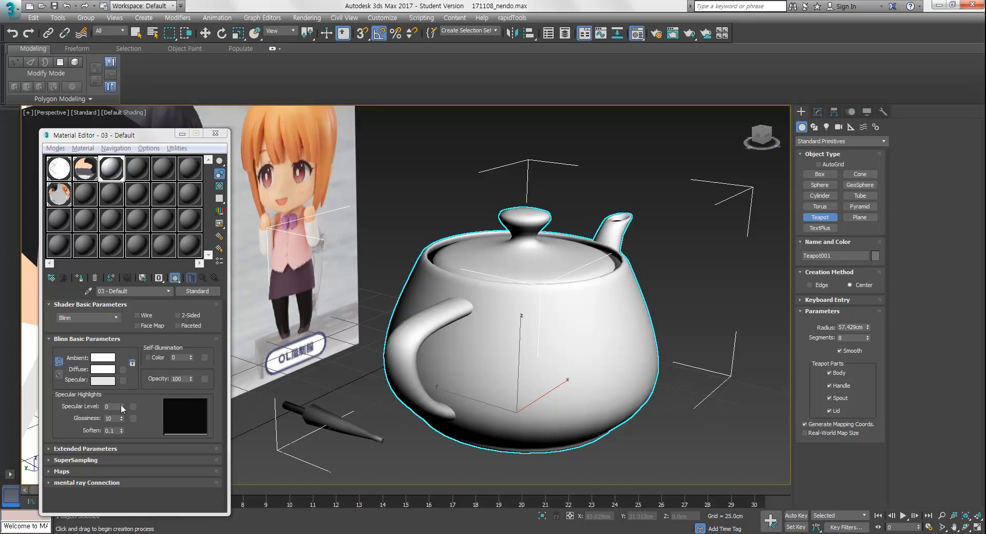
Check Nendo_Body's specular map slots and set the teapot material's specular level to 100 after trying 55 and 0
{"action": "left_click", "coordinate": [78, 177]}
{"action": "scroll", "coordinate": [103, 338], "scroll_direction": "down", "scroll_amount": 5}
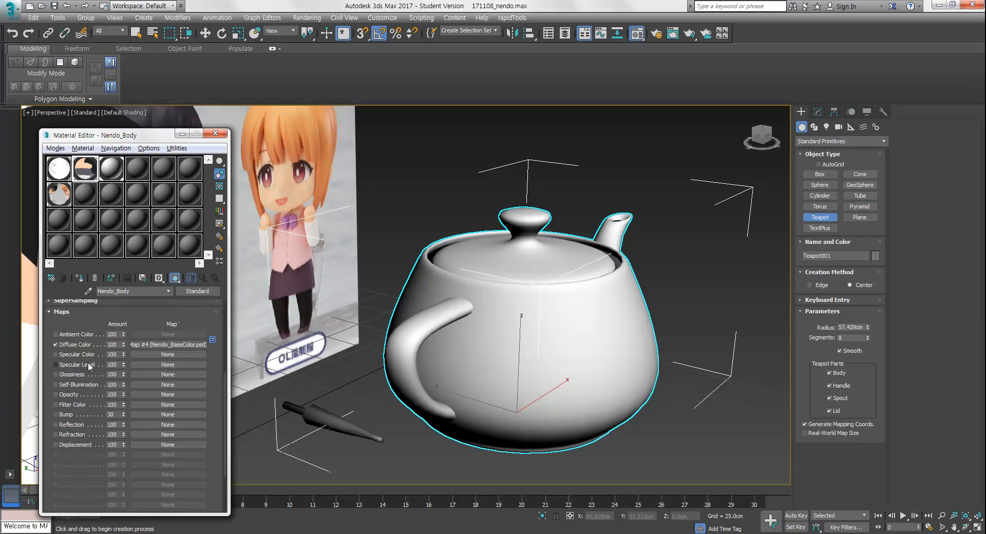
{"action": "left_click", "coordinate": [112, 169]}
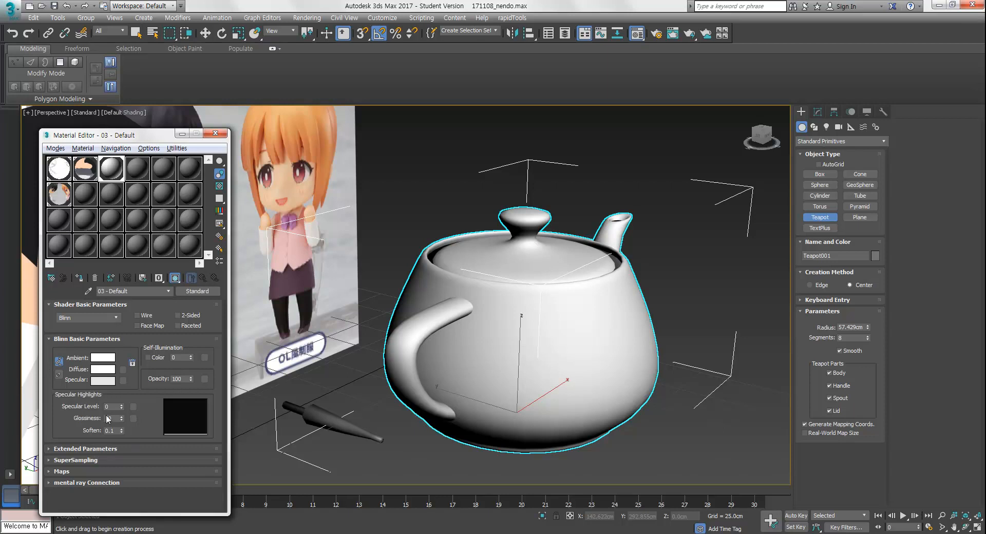
{"action": "left_click_drag", "start_coordinate": [122, 406], "coordinate": [125, 379]}
{"action": "middle_click_drag", "start_coordinate": [480, 304], "coordinate": [501, 323], "text": "alt"}
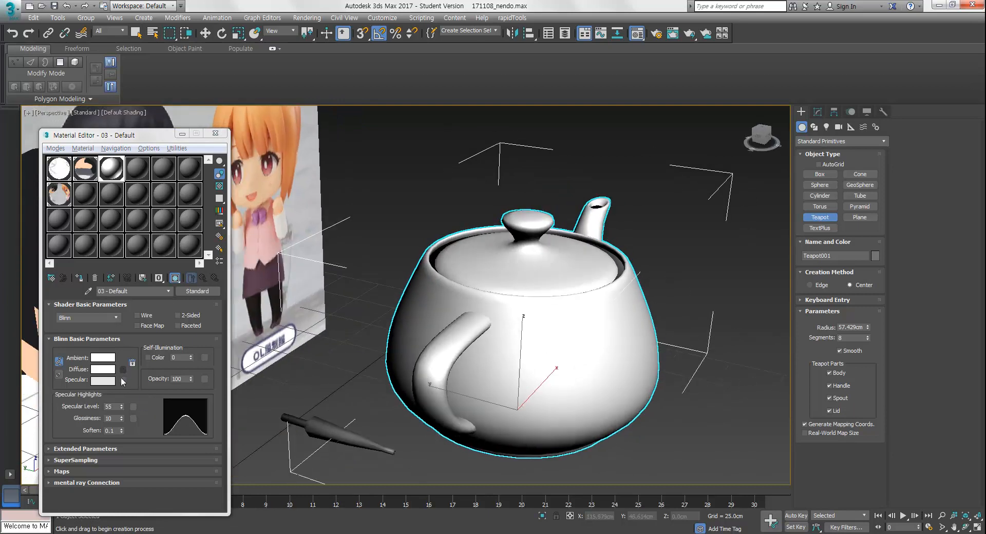
{"action": "left_click_drag", "start_coordinate": [122, 407], "coordinate": [119, 458]}
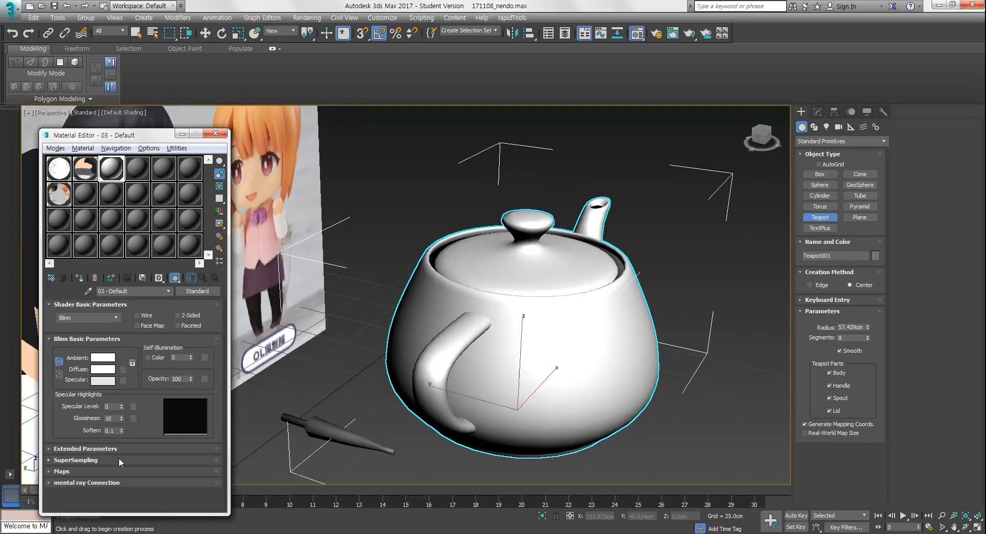
{"action": "left_click_drag", "start_coordinate": [122, 406], "coordinate": [123, 381]}
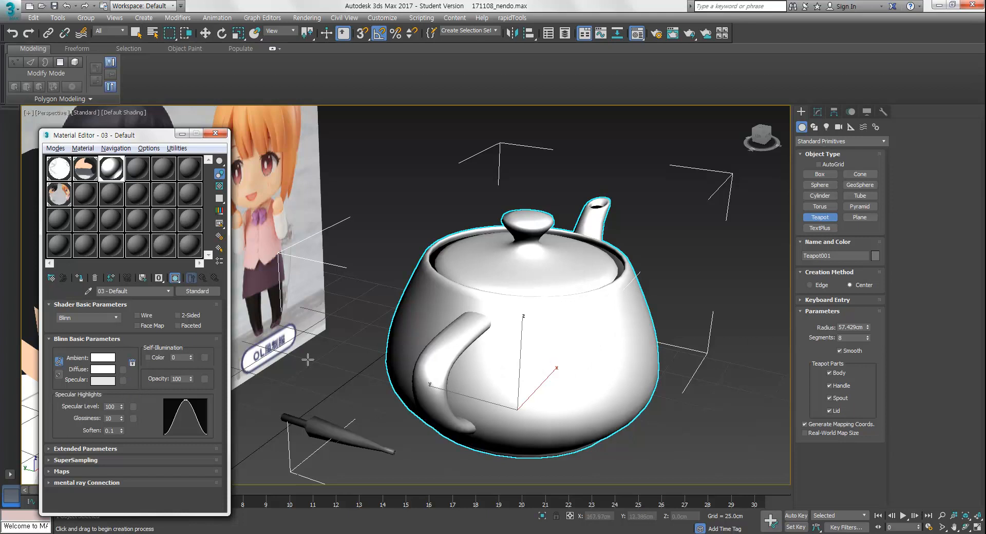
Darken the teapot material's diffuse color to gray, and compare a lower specular level with 100, keeping 100
{"action": "left_click", "coordinate": [109, 371]}
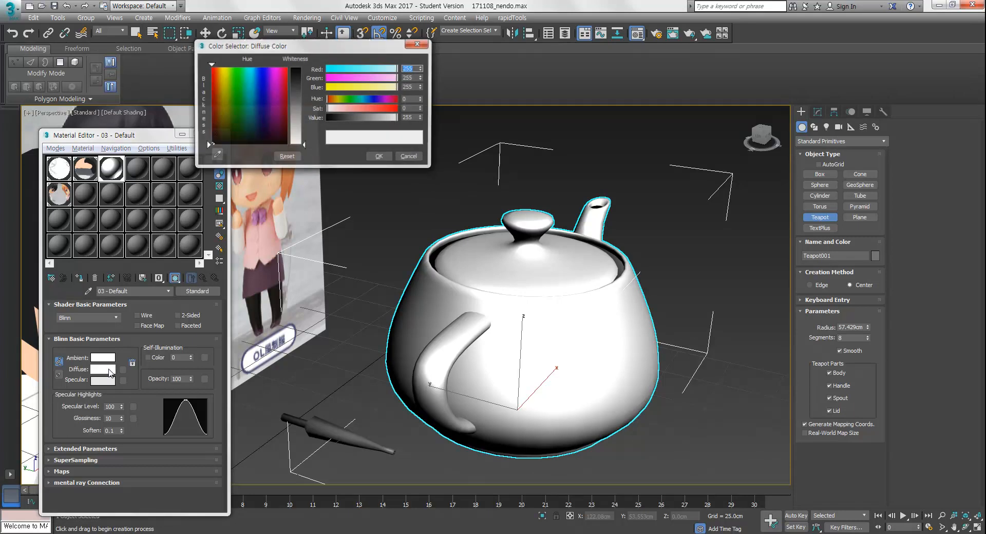
{"action": "left_click", "coordinate": [301, 104]}
{"action": "left_click", "coordinate": [380, 157]}
{"action": "left_click_drag", "start_coordinate": [121, 407], "coordinate": [119, 441]}
{"action": "left_click_drag", "start_coordinate": [121, 407], "coordinate": [130, 381]}
{"action": "middle_click_drag", "start_coordinate": [580, 357], "coordinate": [519, 352], "text": "alt"}
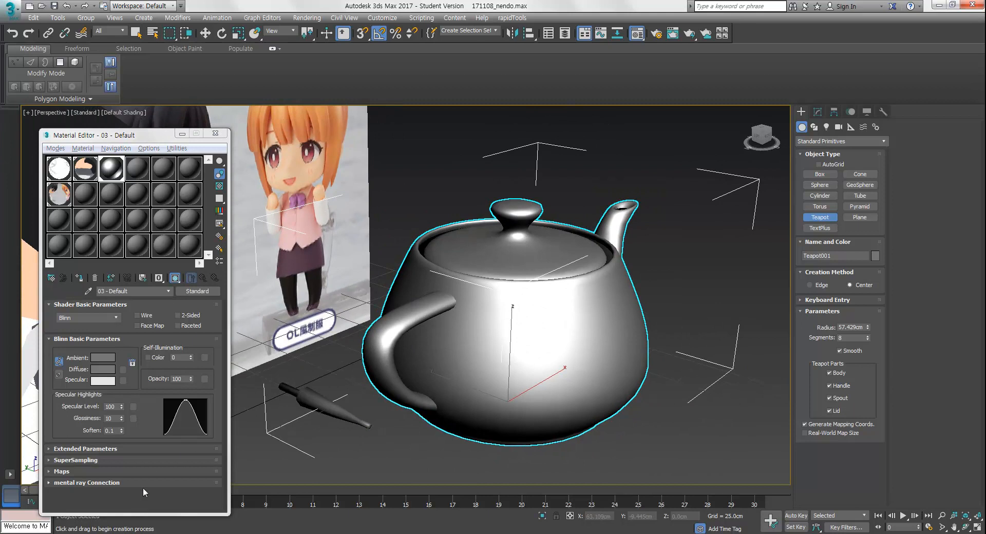
Check Nendo_Body's Glossiness map slot, set the teapot material's glossiness to 50, and inspect the highlight
{"action": "left_click", "coordinate": [85, 168]}
{"action": "left_click_drag", "start_coordinate": [123, 369], "coordinate": [150, 428]}
{"action": "left_click_drag", "start_coordinate": [150, 423], "coordinate": [151, 306]}
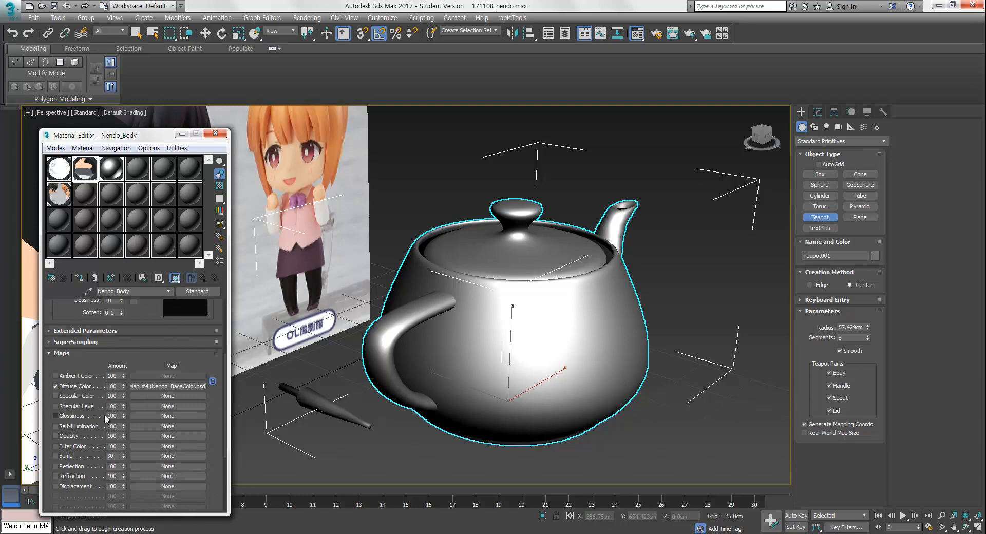
{"action": "left_click", "coordinate": [111, 168]}
{"action": "left_click_drag", "start_coordinate": [121, 418], "coordinate": [134, 397]}
{"action": "mouse_move", "coordinate": [473, 363]}
{"action": "middle_mouse_down", "text": "alt"}
{"action": "mouse_move", "coordinate": [499, 413]}
{"action": "mouse_move", "coordinate": [494, 358]}
{"action": "middle_mouse_up", "text": "alt"}
{"action": "middle_click_drag", "start_coordinate": [566, 360], "coordinate": [589, 348], "text": "alt"}
{"action": "middle_click_drag", "start_coordinate": [561, 288], "coordinate": [565, 305], "text": "alt"}
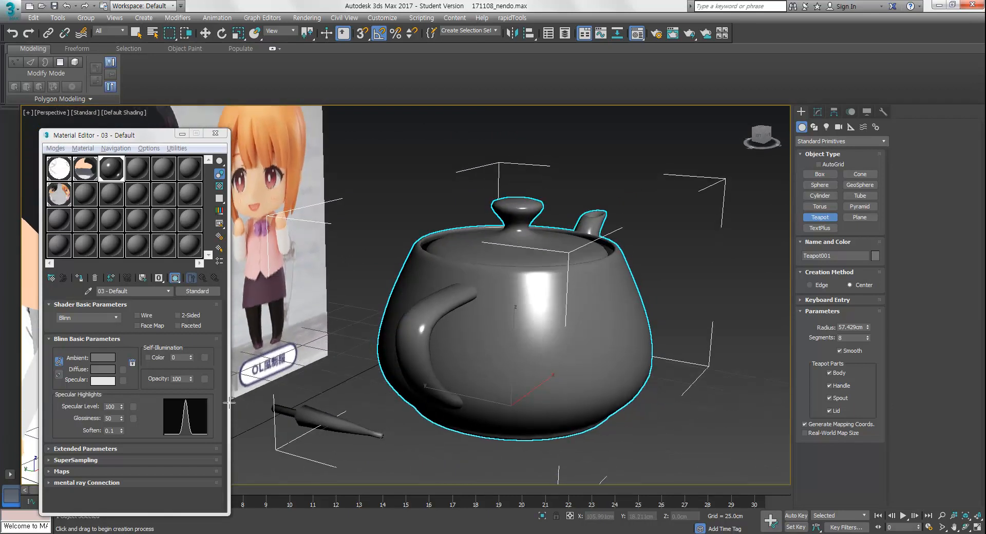
Try the teapot material's glossiness at 90, 52 and 0, and return it to 50
{"action": "left_click", "coordinate": [121, 420]}
{"action": "left_click_drag", "start_coordinate": [122, 420], "coordinate": [125, 399]}
{"action": "mouse_move", "coordinate": [518, 347]}
{"action": "middle_mouse_down", "text": "alt"}
{"action": "mouse_move", "coordinate": [533, 357]}
{"action": "mouse_move", "coordinate": [529, 387]}
{"action": "mouse_move", "coordinate": [533, 354]}
{"action": "middle_mouse_up", "text": "alt"}
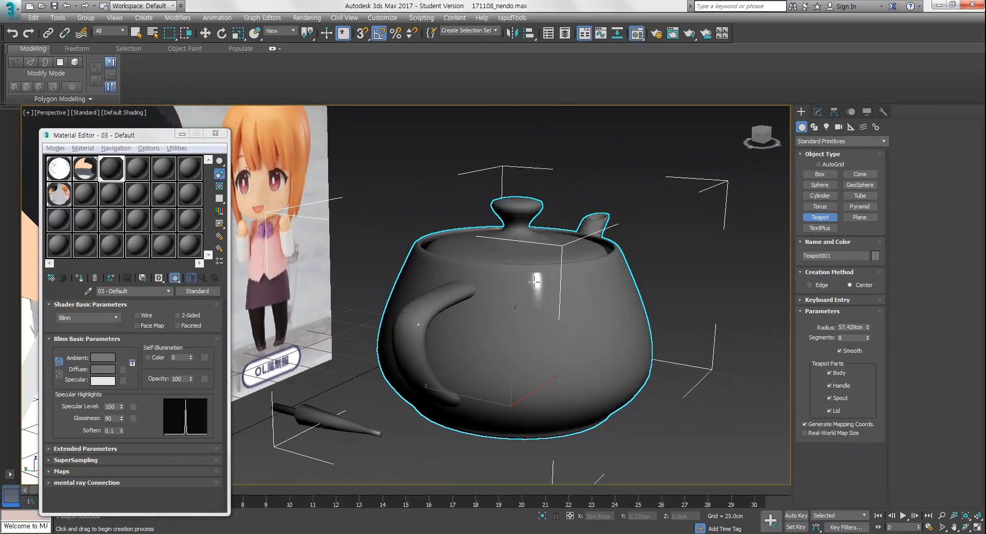
{"action": "left_click_drag", "start_coordinate": [121, 422], "coordinate": [123, 438]}
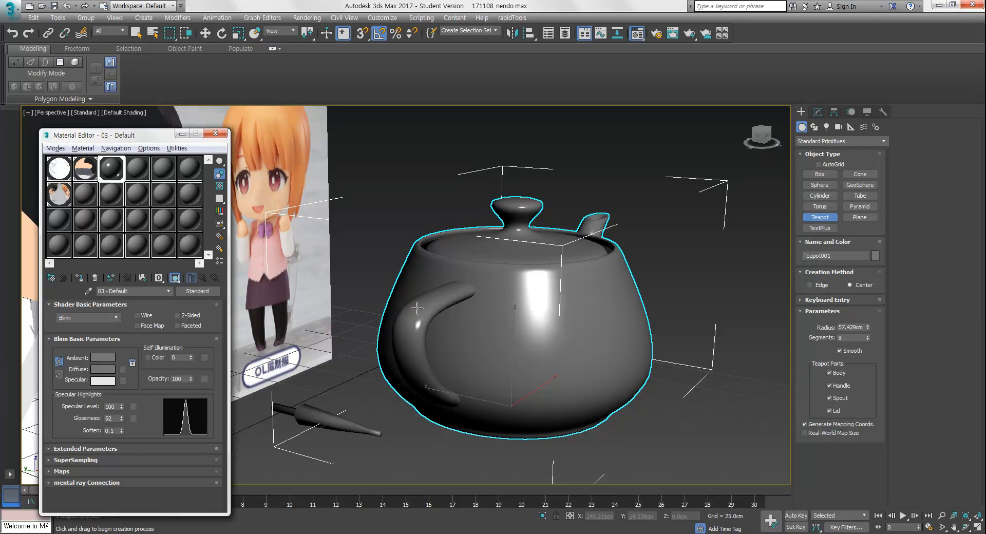
{"action": "left_click_drag", "start_coordinate": [125, 415], "coordinate": [124, 446]}
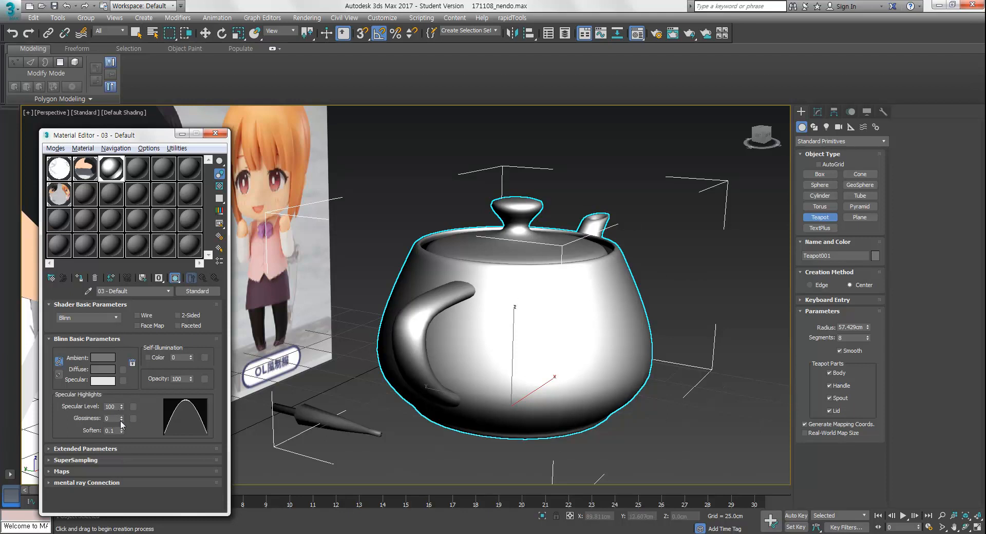
{"action": "left_click_drag", "start_coordinate": [122, 422], "coordinate": [127, 393]}
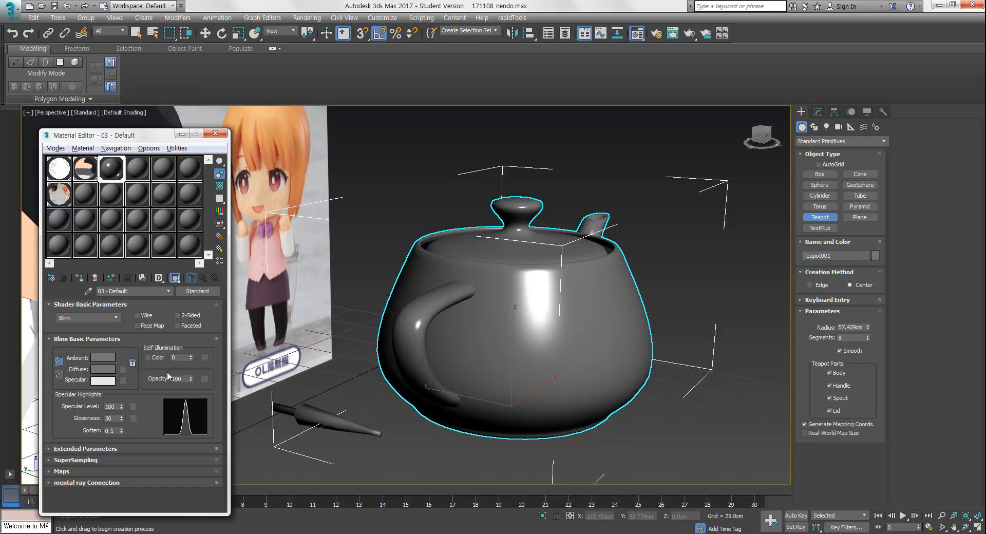
Make Nendo_Body the active material and move the teapot along the floor to about X 200.9 cm, Y -11.8 cm
{"action": "left_click", "coordinate": [87, 175]}
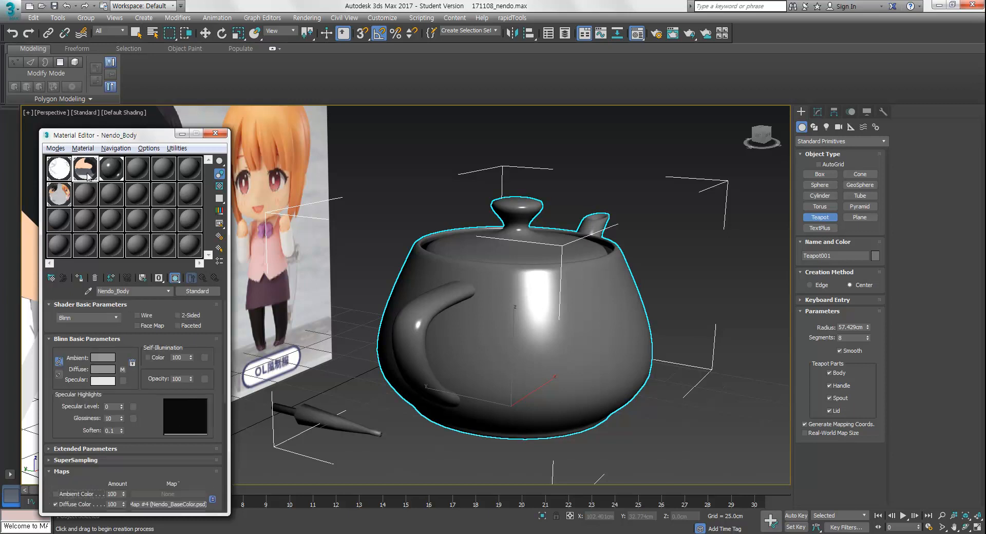
{"action": "middle_click_drag", "start_coordinate": [413, 425], "coordinate": [441, 391], "text": "alt"}
{"action": "scroll", "coordinate": [530, 335], "scroll_direction": "down", "scroll_amount": 2}
{"action": "mouse_move", "coordinate": [530, 355]}
{"action": "middle_mouse_down"}
{"action": "mouse_move", "coordinate": [532, 379]}
{"action": "mouse_move", "coordinate": [536, 357]}
{"action": "middle_mouse_up"}
{"action": "scroll", "coordinate": [545, 360], "scroll_direction": "down", "scroll_amount": 1}
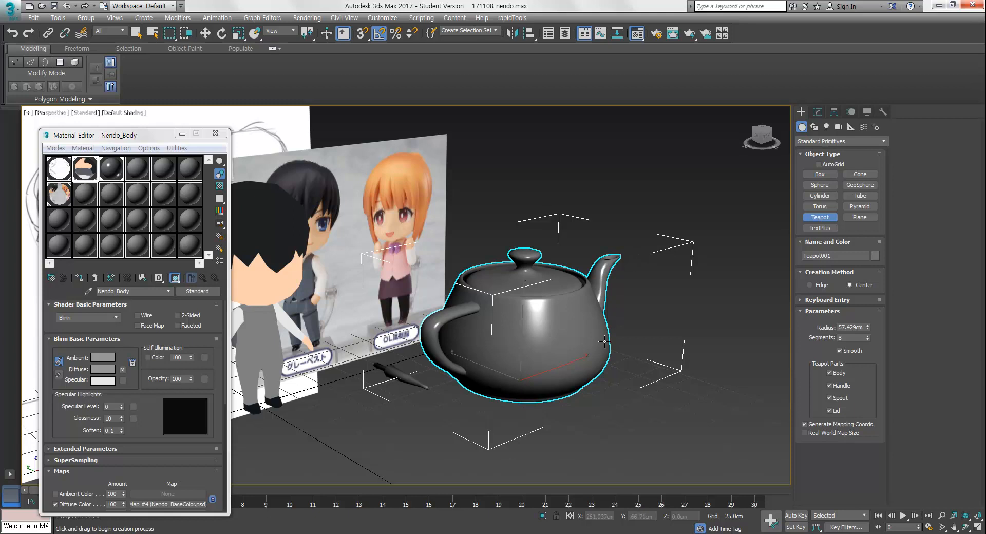
{"action": "middle_click_drag", "start_coordinate": [565, 356], "coordinate": [583, 385], "text": "alt"}
{"action": "key", "text": "w"}
{"action": "left_click_drag", "start_coordinate": [598, 285], "coordinate": [622, 203]}
{"action": "middle_click_drag", "start_coordinate": [575, 337], "coordinate": [605, 380], "text": "alt"}
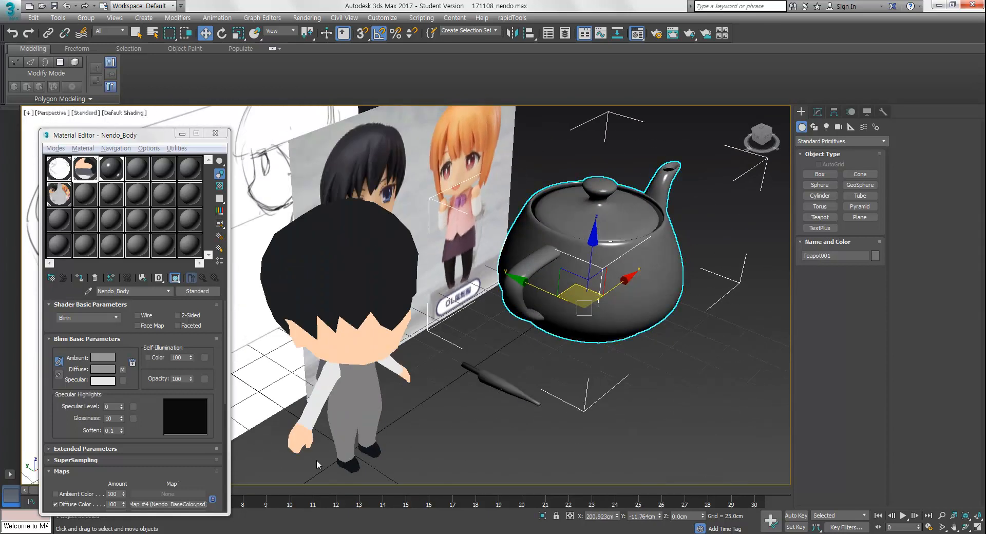
Select and frame the character's body, try a lower self-illumination on its Nendo_Body material, and restore it to 100
{"action": "scroll", "coordinate": [154, 411], "scroll_direction": "down", "scroll_amount": 5}
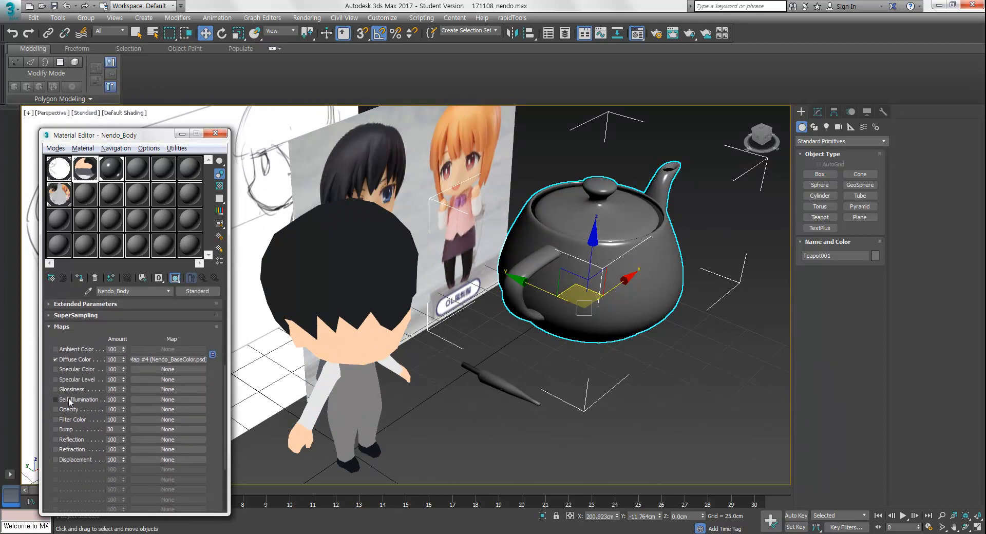
{"action": "left_click_drag", "start_coordinate": [201, 335], "coordinate": [192, 479]}
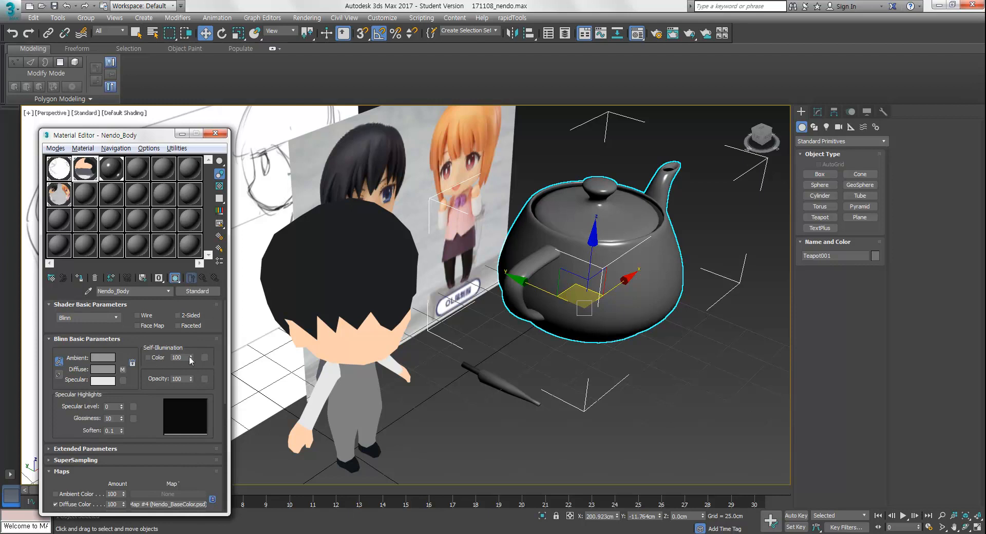
{"action": "left_click", "coordinate": [346, 323]}
{"action": "key", "text": "z"}
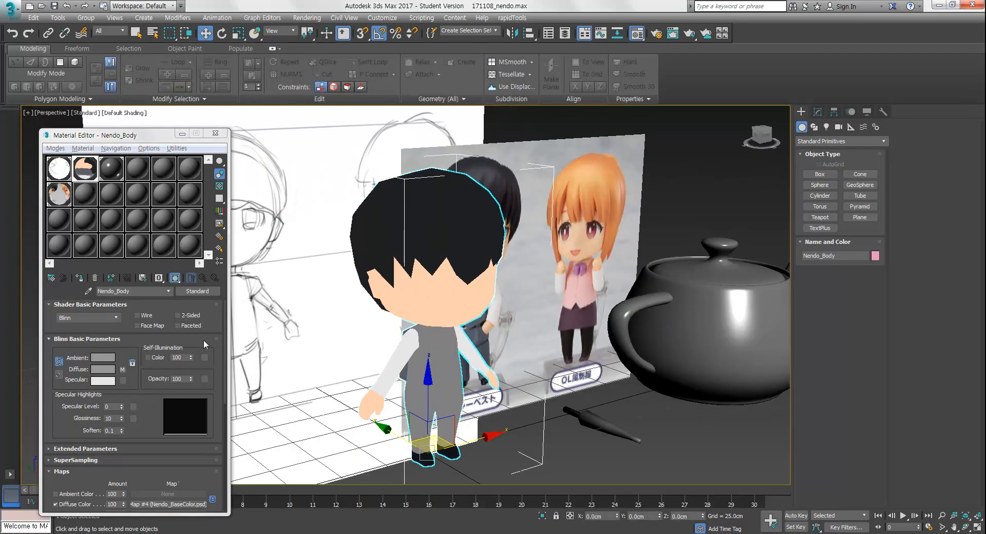
{"action": "left_click_drag", "start_coordinate": [191, 357], "coordinate": [195, 441]}
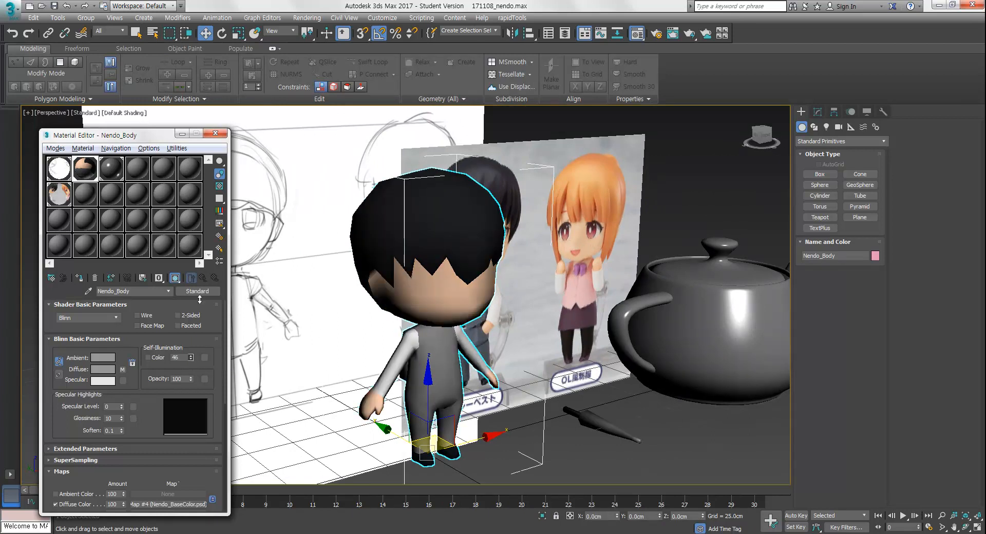
{"action": "left_click_drag", "start_coordinate": [191, 356], "coordinate": [193, 295]}
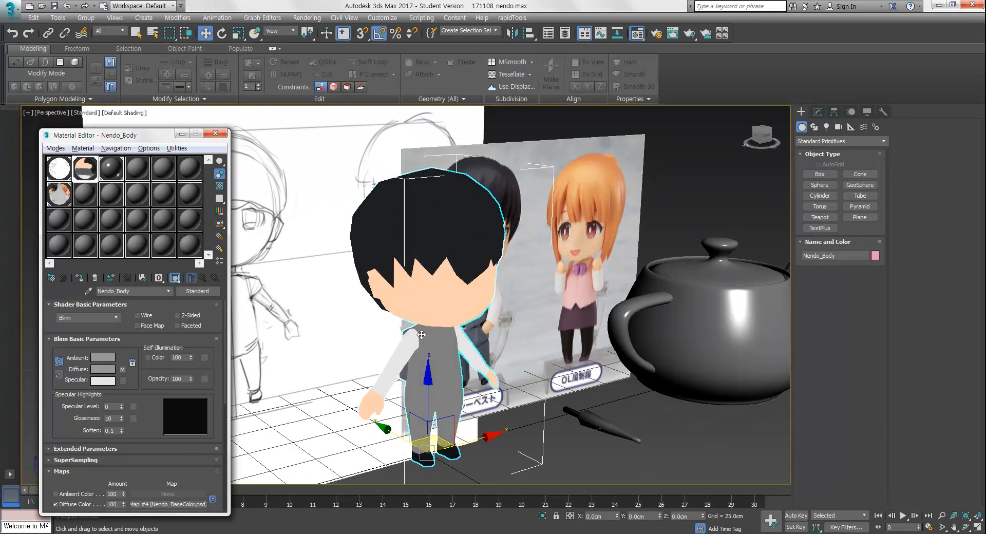
Examine the Self-Illumination and Opacity map slots and amounts of the Nendo_Body material
{"action": "left_click_drag", "start_coordinate": [210, 372], "coordinate": [211, 237]}
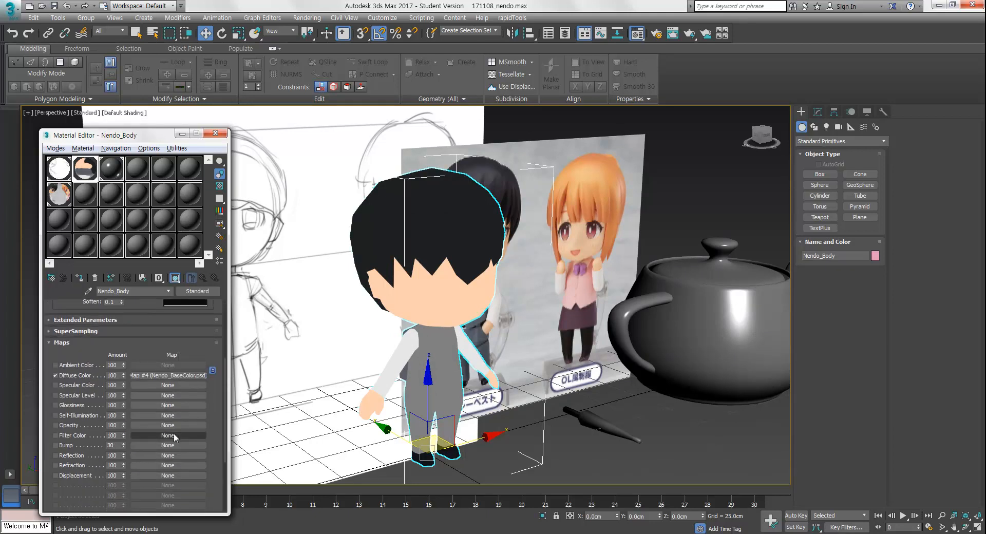
{"action": "left_click", "coordinate": [87, 417]}
{"action": "left_click", "coordinate": [87, 418]}
{"action": "left_click_drag", "start_coordinate": [123, 425], "coordinate": [123, 389]}
{"action": "left_click_drag", "start_coordinate": [123, 427], "coordinate": [120, 386]}
{"action": "left_click", "coordinate": [55, 425]}
{"action": "left_click_drag", "start_coordinate": [213, 392], "coordinate": [194, 521]}
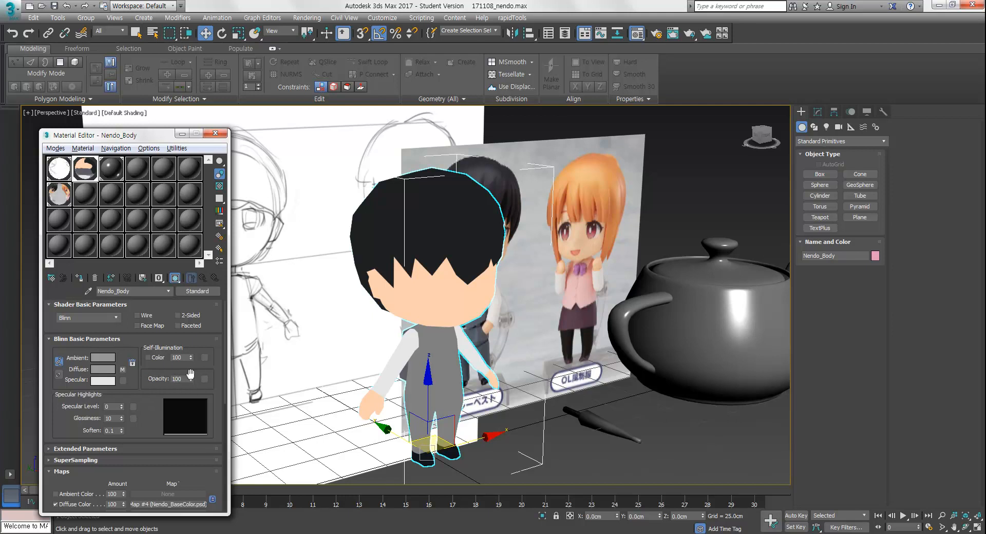
Try lowering the Nendo_Body material's opacity, restore it to 100, and return to its map slots
{"action": "left_click_drag", "start_coordinate": [191, 378], "coordinate": [195, 415]}
{"action": "middle_click_drag", "start_coordinate": [291, 366], "coordinate": [390, 383], "text": "alt"}
{"action": "left_click_drag", "start_coordinate": [189, 378], "coordinate": [189, 388]}
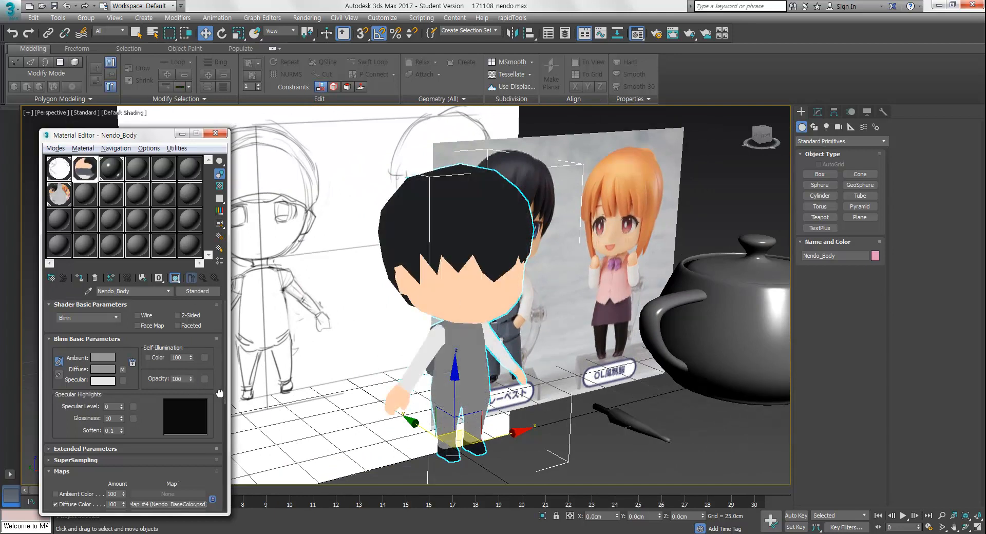
{"action": "scroll", "coordinate": [159, 379], "scroll_direction": "down", "scroll_amount": 5}
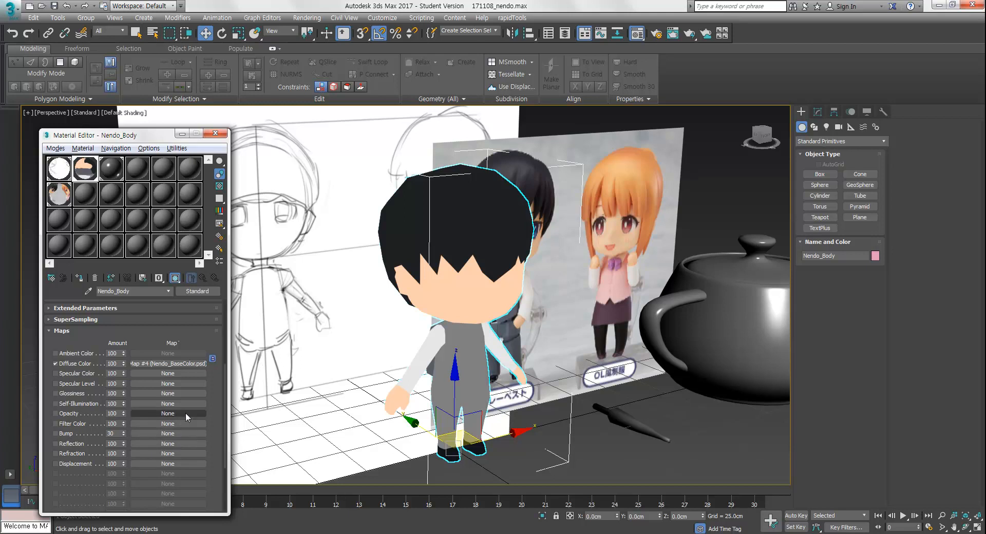
Switch the Nendo_Body material's viewport display from shaded to realistic material
{"action": "middle_click_drag", "start_coordinate": [477, 280], "coordinate": [496, 429], "text": "alt"}
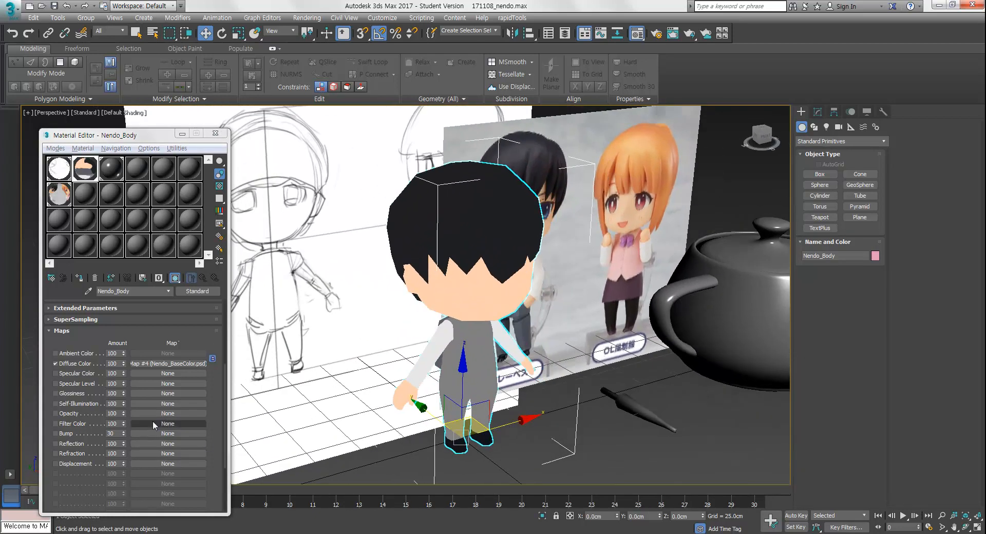
{"action": "left_click", "coordinate": [178, 280]}
{"action": "left_click_drag", "start_coordinate": [178, 281], "coordinate": [199, 279]}
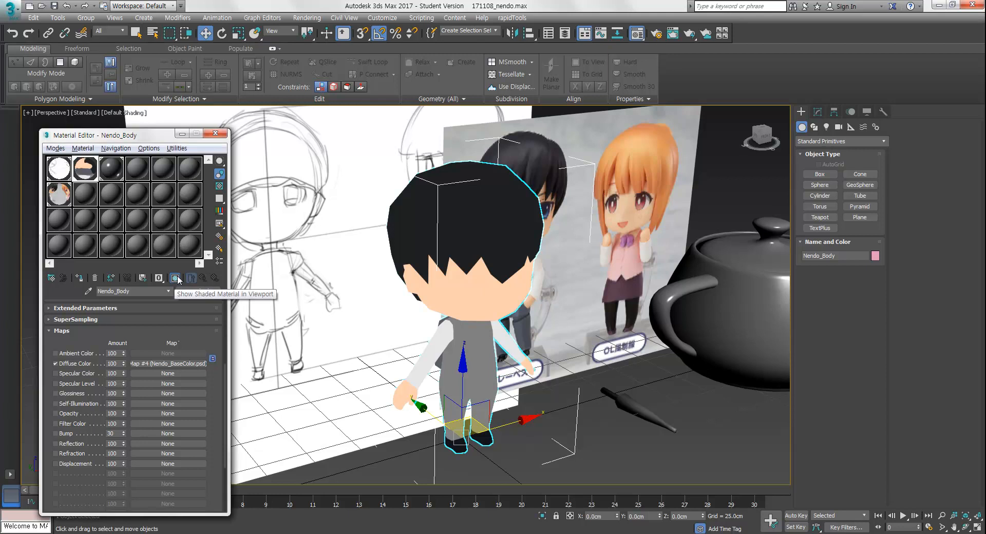
{"action": "left_click", "coordinate": [176, 280]}
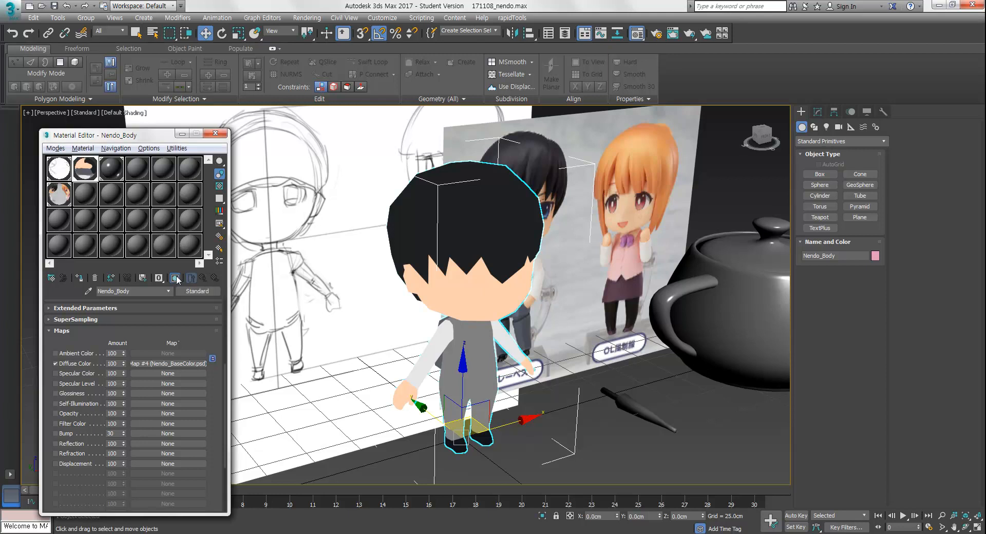
{"action": "left_click_drag", "start_coordinate": [178, 284], "coordinate": [186, 281]}
{"action": "left_click_drag", "start_coordinate": [175, 282], "coordinate": [198, 285]}
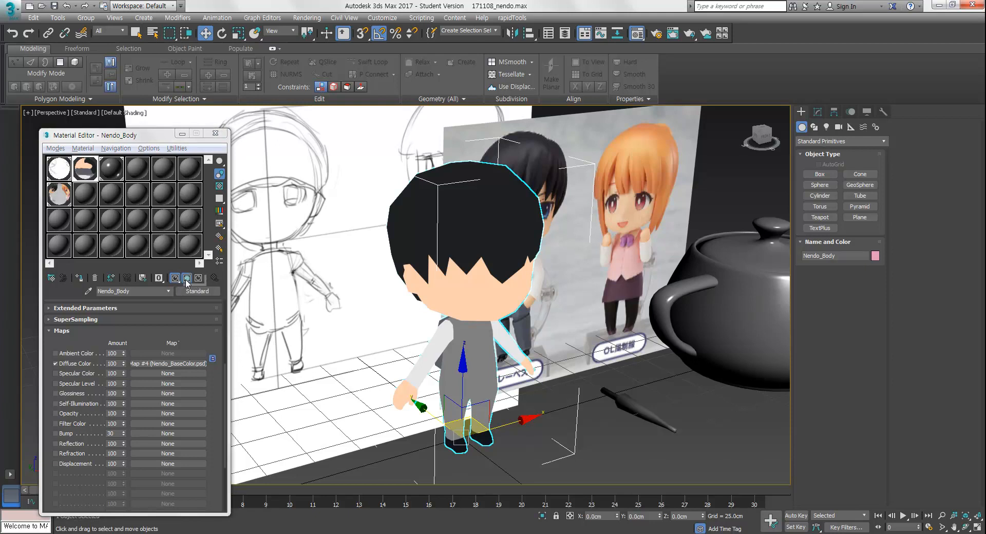
{"action": "left_click_drag", "start_coordinate": [186, 281], "coordinate": [186, 281]}
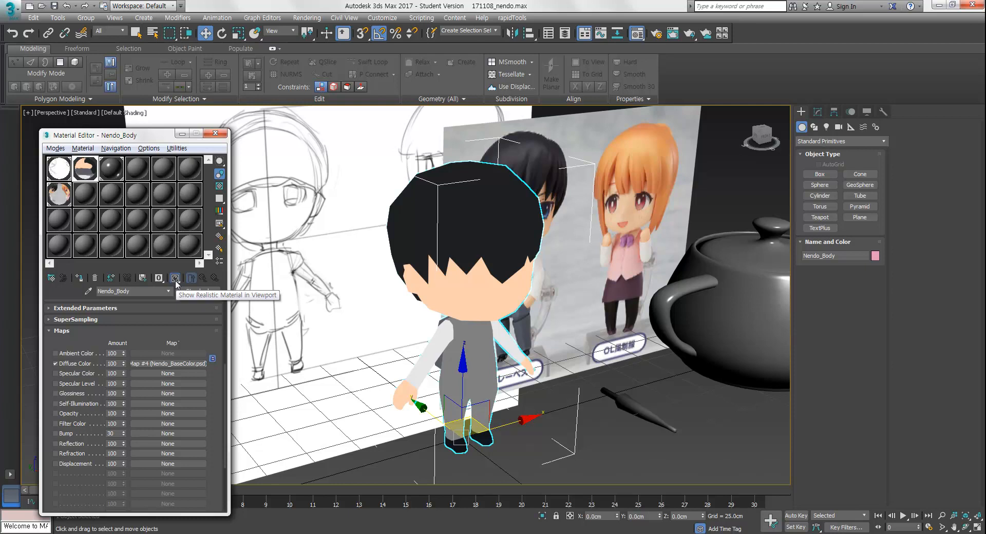
Set the Nendo_Body material's self-illumination to 0, specular level to 67 and glossiness to 37
{"action": "scroll", "coordinate": [190, 366], "scroll_direction": "up", "scroll_amount": 5}
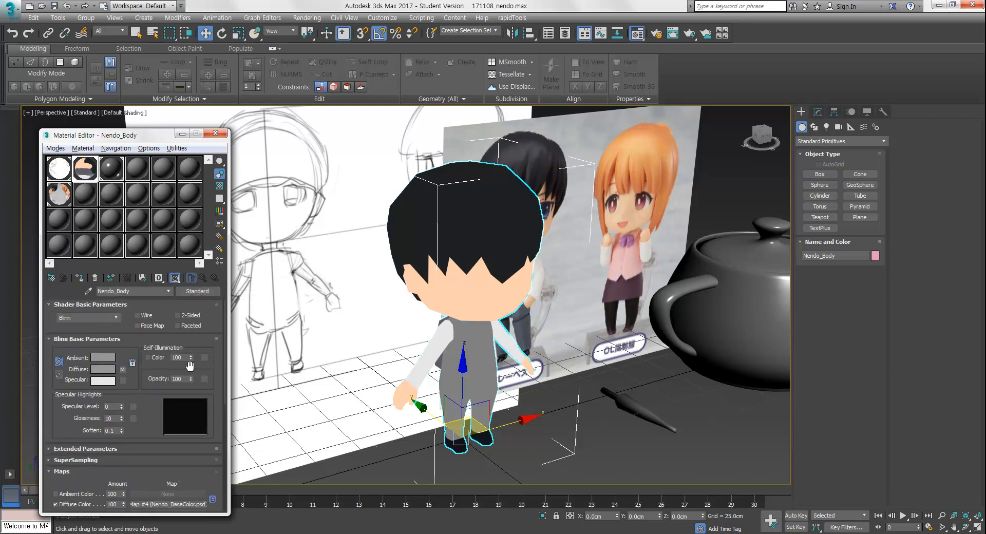
{"action": "right_click", "coordinate": [190, 355]}
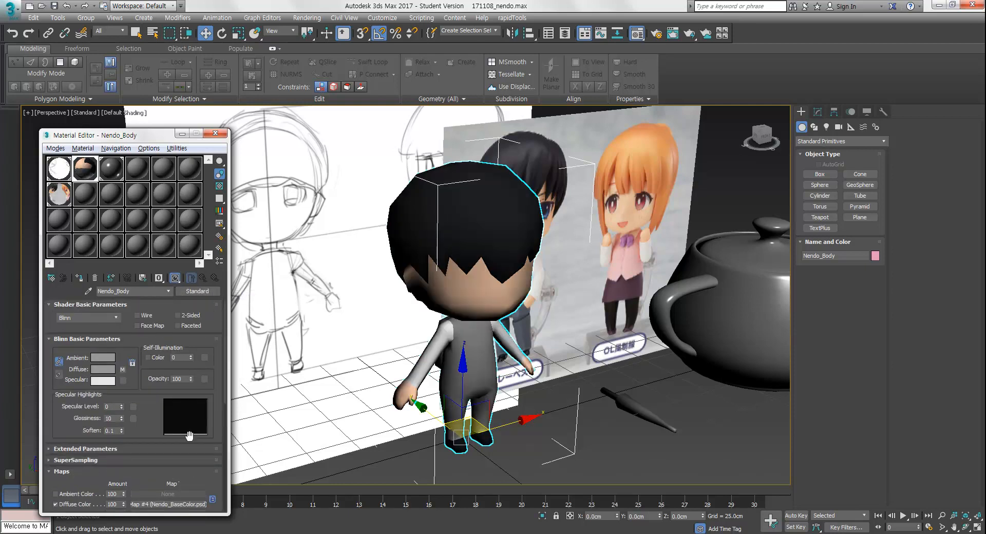
{"action": "left_click_drag", "start_coordinate": [121, 406], "coordinate": [123, 375]}
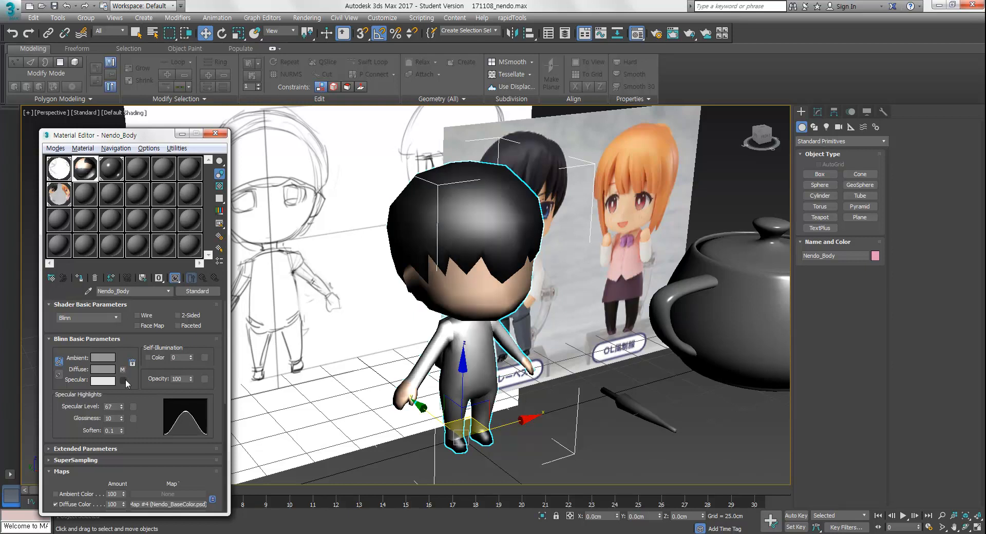
{"action": "left_click_drag", "start_coordinate": [122, 416], "coordinate": [124, 402]}
{"action": "middle_click_drag", "start_coordinate": [429, 424], "coordinate": [481, 370], "text": "alt"}
{"action": "scroll", "coordinate": [476, 377], "scroll_direction": "up", "scroll_amount": 1}
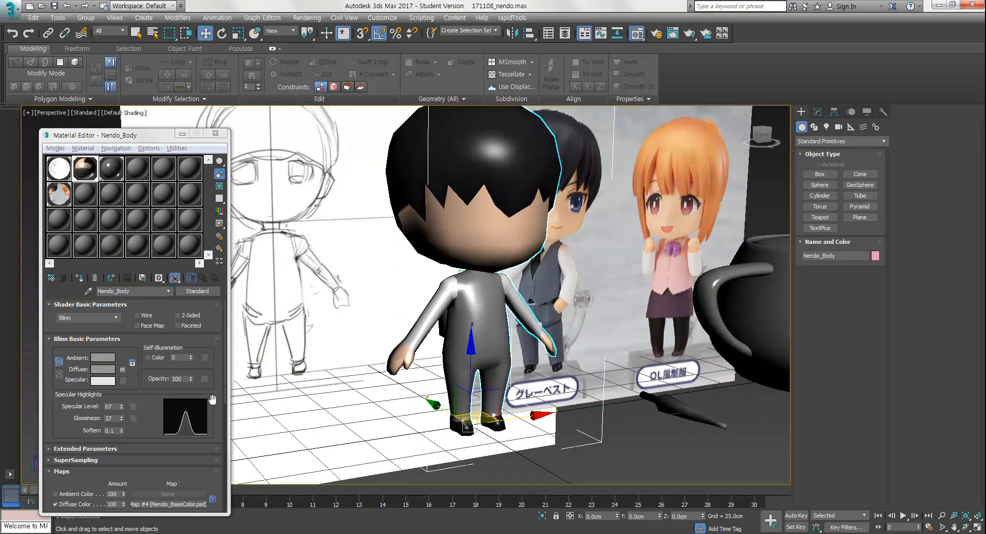
Enable the Nendo_Body material's Bump map and assign a Normal Bump map to it
{"action": "scroll", "coordinate": [105, 398], "scroll_direction": "down", "scroll_amount": 5}
{"action": "left_click", "coordinate": [55, 442]}
{"action": "left_click", "coordinate": [147, 443]}
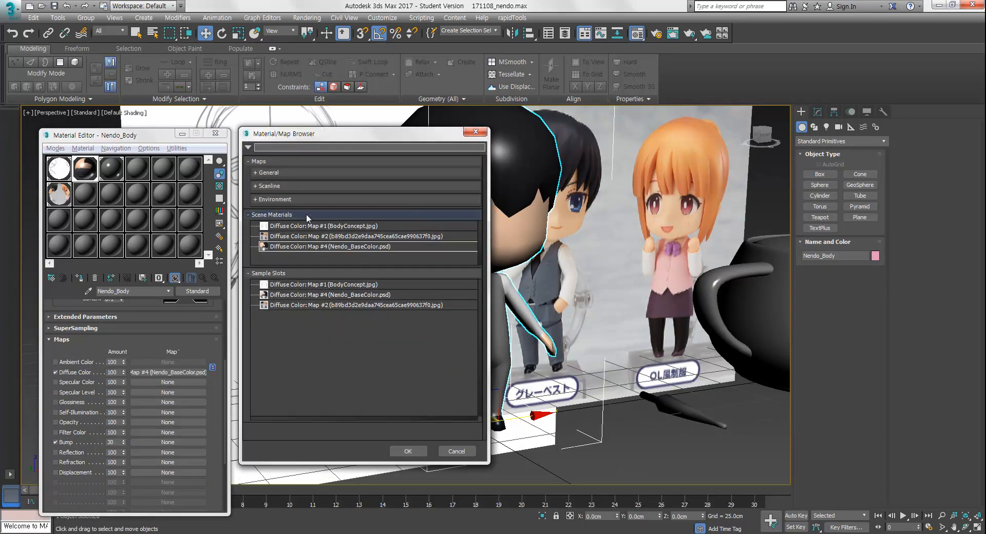
{"action": "left_click", "coordinate": [294, 174]}
{"action": "left_click", "coordinate": [294, 173]}
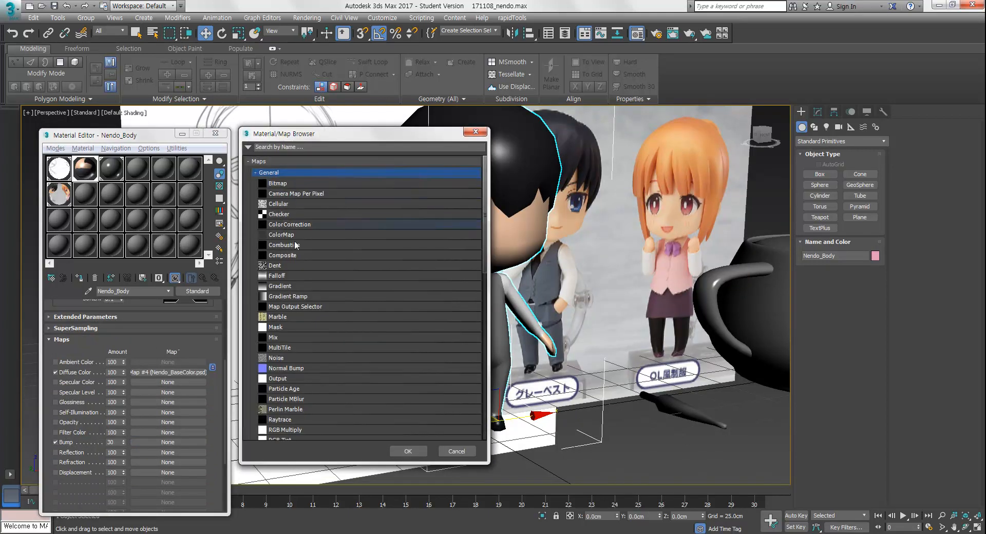
{"action": "double_click", "coordinate": [289, 368]}
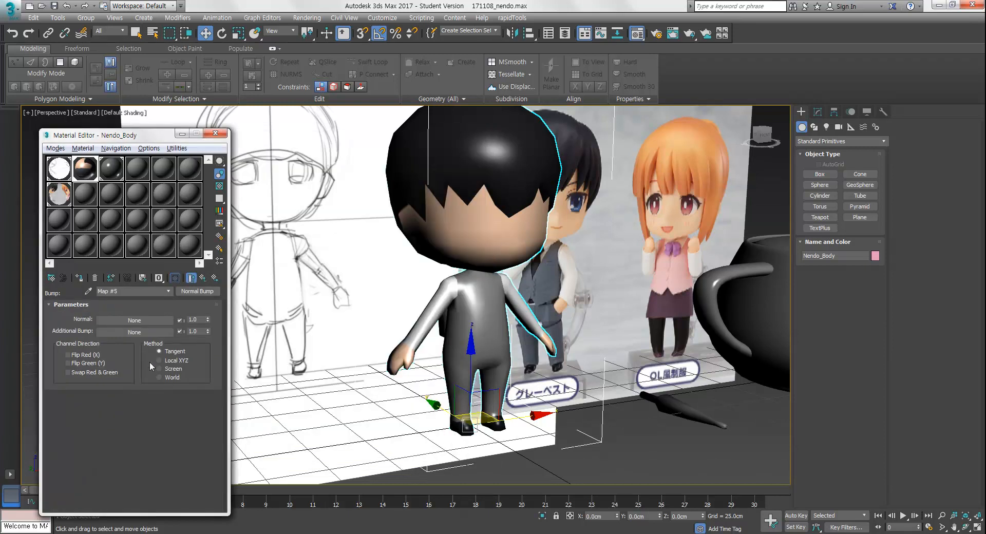
Add a Bitmap to the Normal Bump map's Normal slot and browse to the desktop's work folder
{"action": "left_click", "coordinate": [128, 320]}
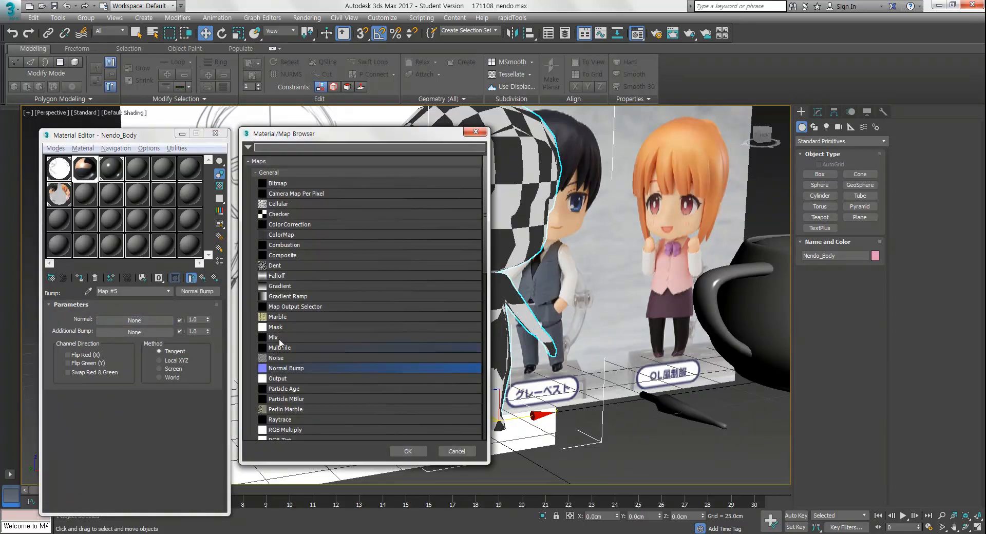
{"action": "double_click", "coordinate": [282, 183]}
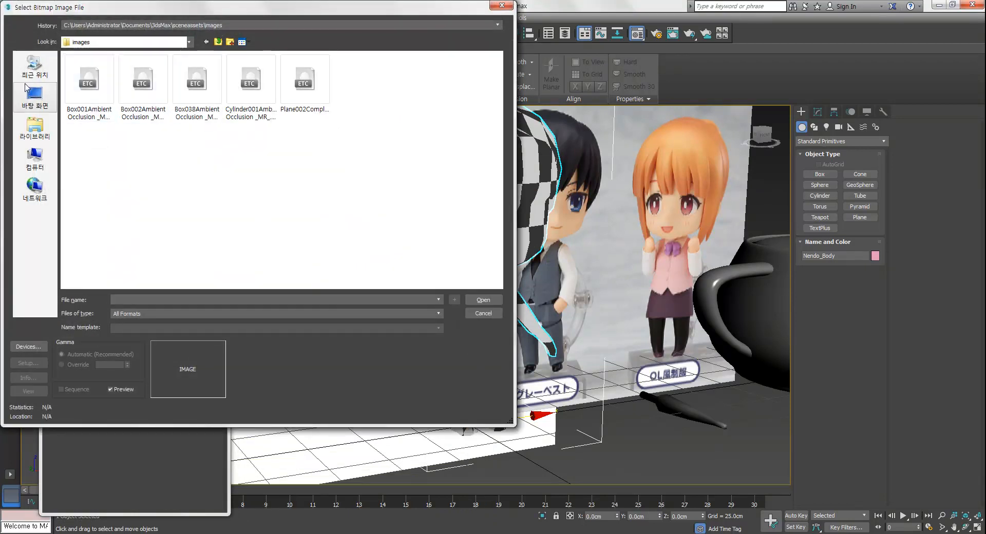
{"action": "left_click", "coordinate": [34, 98]}
{"action": "left_click_drag", "start_coordinate": [501, 241], "coordinate": [496, 130]}
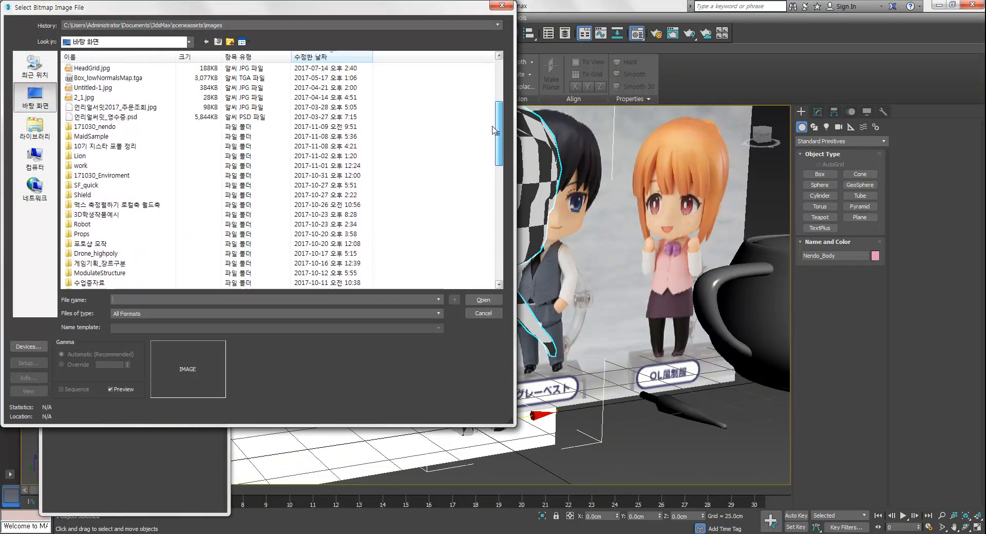
{"action": "double_click", "coordinate": [119, 165]}
Find Box002NormalsMap.tga in the work folder and load it as the normal bitmap
{"action": "left_click_drag", "start_coordinate": [500, 104], "coordinate": [502, 237]}
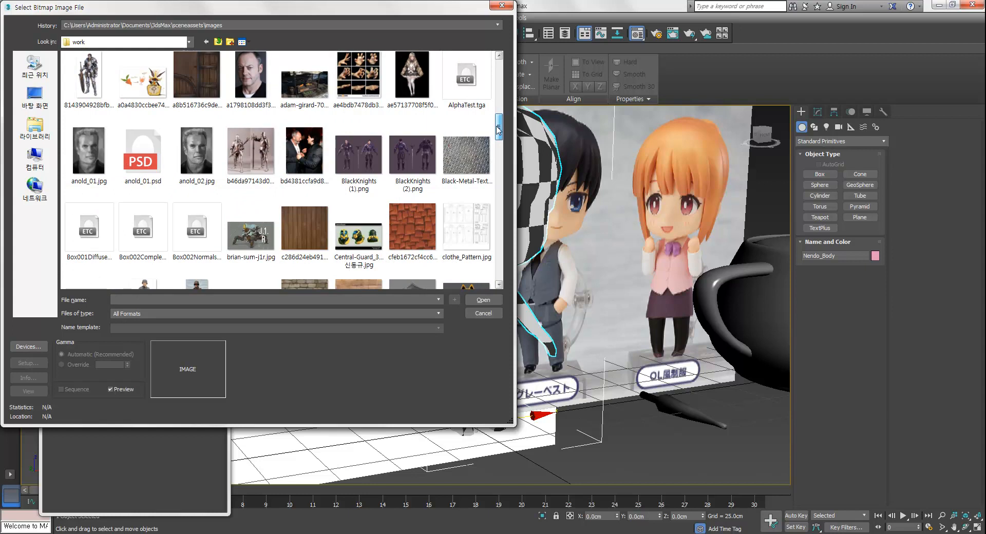
{"action": "mouse_move", "coordinate": [499, 144]}
{"action": "left_mouse_down"}
{"action": "mouse_move", "coordinate": [499, 169]}
{"action": "mouse_move", "coordinate": [502, 156]}
{"action": "left_mouse_up"}
{"action": "left_click", "coordinate": [316, 156]}
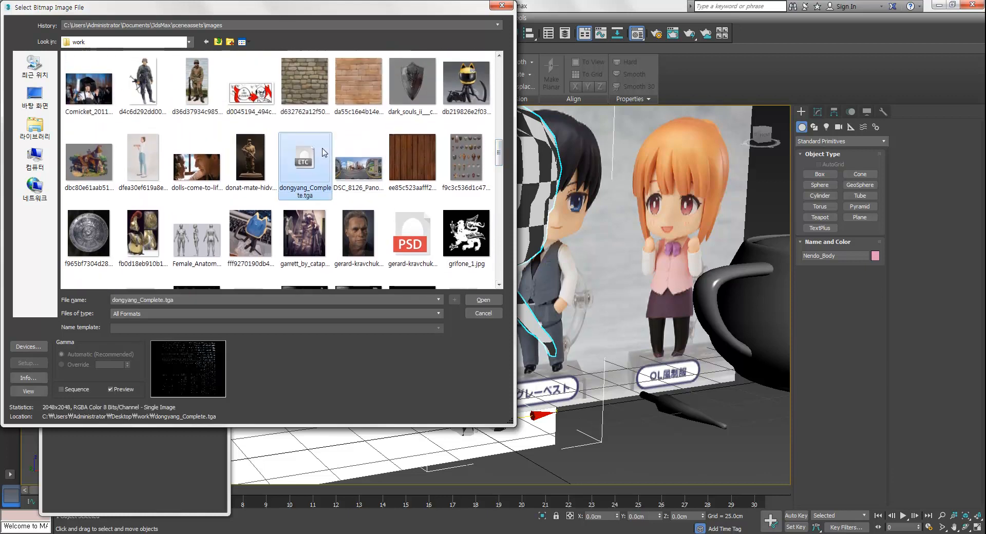
{"action": "right_click", "coordinate": [325, 152]}
{"action": "left_click_drag", "start_coordinate": [502, 157], "coordinate": [502, 125]}
{"action": "left_click", "coordinate": [203, 229]}
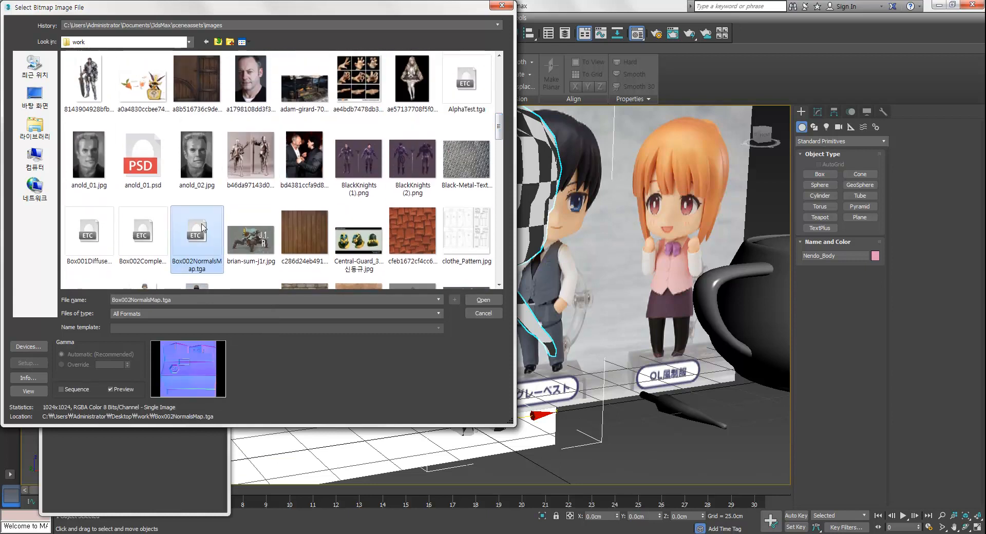
{"action": "right_click", "coordinate": [203, 229]}
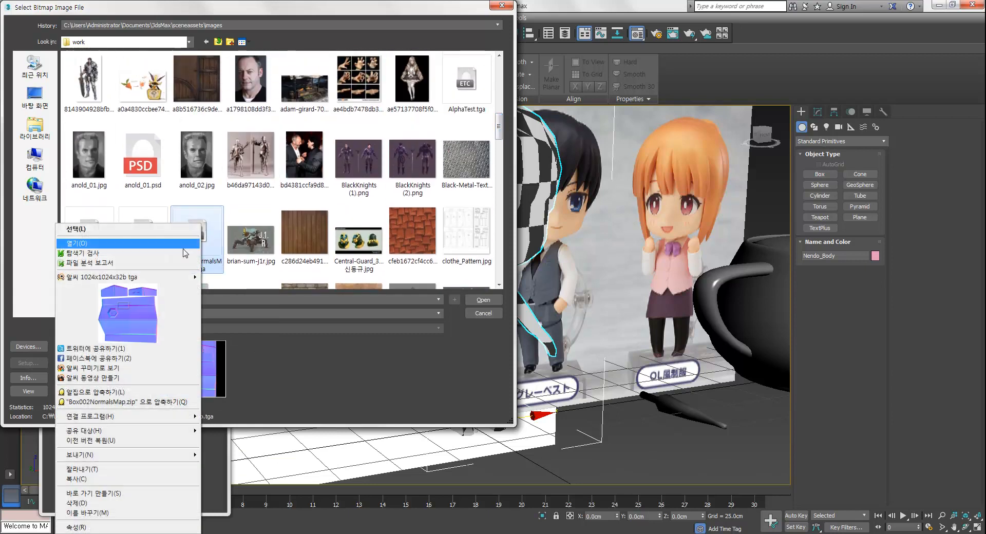
{"action": "left_click", "coordinate": [486, 300]}
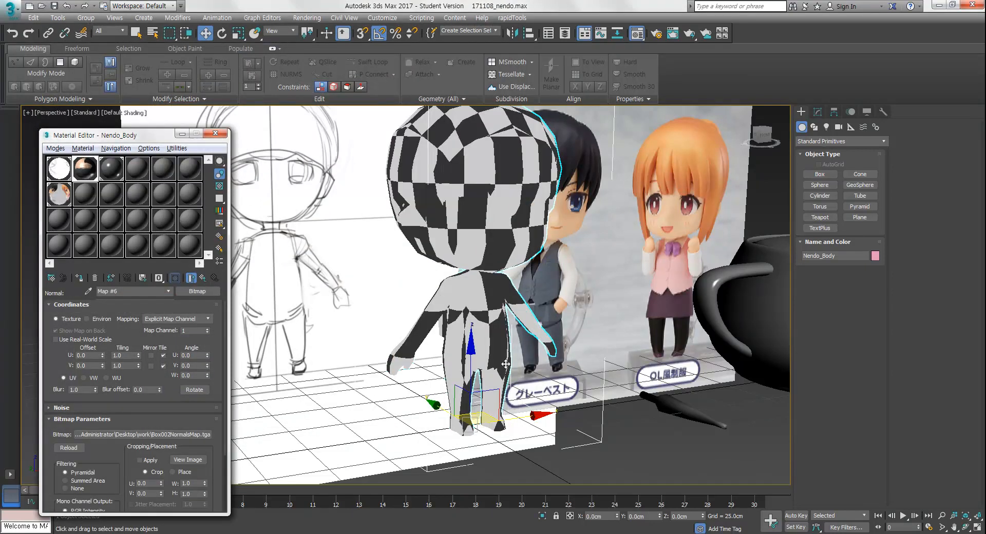
Display edged faces in the viewport and inspect the normal map's relief on the character's head and body
{"action": "scroll", "coordinate": [503, 361], "scroll_direction": "up", "scroll_amount": 5}
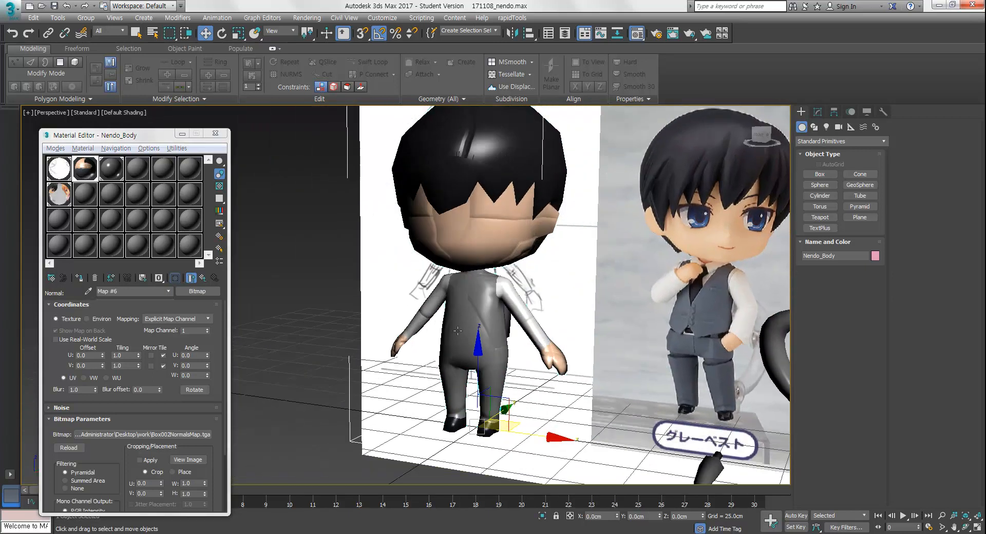
{"action": "scroll", "coordinate": [514, 303], "scroll_direction": "up", "scroll_amount": 6}
{"action": "middle_click_drag", "start_coordinate": [526, 299], "coordinate": [525, 327], "text": "alt"}
{"action": "key", "text": "F4"}
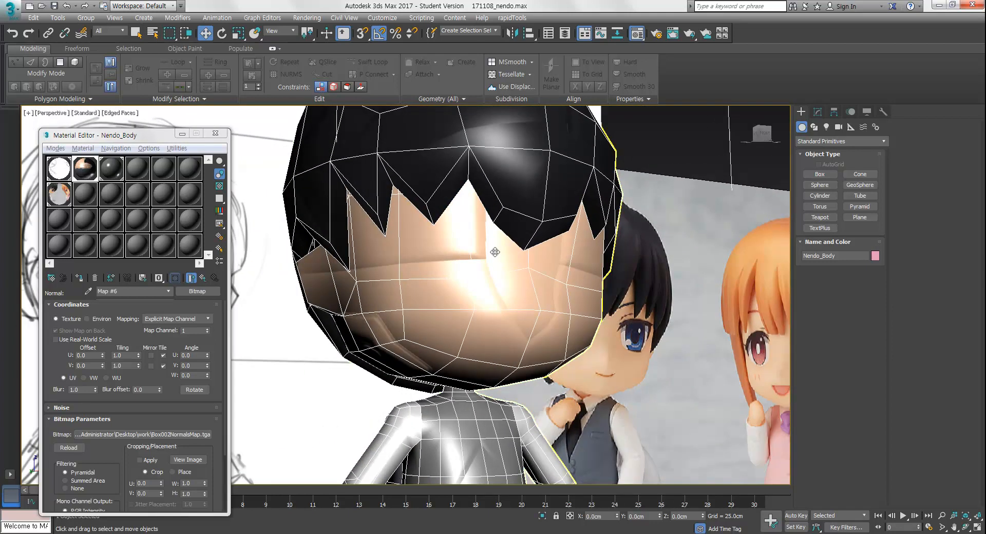
{"action": "middle_click_drag", "start_coordinate": [494, 251], "coordinate": [514, 277], "text": "alt"}
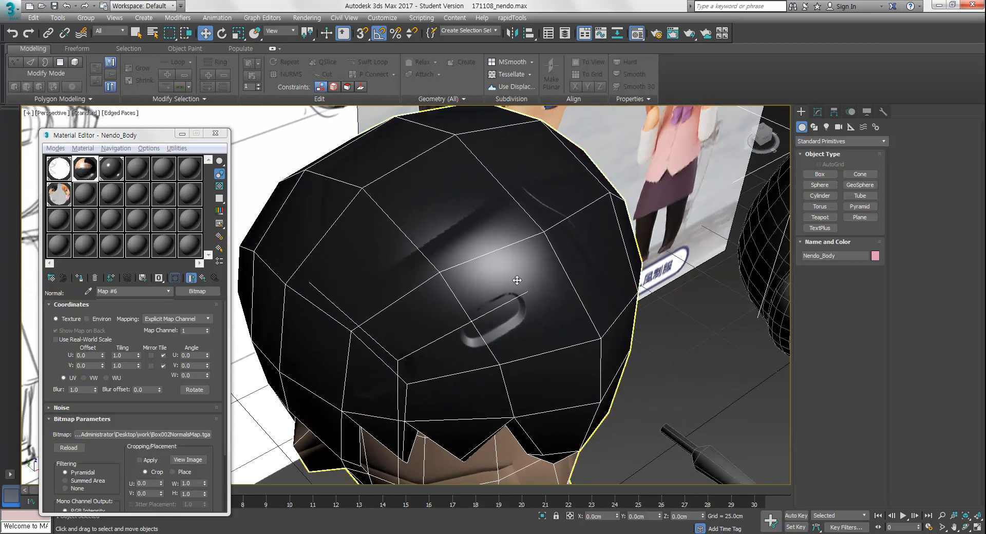
{"action": "middle_click_drag", "start_coordinate": [511, 343], "coordinate": [443, 271], "text": "alt"}
{"action": "scroll", "coordinate": [453, 266], "scroll_direction": "down", "scroll_amount": 2}
{"action": "scroll", "coordinate": [475, 298], "scroll_direction": "down", "scroll_amount": 2}
{"action": "scroll", "coordinate": [444, 267], "scroll_direction": "up", "scroll_amount": 2}
Set the normal bitmap's U and V tiling to 3.0
{"action": "left_click_drag", "start_coordinate": [129, 355], "coordinate": [71, 349]}
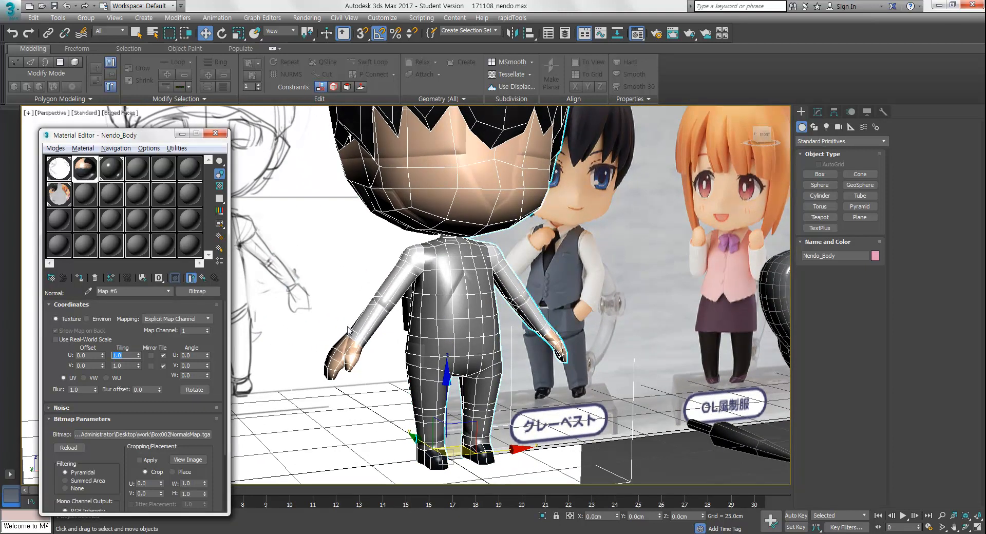
{"action": "key", "text": "Tab"}
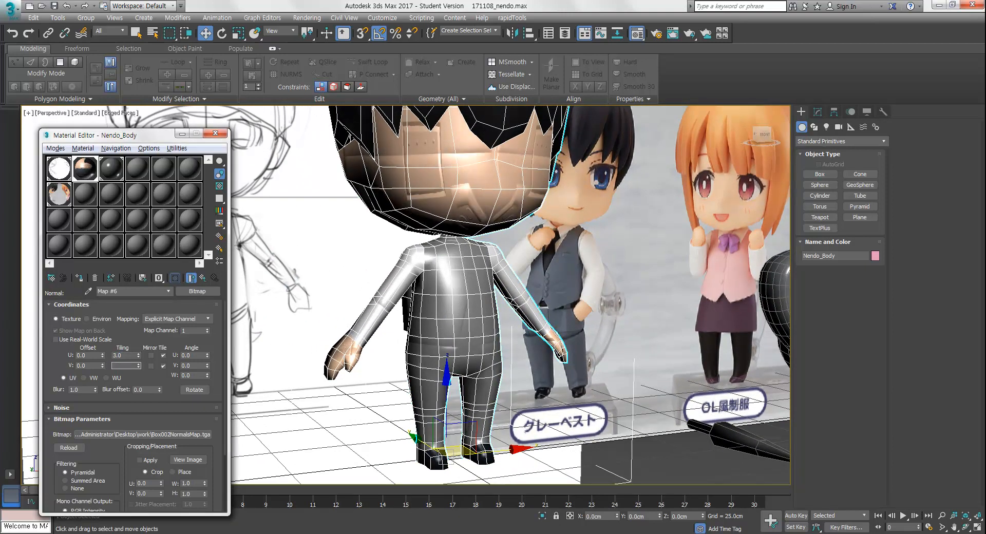
{"action": "key", "text": "Return"}
Examine the tiled normal map relief on the character's head, face and torso from several angles
{"action": "scroll", "coordinate": [485, 204], "scroll_direction": "up", "scroll_amount": 3}
{"action": "middle_click_drag", "start_coordinate": [485, 204], "coordinate": [519, 249], "text": "alt"}
{"action": "scroll", "coordinate": [520, 251], "scroll_direction": "up", "scroll_amount": 5}
{"action": "scroll", "coordinate": [520, 251], "scroll_direction": "down", "scroll_amount": 5}
{"action": "middle_click_drag", "start_coordinate": [513, 315], "coordinate": [462, 199], "text": "alt"}
{"action": "scroll", "coordinate": [461, 199], "scroll_direction": "down", "scroll_amount": 4}
{"action": "middle_click_drag", "start_coordinate": [447, 277], "coordinate": [502, 262], "text": "alt"}
{"action": "scroll", "coordinate": [488, 270], "scroll_direction": "down", "scroll_amount": 1}
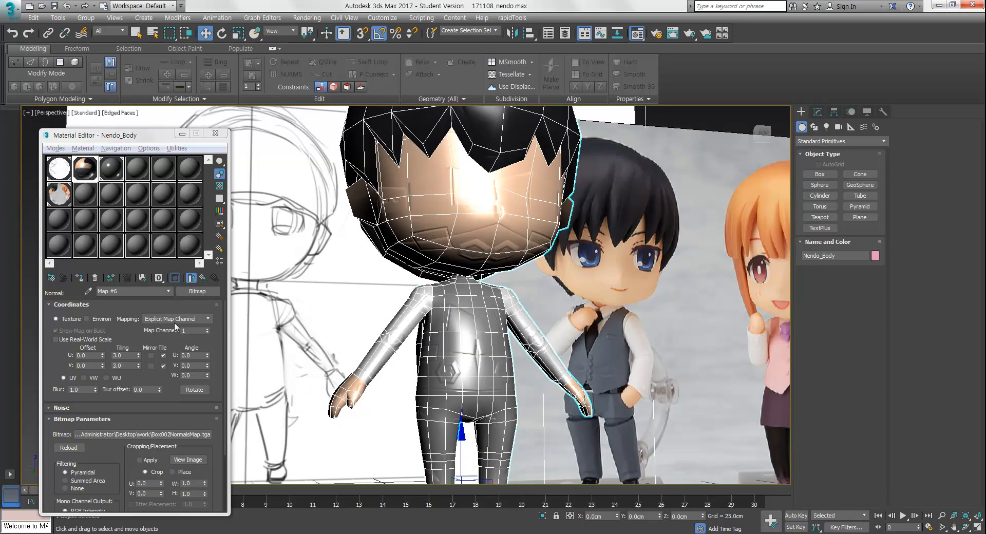
Return to the Nendo_Body material's map slots, disable the Bump map and clear its Normal Bump map
{"action": "left_click", "coordinate": [202, 277]}
{"action": "left_click", "coordinate": [202, 277]}
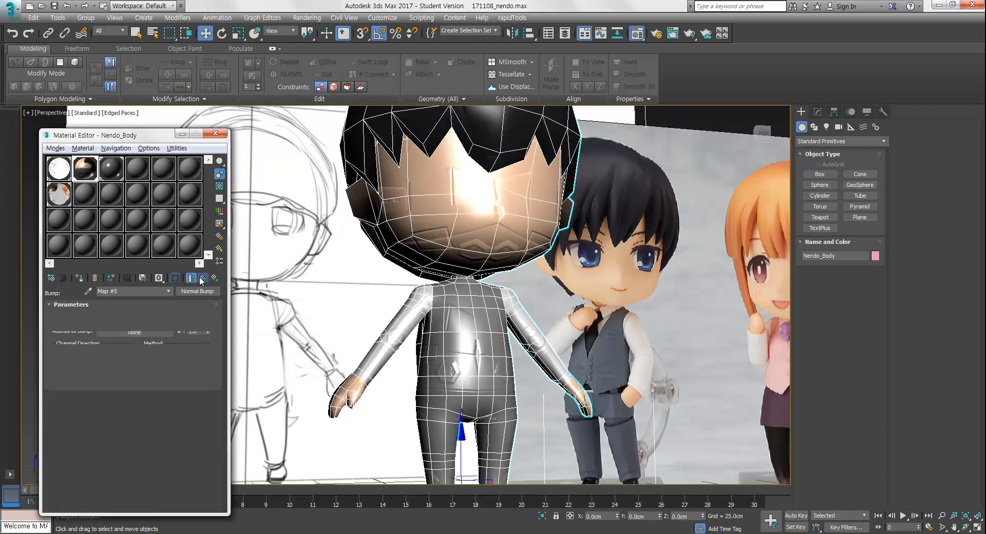
{"action": "scroll", "coordinate": [152, 463], "scroll_direction": "down", "scroll_amount": 2}
{"action": "scroll", "coordinate": [152, 453], "scroll_direction": "down", "scroll_amount": 3}
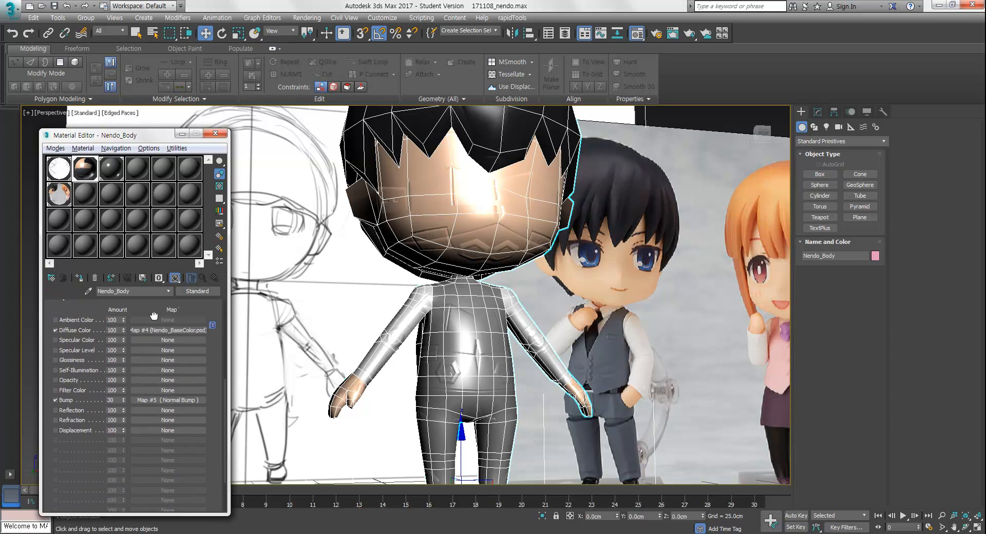
{"action": "left_click", "coordinate": [55, 435]}
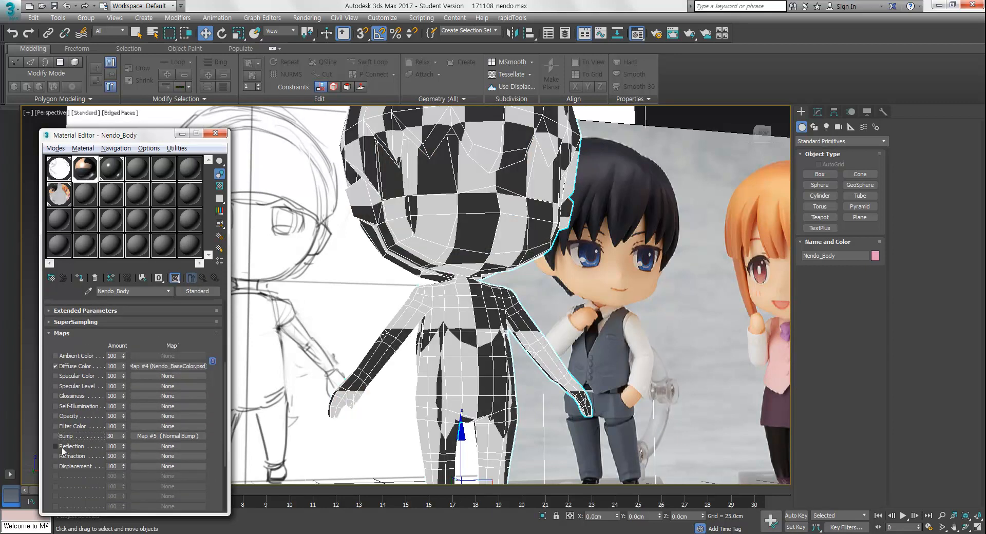
{"action": "left_click_drag", "start_coordinate": [186, 437], "coordinate": [184, 436]}
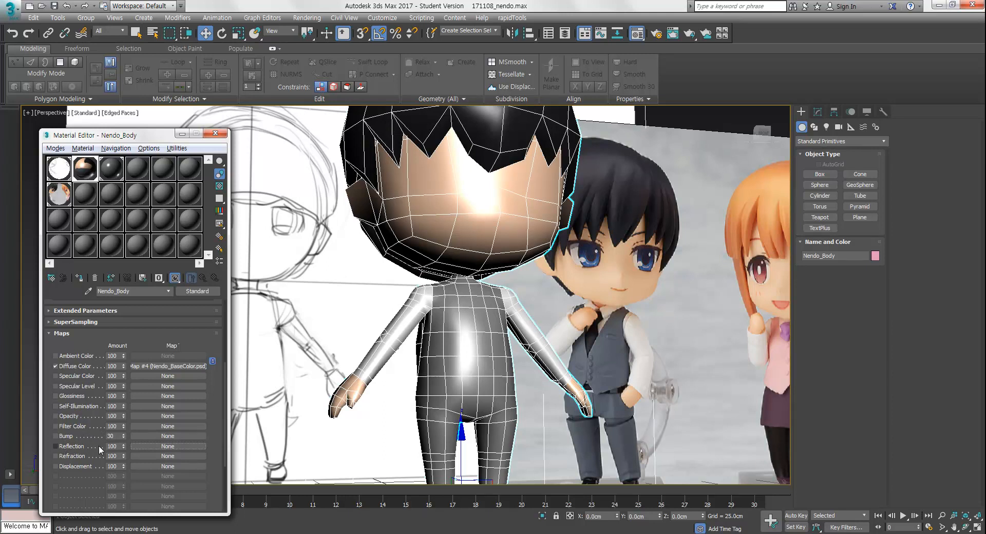
Enable the Nendo_Body material's Reflection map and assign a Bitmap to it without choosing an image file
{"action": "middle_click_drag", "start_coordinate": [469, 345], "coordinate": [518, 370], "text": "alt"}
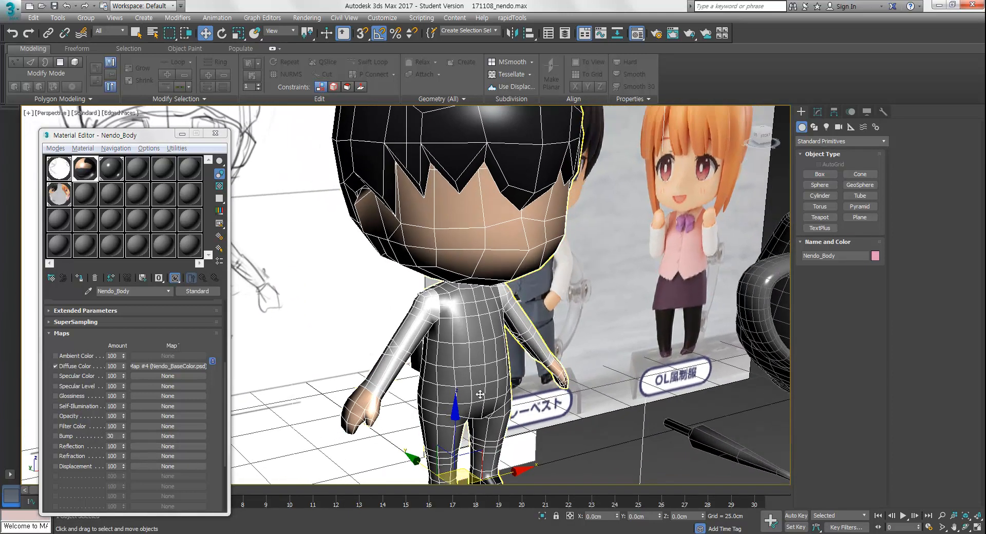
{"action": "scroll", "coordinate": [469, 345], "scroll_direction": "down", "scroll_amount": 2}
{"action": "middle_click_drag", "start_coordinate": [469, 345], "coordinate": [461, 359]}
{"action": "scroll", "coordinate": [461, 359], "scroll_direction": "up", "scroll_amount": 1}
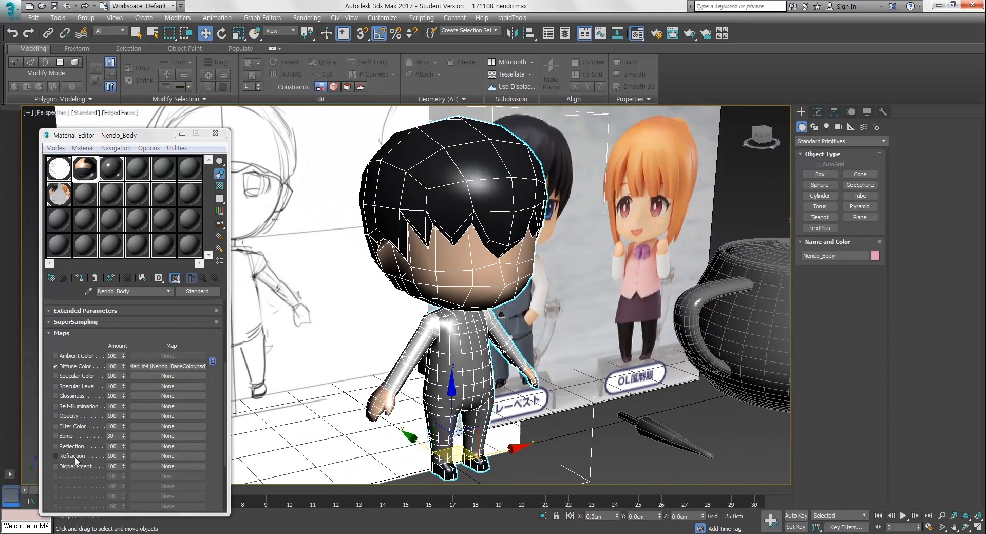
{"action": "left_click", "coordinate": [69, 446]}
{"action": "left_click", "coordinate": [169, 446]}
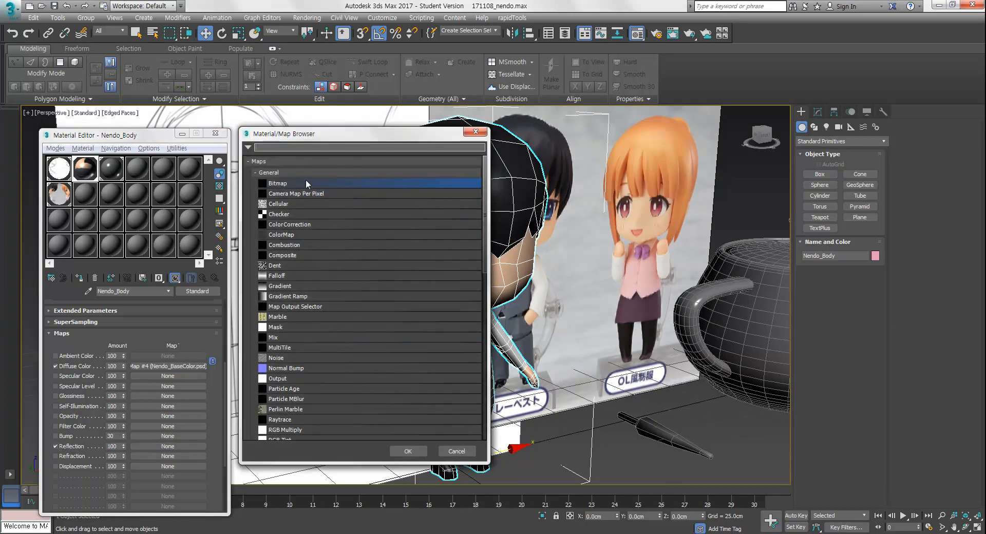
{"action": "double_click", "coordinate": [306, 183]}
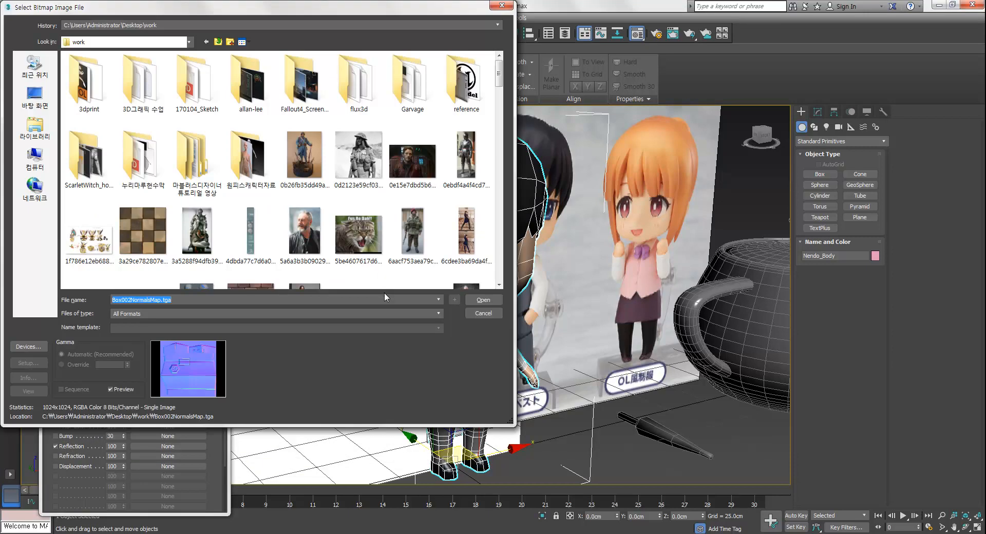
{"action": "left_click", "coordinate": [483, 313]}
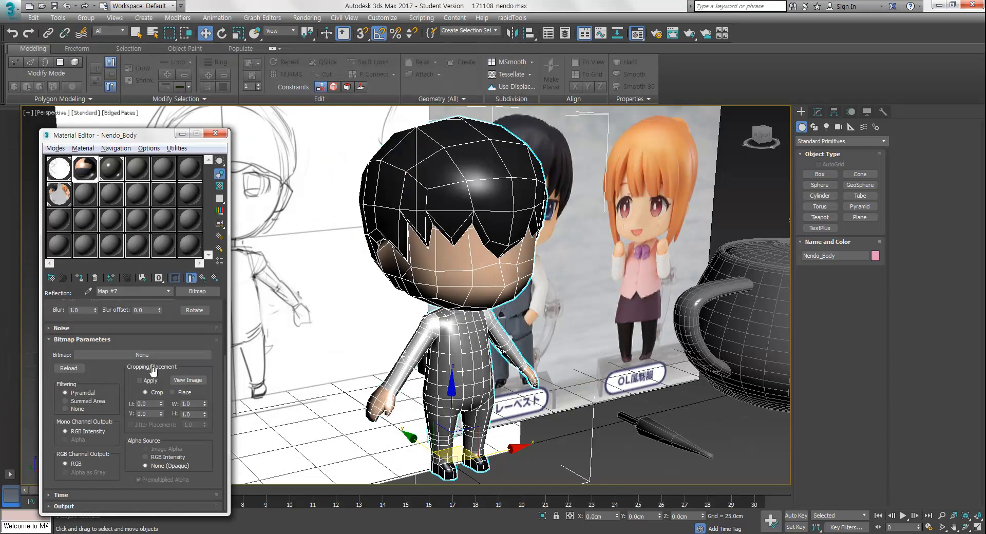
Change the Nendo_Body material's Reflection map type from Bitmap to Reflect/Refract
{"action": "left_click", "coordinate": [203, 278]}
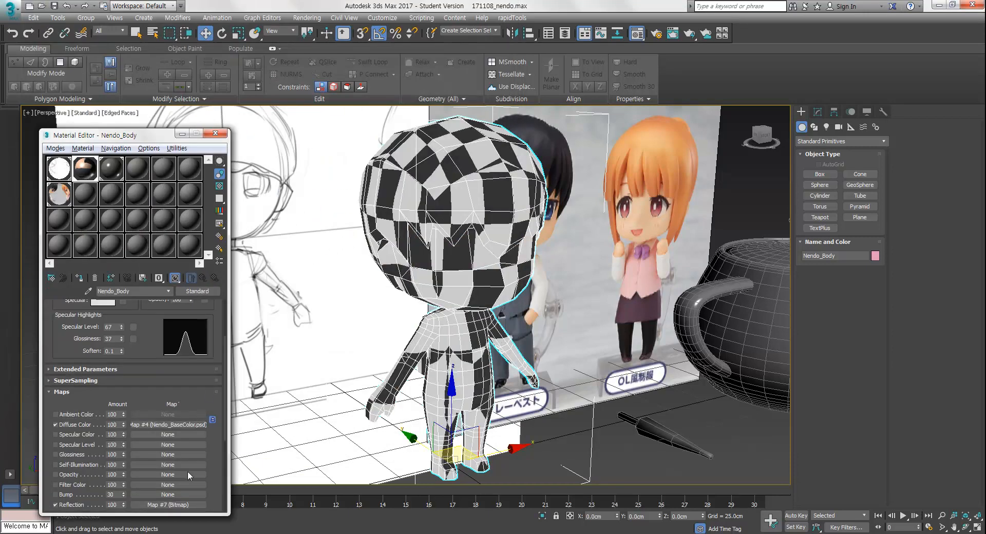
{"action": "left_click", "coordinate": [190, 503]}
{"action": "left_click", "coordinate": [208, 291]}
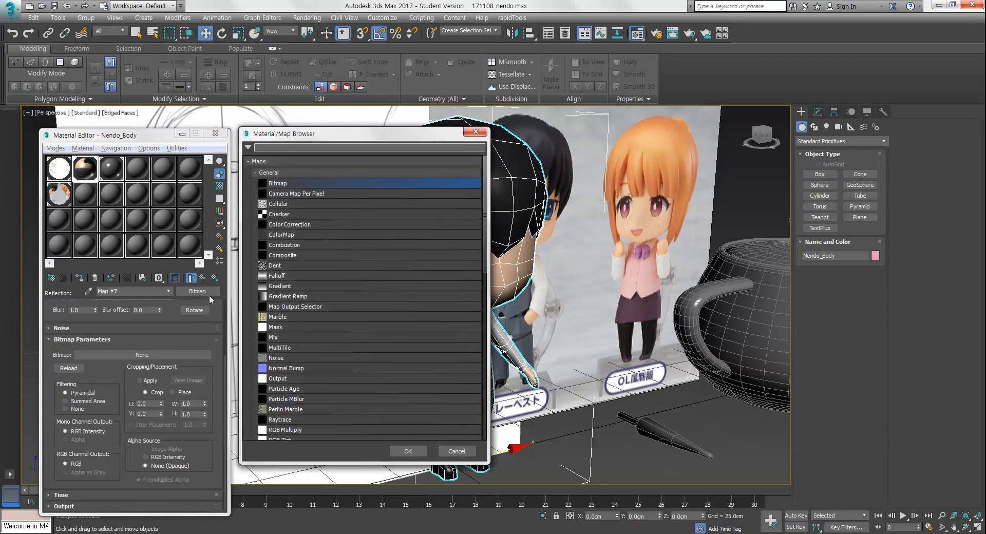
{"action": "scroll", "coordinate": [377, 384], "scroll_direction": "down", "scroll_amount": 1}
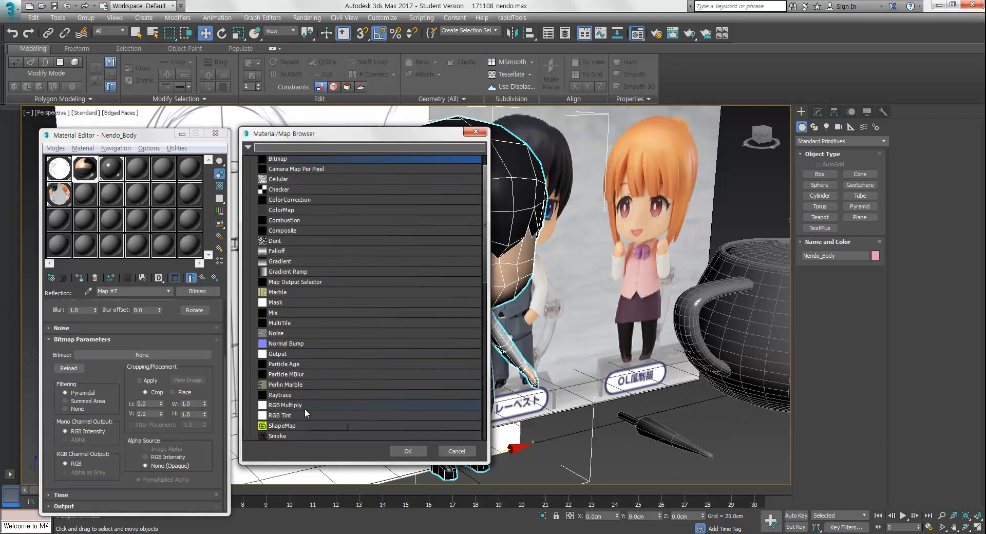
{"action": "scroll", "coordinate": [304, 407], "scroll_direction": "down", "scroll_amount": 1}
{"action": "scroll", "coordinate": [304, 407], "scroll_direction": "down", "scroll_amount": 1}
{"action": "scroll", "coordinate": [304, 404], "scroll_direction": "down", "scroll_amount": 5}
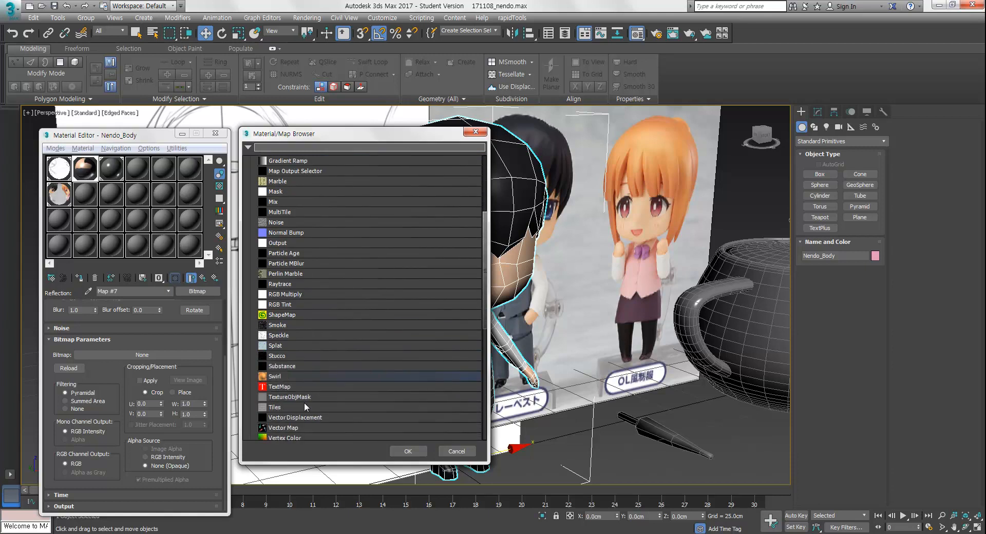
{"action": "scroll", "coordinate": [324, 372], "scroll_direction": "down", "scroll_amount": 4}
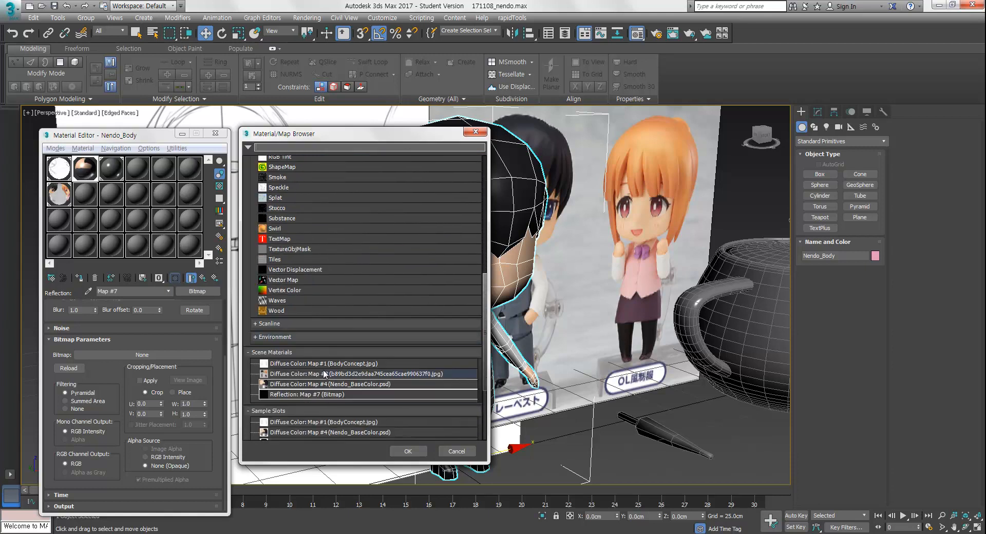
{"action": "left_click", "coordinate": [297, 263]}
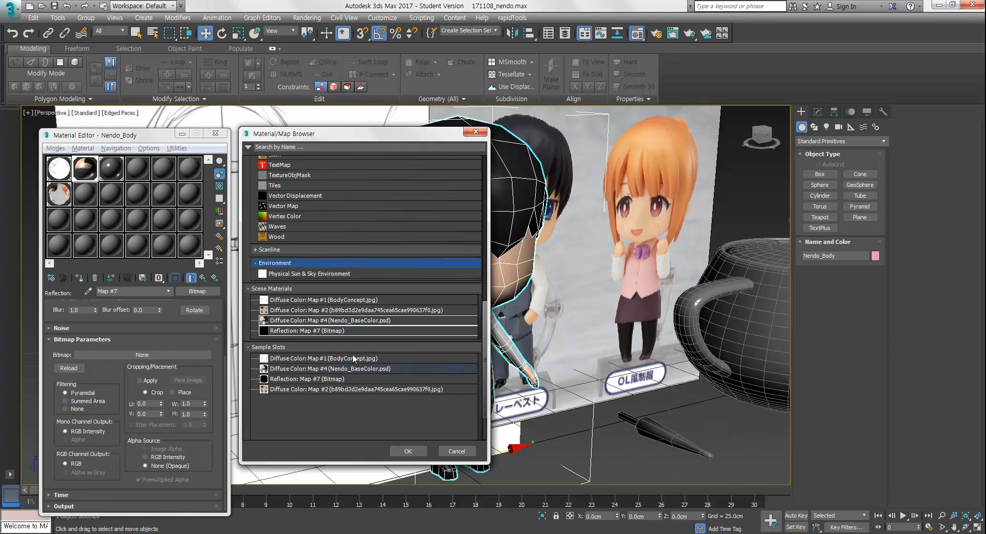
{"action": "left_click", "coordinate": [285, 250]}
{"action": "scroll", "coordinate": [356, 384], "scroll_direction": "up", "scroll_amount": 2}
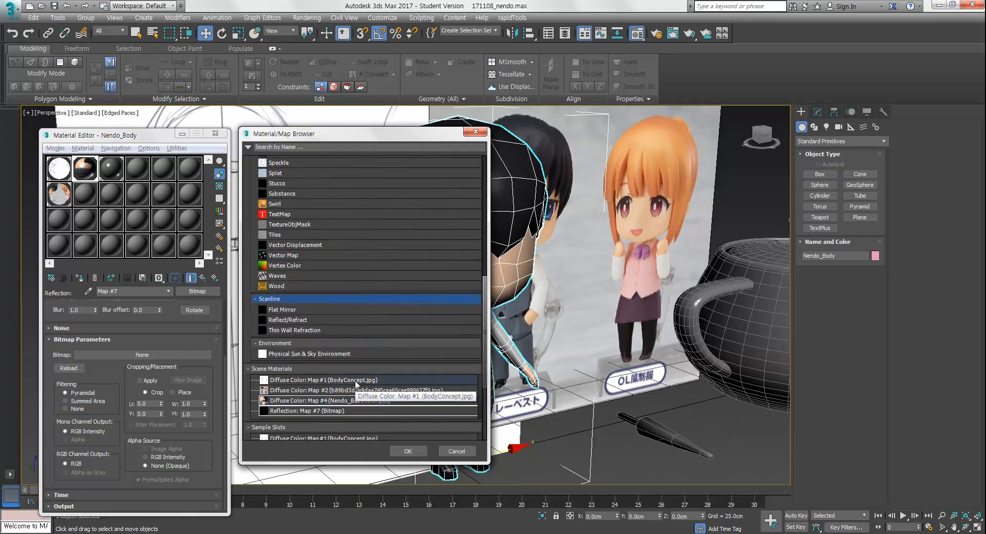
{"action": "scroll", "coordinate": [356, 382], "scroll_direction": "up", "scroll_amount": 1}
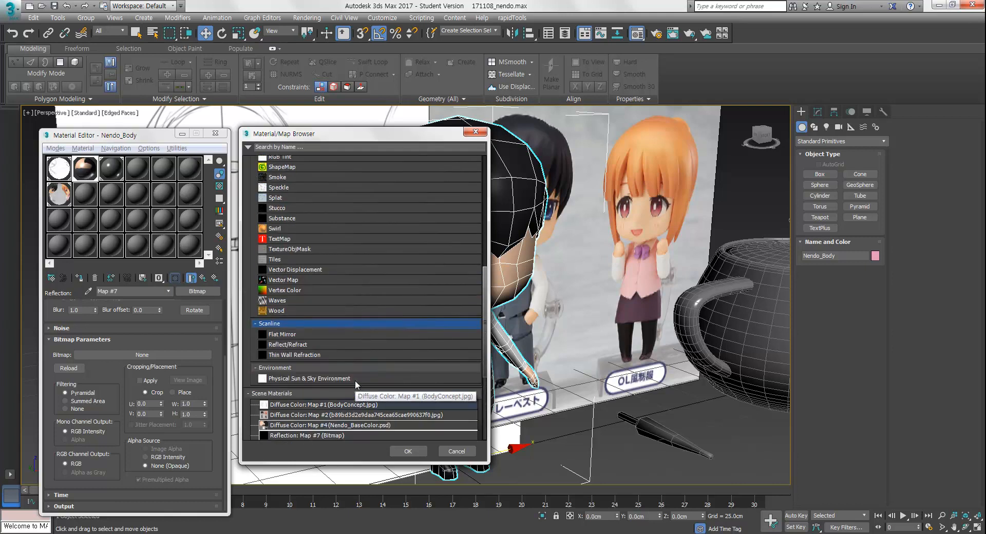
{"action": "left_click", "coordinate": [310, 344]}
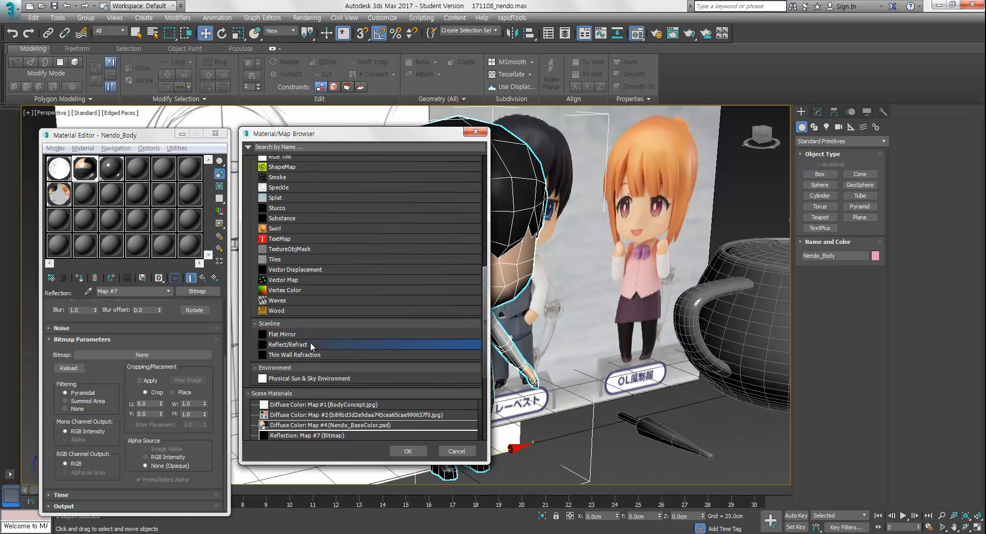
{"action": "left_click", "coordinate": [408, 451]}
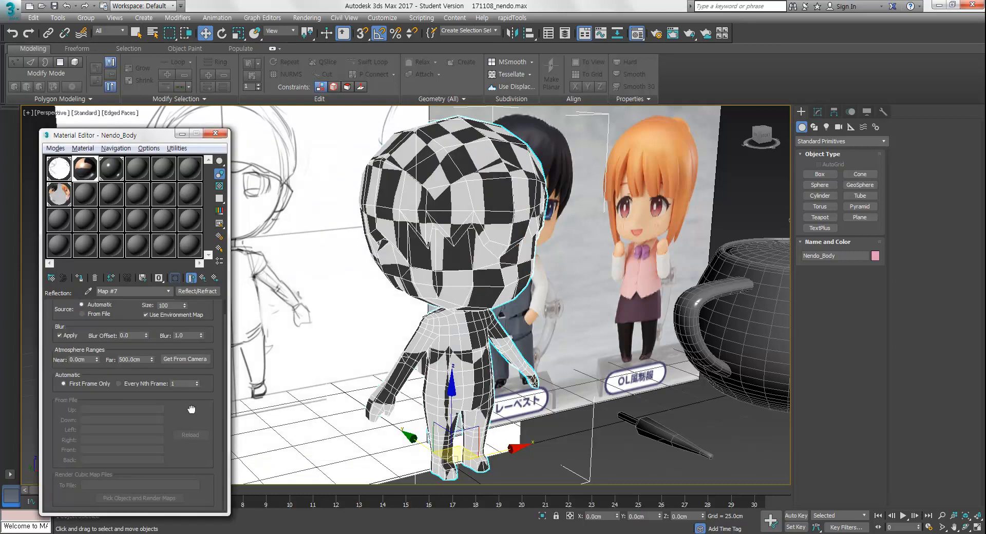
Return to the Nendo_Body material's map slots and clear the Reflect/Refract map from Reflection, leaving only the Diffuse Color map
{"action": "scroll", "coordinate": [204, 331], "scroll_direction": "up", "scroll_amount": 1}
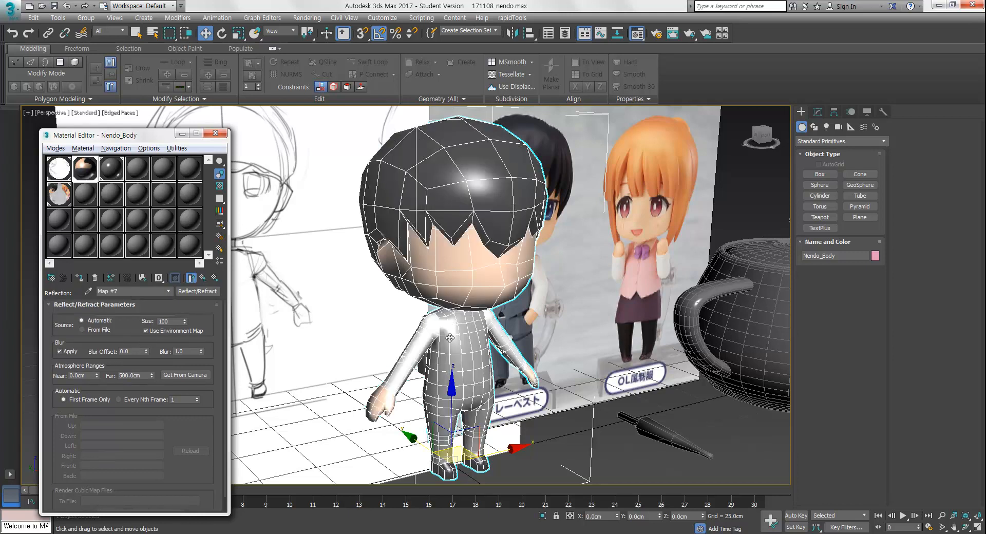
{"action": "middle_click_drag", "start_coordinate": [451, 312], "coordinate": [468, 351], "text": "alt"}
{"action": "left_click_drag", "start_coordinate": [179, 418], "coordinate": [181, 437]}
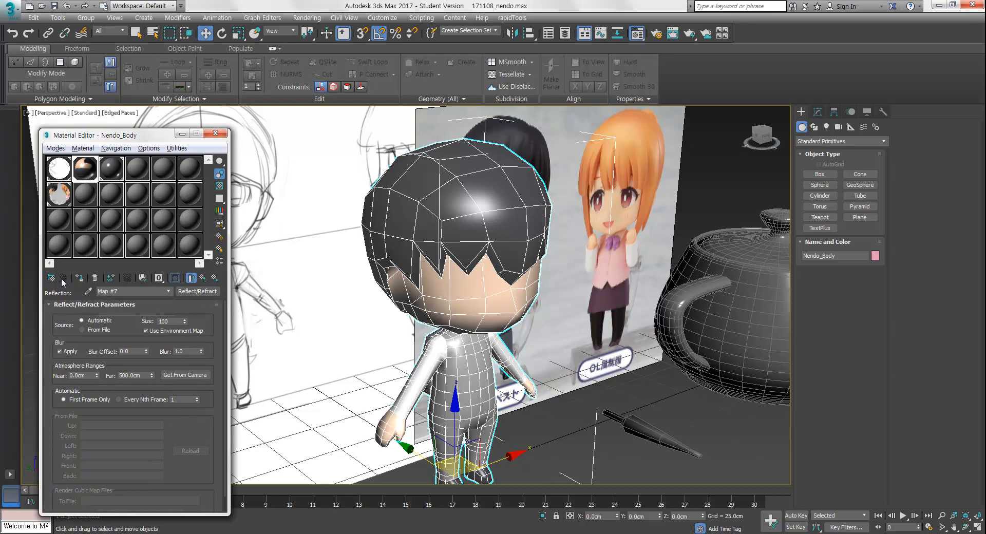
{"action": "left_click", "coordinate": [204, 279]}
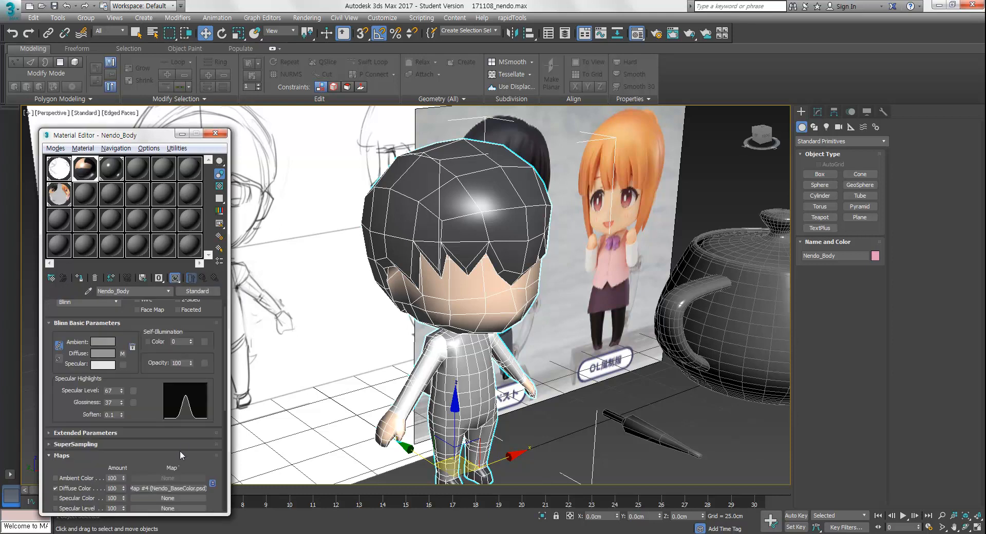
{"action": "scroll", "coordinate": [205, 308], "scroll_direction": "down", "scroll_amount": 5}
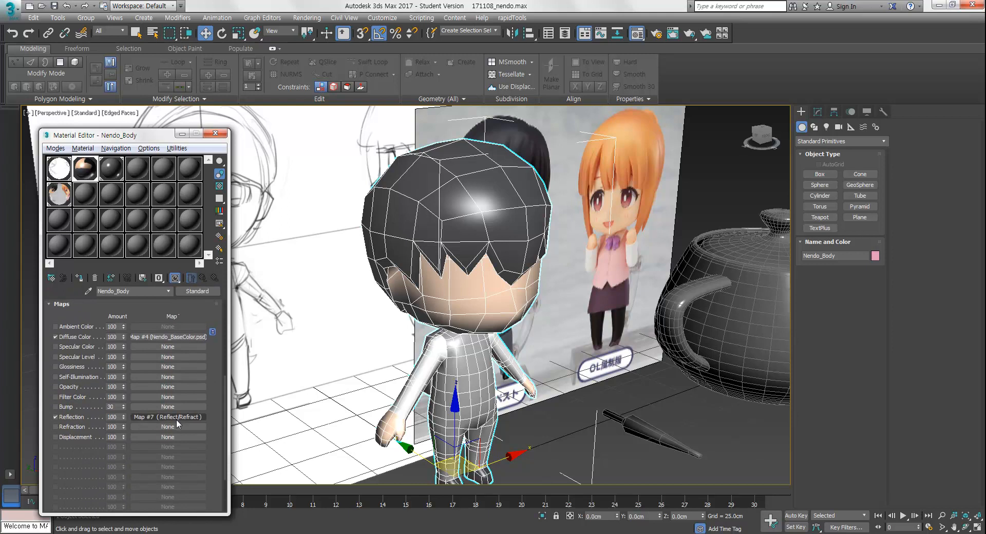
{"action": "left_click_drag", "start_coordinate": [177, 426], "coordinate": [178, 416]}
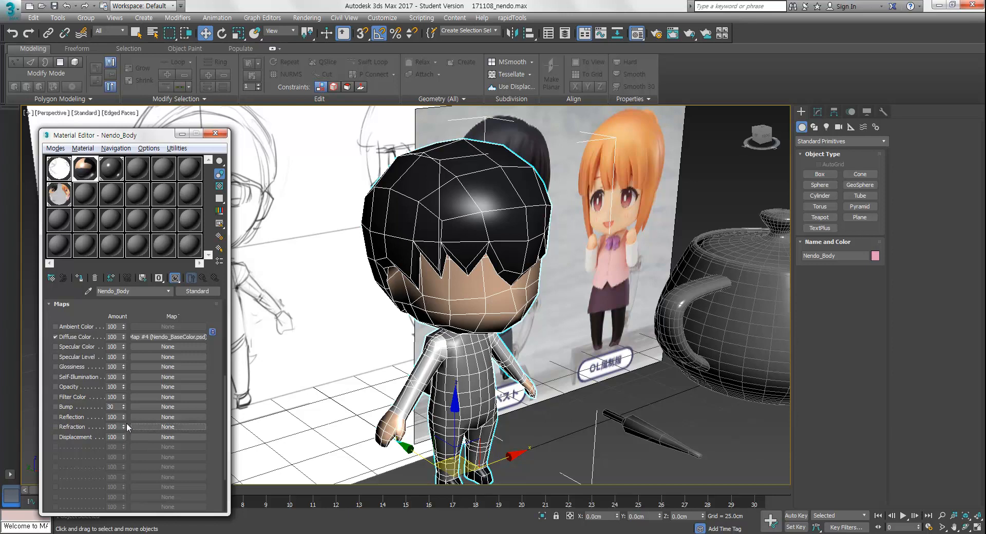
{"action": "middle_click_drag", "start_coordinate": [562, 459], "coordinate": [463, 405]}
{"action": "scroll", "coordinate": [503, 394], "scroll_direction": "up", "scroll_amount": 1}
{"action": "scroll", "coordinate": [482, 410], "scroll_direction": "down", "scroll_amount": 1}
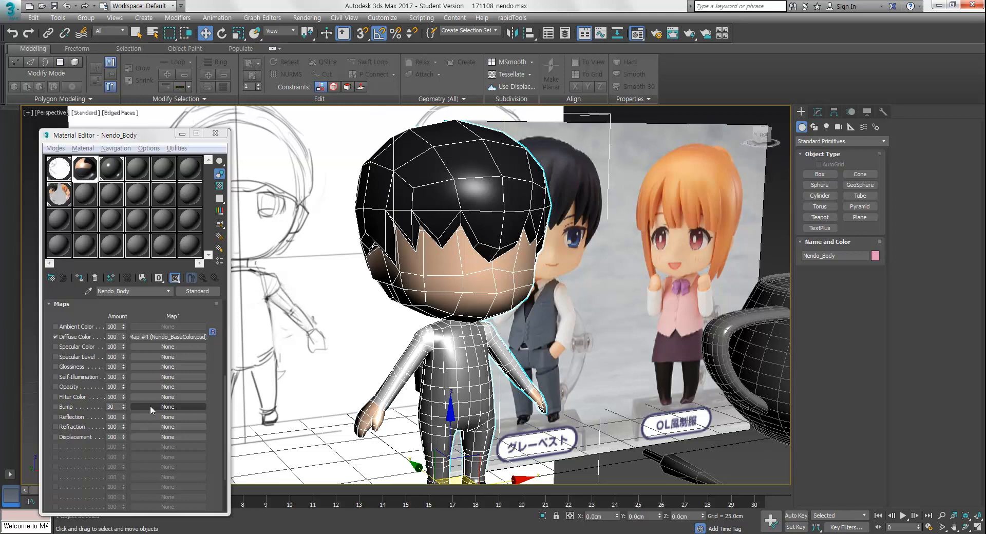
Open the Windows Calculator, multiply 1024 by 1024, and close it
{"action": "left_click", "coordinate": [10, 533]}
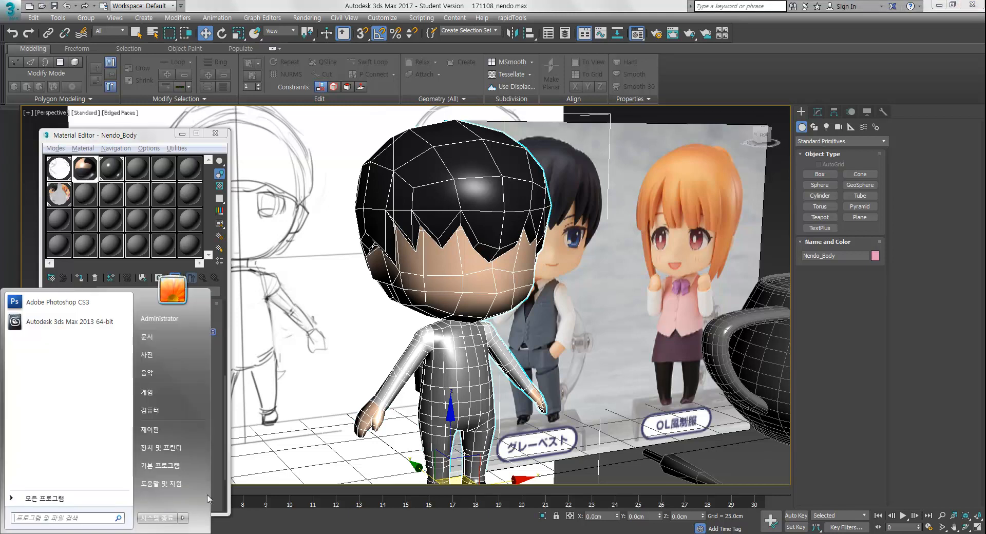
{"action": "type", "text": "calc"}
{"action": "key", "text": "Return"}
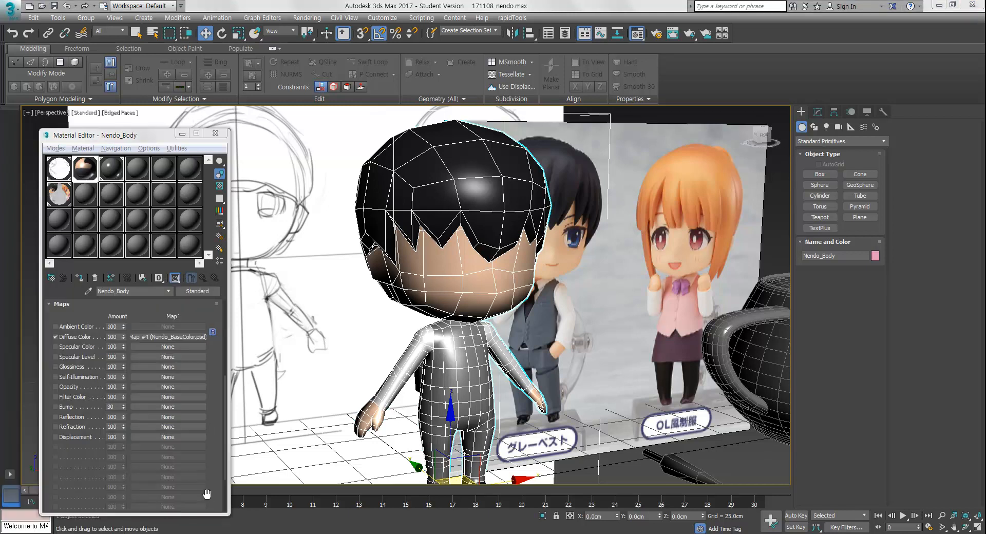
{"action": "type", "text": "1024 * 1024"}
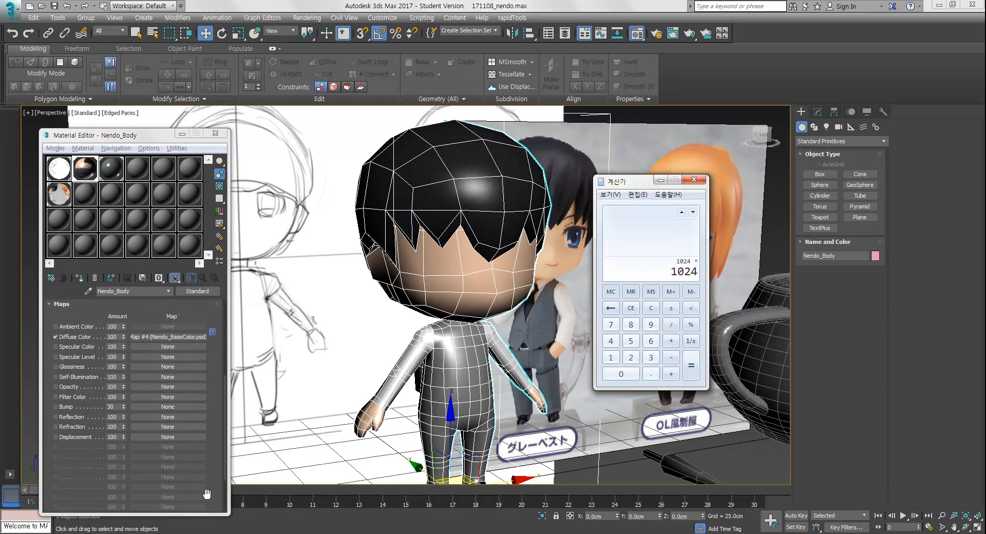
{"action": "key", "text": "Return"}
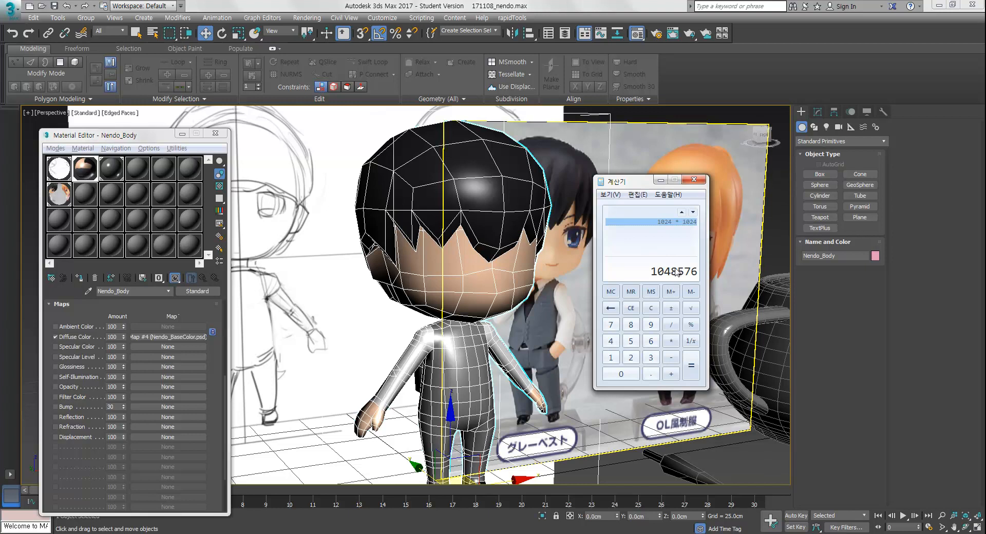
{"action": "left_click", "coordinate": [693, 181]}
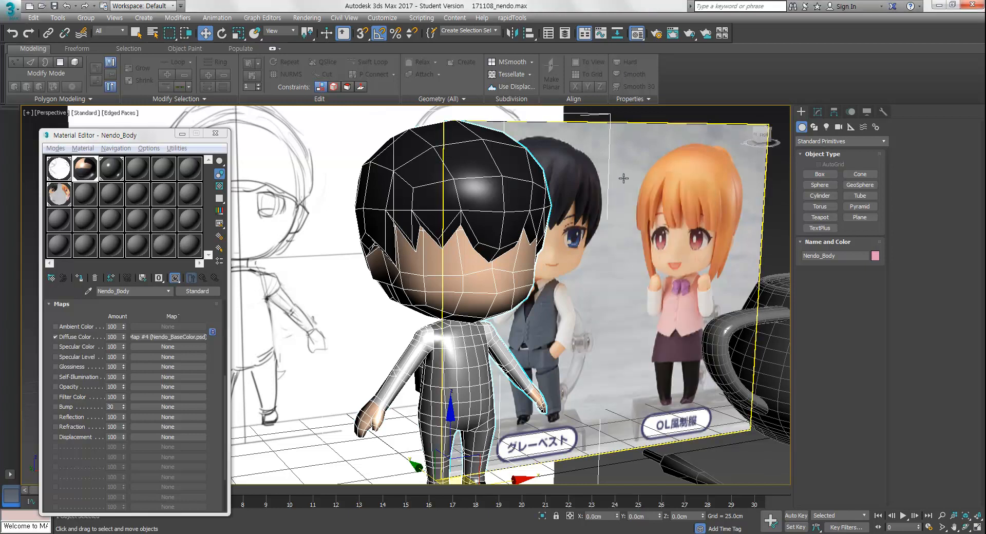
{"action": "scroll", "coordinate": [553, 294], "scroll_direction": "down", "scroll_amount": 5}
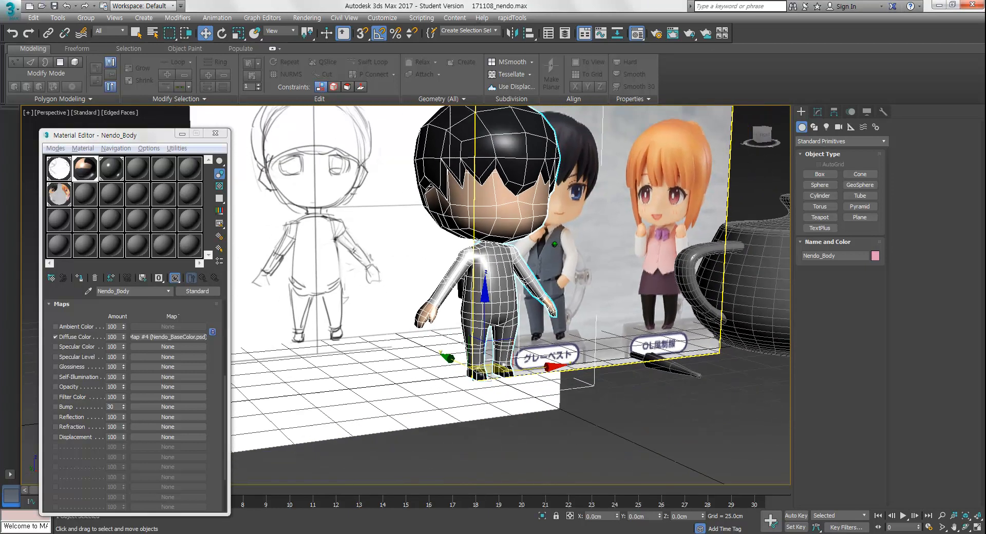
{"action": "middle_click_drag", "start_coordinate": [553, 294], "coordinate": [540, 344], "text": "alt"}
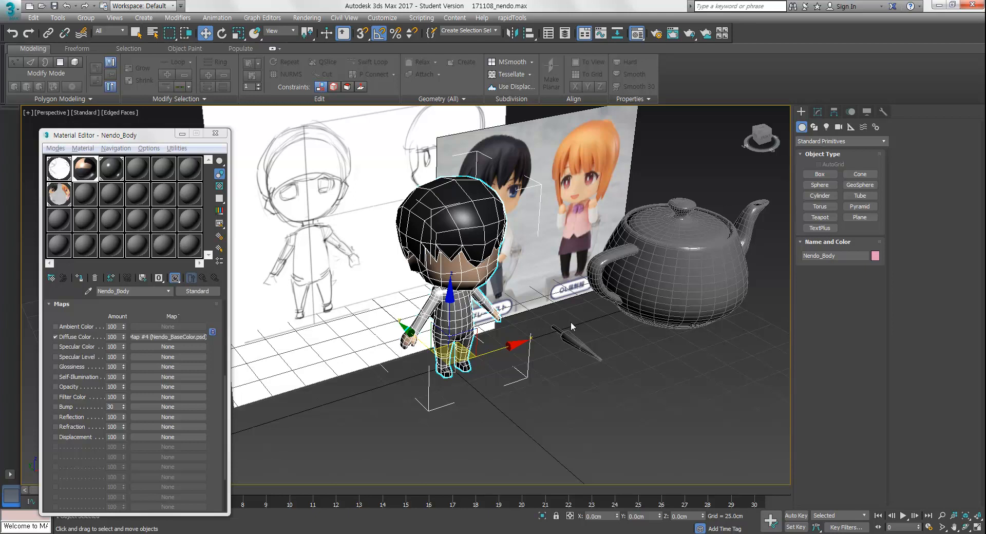
{"action": "middle_click_drag", "start_coordinate": [540, 352], "coordinate": [504, 410], "text": "alt"}
{"action": "scroll", "coordinate": [524, 427], "scroll_direction": "down", "scroll_amount": 3}
{"action": "scroll", "coordinate": [504, 409], "scroll_direction": "up", "scroll_amount": 2}
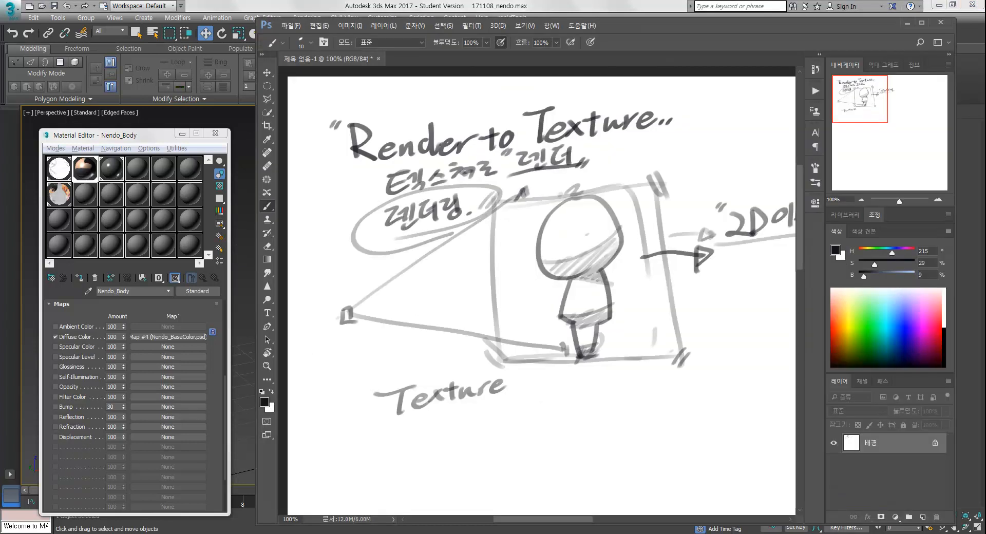
Switch to Photoshop and sketch a floor outline in perspective with corner tick marks on the blank canvas below the word "Texture"
{"action": "key", "text": "alt+Tab"}
{"action": "left_click_drag", "start_coordinate": [512, 440], "coordinate": [495, 231]}
{"action": "mouse_move", "coordinate": [519, 324]}
{"action": "left_mouse_down"}
{"action": "mouse_move", "coordinate": [568, 262]}
{"action": "mouse_move", "coordinate": [533, 211]}
{"action": "left_mouse_up"}
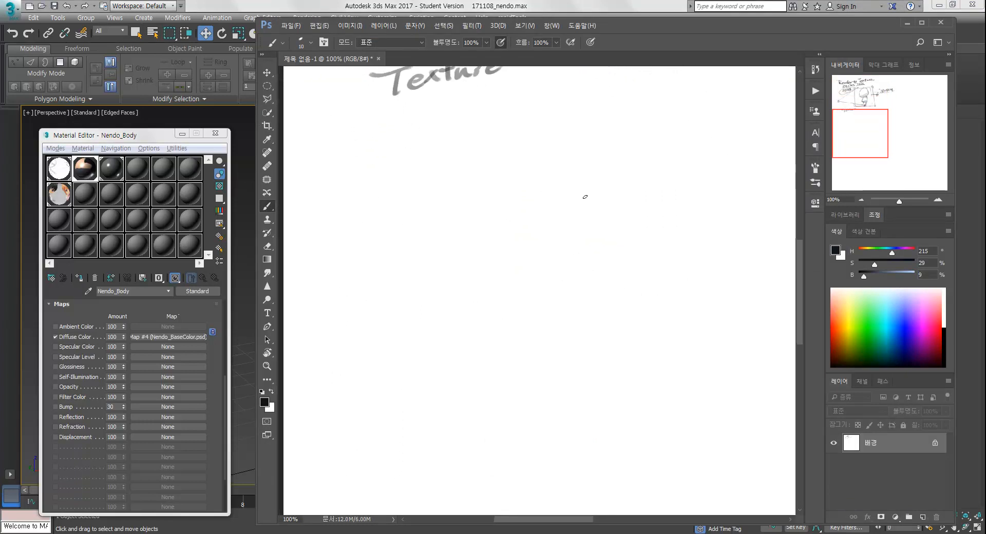
{"action": "mouse_move", "coordinate": [420, 179]}
{"action": "left_mouse_down"}
{"action": "mouse_move", "coordinate": [624, 177]}
{"action": "mouse_move", "coordinate": [768, 396]}
{"action": "left_mouse_up"}
{"action": "left_click_drag", "start_coordinate": [430, 171], "coordinate": [284, 295]}
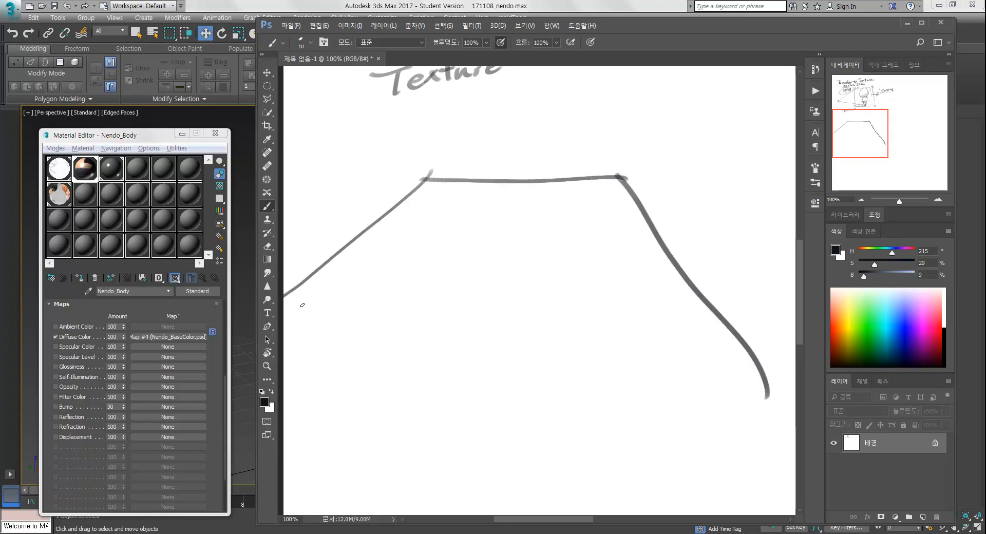
{"action": "left_click_drag", "start_coordinate": [297, 337], "coordinate": [748, 348]}
{"action": "left_click_drag", "start_coordinate": [765, 334], "coordinate": [753, 350]}
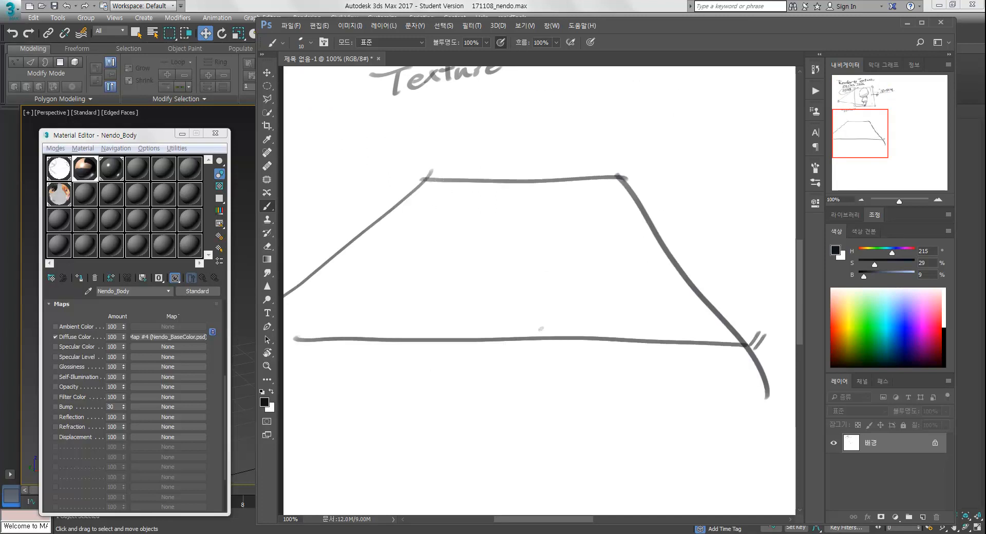
{"action": "left_click_drag", "start_coordinate": [282, 321], "coordinate": [290, 339]}
{"action": "left_click_drag", "start_coordinate": [622, 168], "coordinate": [619, 178]}
{"action": "left_click_drag", "start_coordinate": [628, 166], "coordinate": [623, 178]}
{"action": "left_click_drag", "start_coordinate": [426, 169], "coordinate": [422, 181]}
{"action": "left_click_drag", "start_coordinate": [429, 169], "coordinate": [425, 182]}
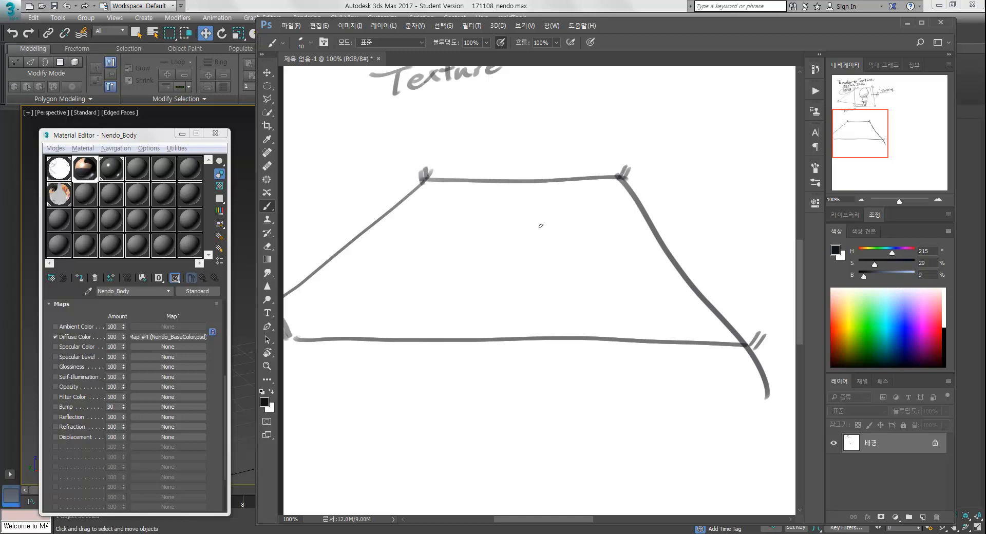
Sketch a back wall with a middle divider above the floor outline, plus two ceiling lines running outward from its upper corners
{"action": "left_click_drag", "start_coordinate": [516, 96], "coordinate": [515, 189]}
{"action": "left_click_drag", "start_coordinate": [616, 96], "coordinate": [615, 178]}
{"action": "left_click_drag", "start_coordinate": [425, 103], "coordinate": [425, 124]}
{"action": "mouse_move", "coordinate": [427, 185]}
{"action": "left_mouse_down"}
{"action": "mouse_move", "coordinate": [425, 125]}
{"action": "mouse_move", "coordinate": [461, 105]}
{"action": "mouse_move", "coordinate": [636, 89]}
{"action": "mouse_move", "coordinate": [679, 66]}
{"action": "left_mouse_up"}
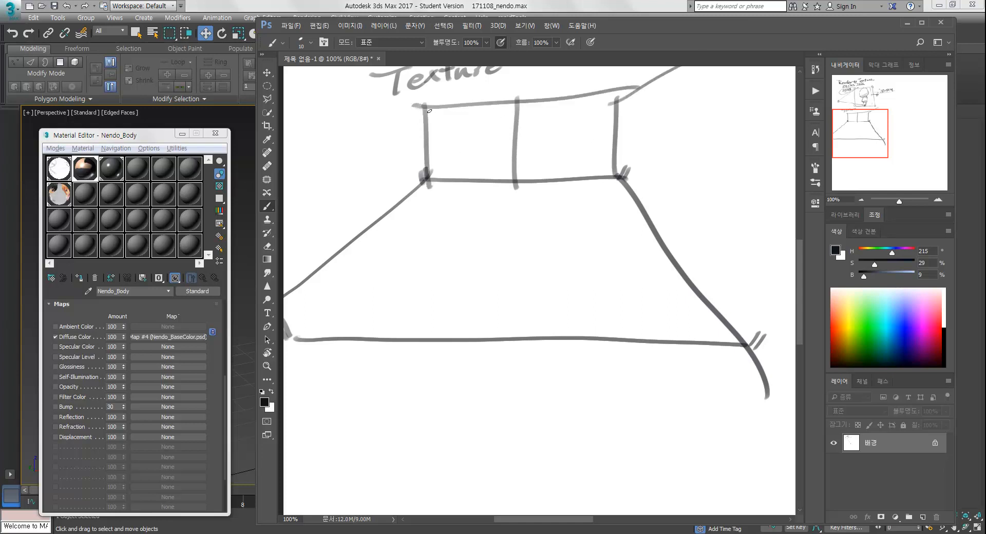
{"action": "left_click_drag", "start_coordinate": [427, 109], "coordinate": [318, 67]}
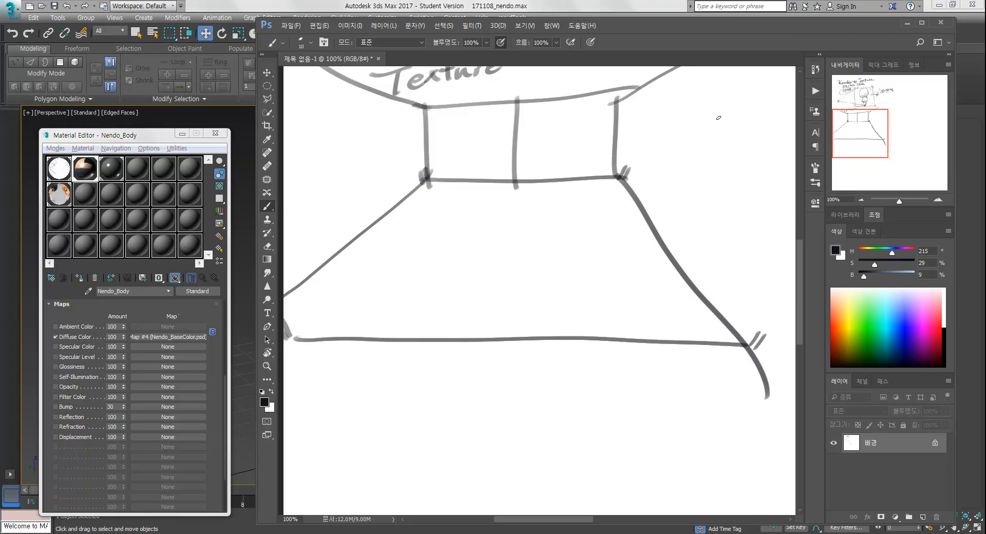
Handwrite and underline the note "60fp" beside the room sketch
{"action": "mouse_move", "coordinate": [699, 101]}
{"action": "left_mouse_down"}
{"action": "mouse_move", "coordinate": [688, 119]}
{"action": "mouse_move", "coordinate": [694, 114]}
{"action": "left_mouse_up"}
{"action": "mouse_move", "coordinate": [711, 104]}
{"action": "left_mouse_down"}
{"action": "mouse_move", "coordinate": [704, 118]}
{"action": "mouse_move", "coordinate": [714, 103]}
{"action": "mouse_move", "coordinate": [731, 123]}
{"action": "left_mouse_up"}
{"action": "mouse_move", "coordinate": [724, 114]}
{"action": "left_mouse_down"}
{"action": "mouse_move", "coordinate": [740, 112]}
{"action": "mouse_move", "coordinate": [739, 138]}
{"action": "mouse_move", "coordinate": [740, 121]}
{"action": "mouse_move", "coordinate": [753, 119]}
{"action": "left_mouse_up"}
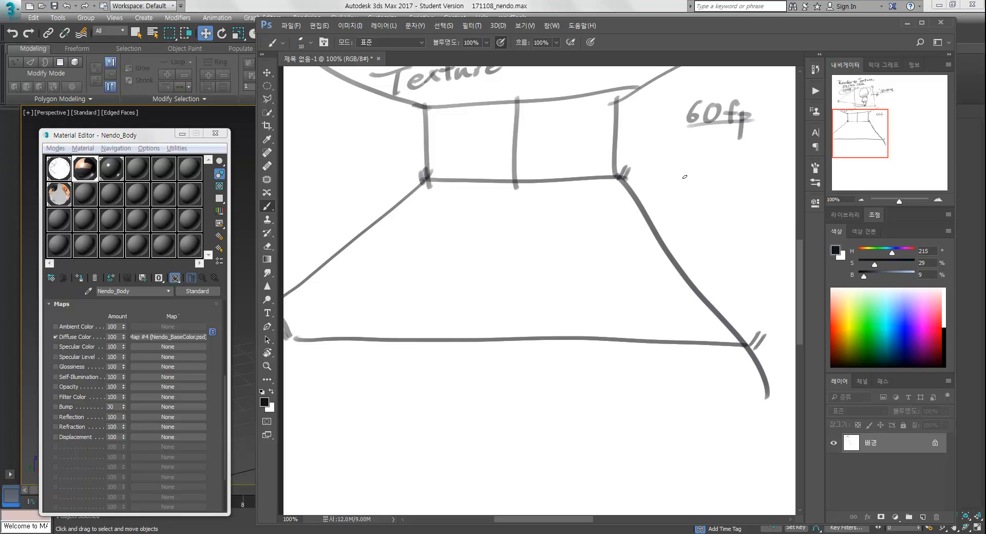
Handwrite and underline the note "200만개.." below the "60fp" note
{"action": "left_click_drag", "start_coordinate": [678, 151], "coordinate": [745, 160]}
{"action": "left_click_drag", "start_coordinate": [741, 151], "coordinate": [749, 159]}
{"action": "mouse_move", "coordinate": [755, 146]}
{"action": "left_mouse_down"}
{"action": "mouse_move", "coordinate": [754, 157]}
{"action": "mouse_move", "coordinate": [760, 152]}
{"action": "left_mouse_up"}
{"action": "left_click_drag", "start_coordinate": [763, 144], "coordinate": [766, 161]}
{"action": "left_click_drag", "start_coordinate": [772, 156], "coordinate": [771, 161]}
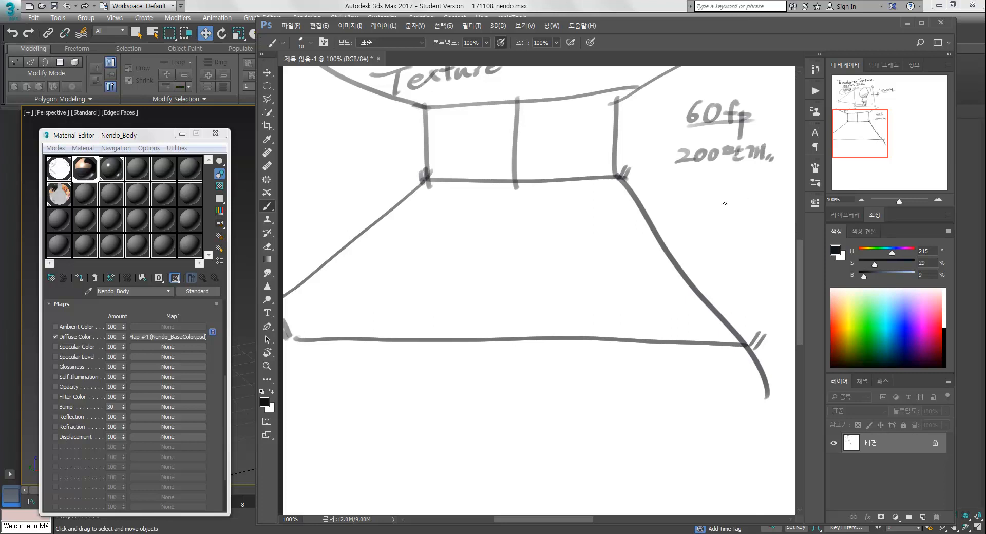
{"action": "left_click_drag", "start_coordinate": [656, 173], "coordinate": [770, 162]}
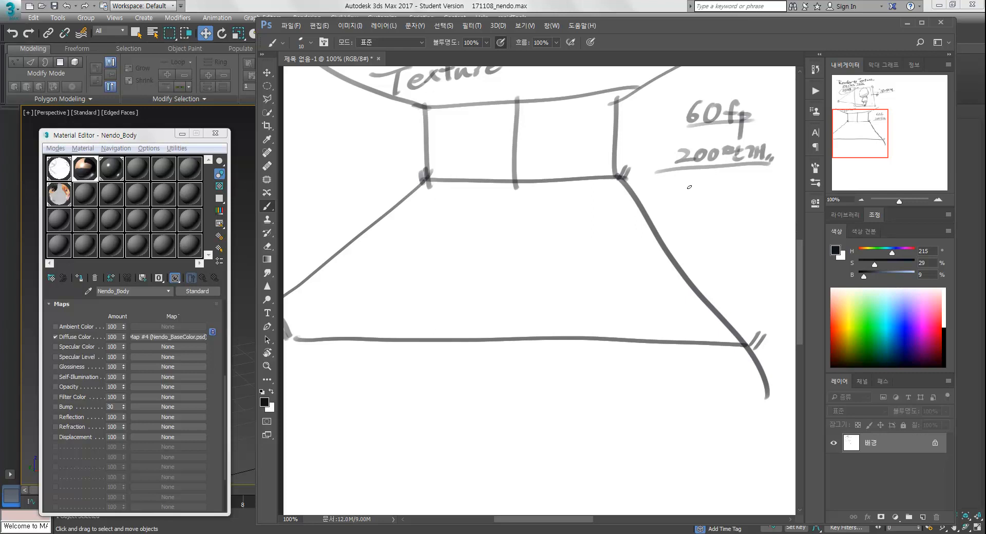
Handwrite the note "지포스.." below "200만개..", undoing and redoing the faulty first strokes
{"action": "mouse_move", "coordinate": [692, 179]}
{"action": "left_mouse_down"}
{"action": "mouse_move", "coordinate": [697, 198]}
{"action": "mouse_move", "coordinate": [688, 197]}
{"action": "mouse_move", "coordinate": [704, 195]}
{"action": "left_mouse_up"}
{"action": "key", "text": "ctrl+z"}
{"action": "key", "text": "ctrl+alt+z"}
{"action": "mouse_move", "coordinate": [706, 180]}
{"action": "left_mouse_down"}
{"action": "mouse_move", "coordinate": [706, 199]}
{"action": "mouse_move", "coordinate": [723, 180]}
{"action": "left_mouse_up"}
{"action": "left_click_drag", "start_coordinate": [715, 183], "coordinate": [714, 191]}
{"action": "left_click_drag", "start_coordinate": [722, 182], "coordinate": [724, 190]}
{"action": "left_click_drag", "start_coordinate": [711, 200], "coordinate": [731, 194]}
{"action": "left_click_drag", "start_coordinate": [739, 180], "coordinate": [730, 191]}
{"action": "mouse_move", "coordinate": [738, 184]}
{"action": "left_mouse_down"}
{"action": "mouse_move", "coordinate": [747, 193]}
{"action": "mouse_move", "coordinate": [739, 217]}
{"action": "mouse_move", "coordinate": [741, 203]}
{"action": "left_mouse_up"}
{"action": "left_click_drag", "start_coordinate": [748, 199], "coordinate": [746, 203]}
Circle the handwritten notes "60fp", "200만개.." and "지포스.." one by one
{"action": "left_click_drag", "start_coordinate": [746, 238], "coordinate": [740, 245]}
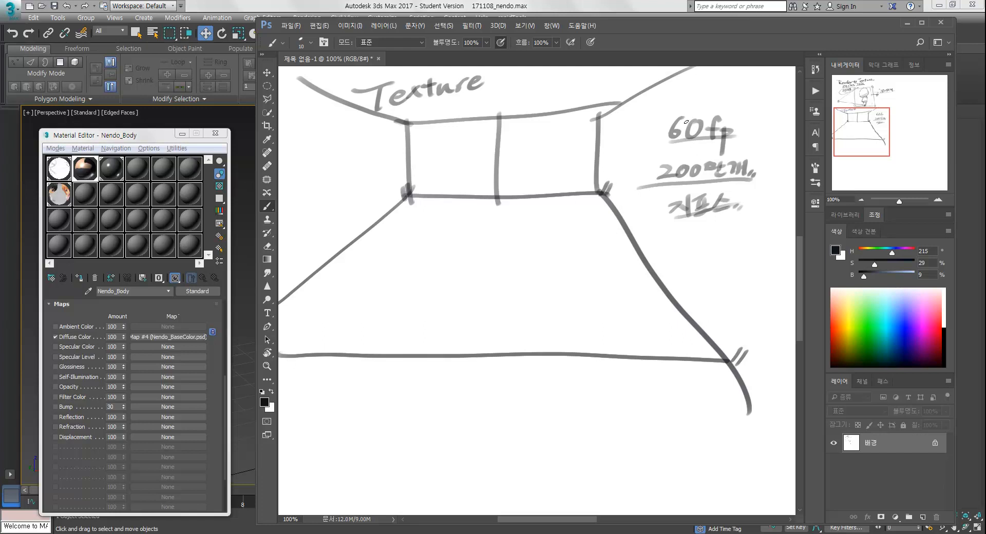
{"action": "left_click_drag", "start_coordinate": [667, 109], "coordinate": [680, 105]}
{"action": "left_click_drag", "start_coordinate": [655, 156], "coordinate": [668, 205]}
{"action": "mouse_move", "coordinate": [728, 115]}
{"action": "left_mouse_down"}
{"action": "mouse_move", "coordinate": [716, 114]}
{"action": "mouse_move", "coordinate": [726, 116]}
{"action": "left_mouse_up"}
{"action": "mouse_move", "coordinate": [740, 158]}
{"action": "left_mouse_down"}
{"action": "mouse_move", "coordinate": [739, 186]}
{"action": "mouse_move", "coordinate": [688, 157]}
{"action": "left_mouse_up"}
{"action": "left_click_drag", "start_coordinate": [728, 198], "coordinate": [711, 217]}
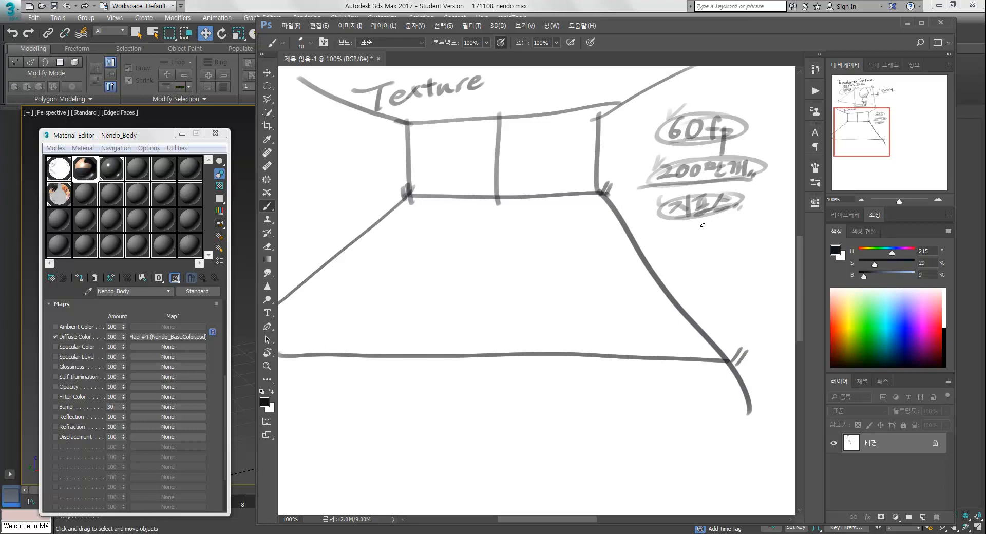
Handwrite the note "GPU.. 970." below the circled "지포스" note
{"action": "mouse_move", "coordinate": [684, 223]}
{"action": "left_mouse_down"}
{"action": "mouse_move", "coordinate": [684, 236]}
{"action": "mouse_move", "coordinate": [696, 240]}
{"action": "mouse_move", "coordinate": [717, 219]}
{"action": "left_mouse_up"}
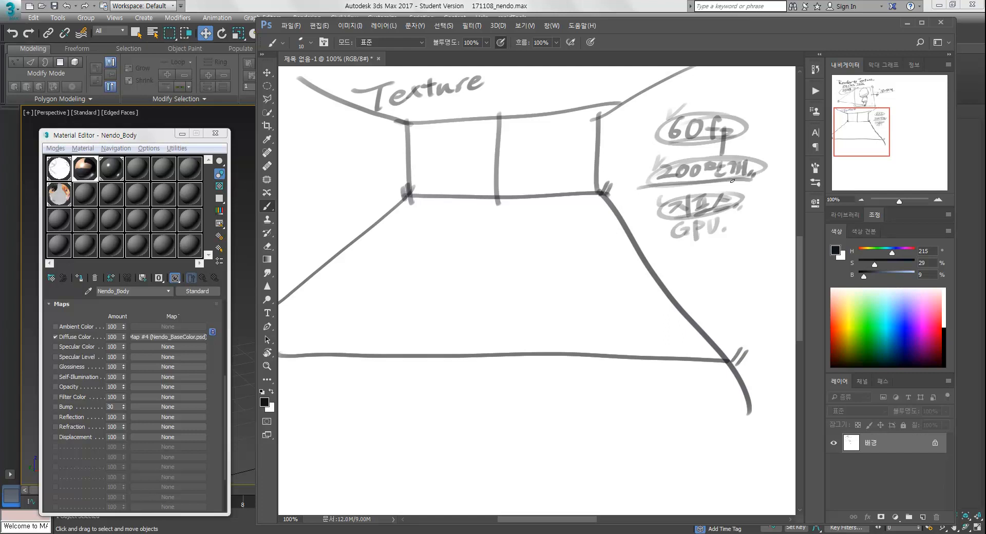
{"action": "left_click_drag", "start_coordinate": [720, 260], "coordinate": [654, 262]}
{"action": "mouse_move", "coordinate": [682, 217]}
{"action": "left_mouse_down"}
{"action": "mouse_move", "coordinate": [682, 232]}
{"action": "mouse_move", "coordinate": [691, 222]}
{"action": "left_mouse_up"}
{"action": "mouse_move", "coordinate": [692, 215]}
{"action": "left_mouse_down"}
{"action": "mouse_move", "coordinate": [701, 214]}
{"action": "mouse_move", "coordinate": [699, 230]}
{"action": "left_mouse_up"}
{"action": "left_click_drag", "start_coordinate": [712, 214], "coordinate": [711, 215]}
{"action": "left_click", "coordinate": [719, 227]}
{"action": "left_click_drag", "start_coordinate": [678, 288], "coordinate": [698, 287]}
{"action": "left_click", "coordinate": [684, 230]}
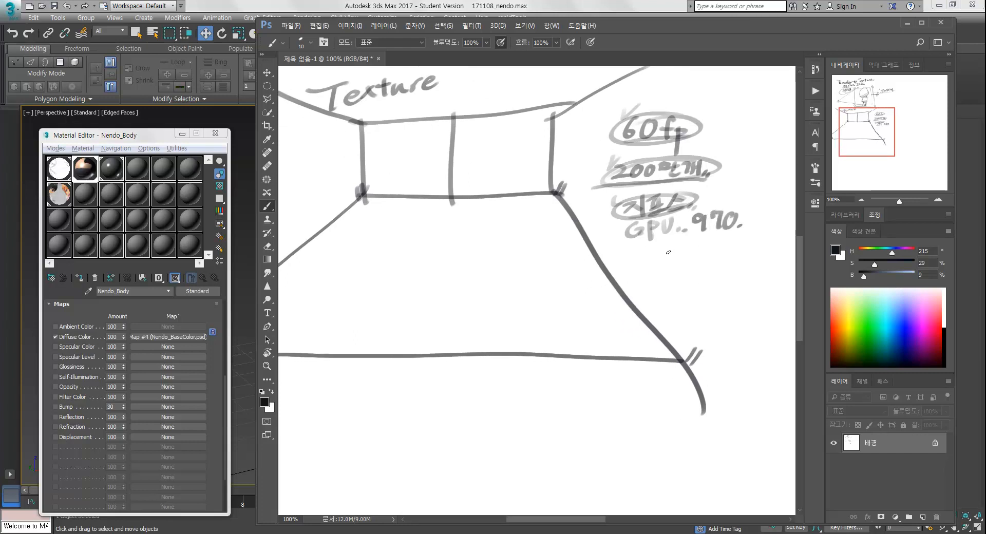
Handwrite the note "Vram. 2gb." below the "GPU.. 970." line
{"action": "mouse_move", "coordinate": [648, 249]}
{"action": "left_mouse_down"}
{"action": "mouse_move", "coordinate": [655, 260]}
{"action": "mouse_move", "coordinate": [681, 254]}
{"action": "left_mouse_up"}
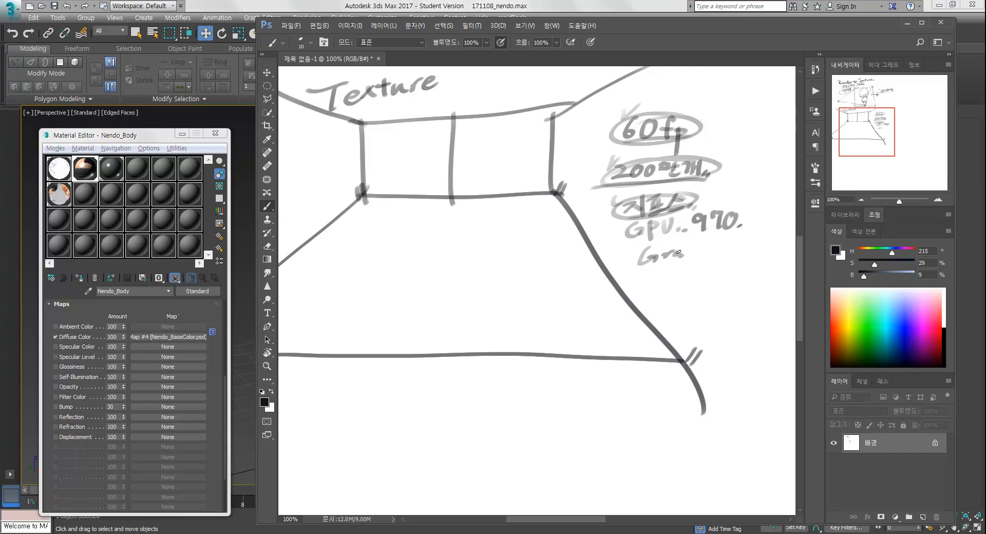
{"action": "left_click_drag", "start_coordinate": [642, 247], "coordinate": [695, 254]}
{"action": "left_click_drag", "start_coordinate": [724, 239], "coordinate": [740, 250]}
{"action": "mouse_move", "coordinate": [752, 240]}
{"action": "left_mouse_down"}
{"action": "mouse_move", "coordinate": [741, 264]}
{"action": "mouse_move", "coordinate": [765, 245]}
{"action": "left_mouse_up"}
{"action": "left_click", "coordinate": [769, 249]}
{"action": "mouse_move", "coordinate": [709, 283]}
{"action": "left_mouse_down"}
{"action": "mouse_move", "coordinate": [718, 293]}
{"action": "mouse_move", "coordinate": [715, 277]}
{"action": "left_mouse_up"}
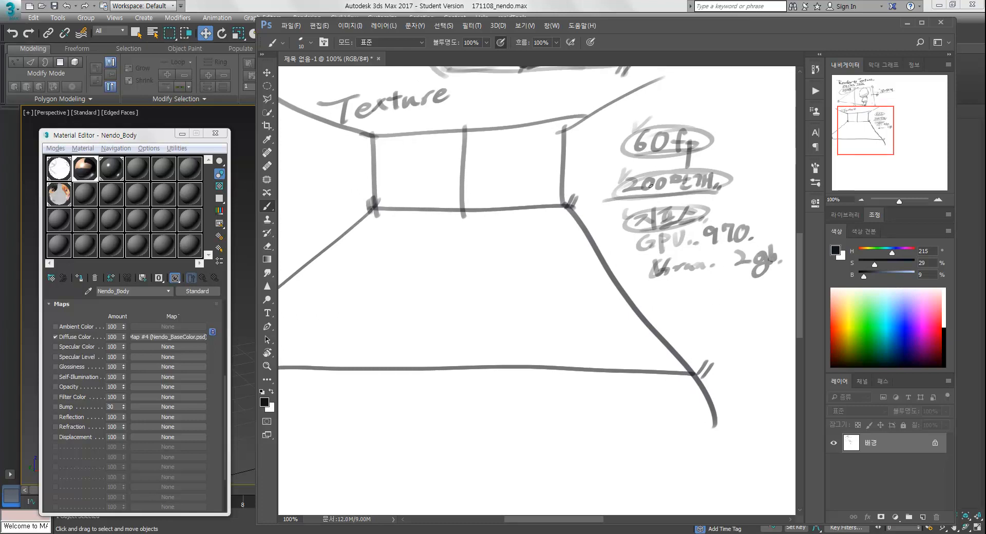
Outline the "200만개" note again, and add an underlined "~30fp" beside the circled "60fp"
{"action": "mouse_move", "coordinate": [622, 176]}
{"action": "left_mouse_down"}
{"action": "mouse_move", "coordinate": [621, 199]}
{"action": "mouse_move", "coordinate": [713, 170]}
{"action": "mouse_move", "coordinate": [725, 192]}
{"action": "mouse_move", "coordinate": [716, 198]}
{"action": "mouse_move", "coordinate": [728, 191]}
{"action": "left_mouse_up"}
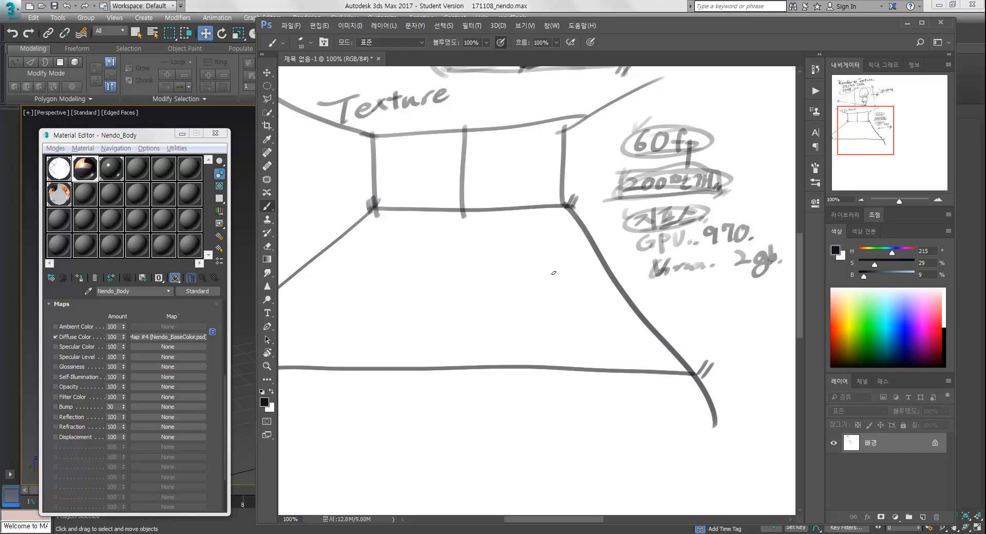
{"action": "left_click_drag", "start_coordinate": [584, 228], "coordinate": [616, 260]}
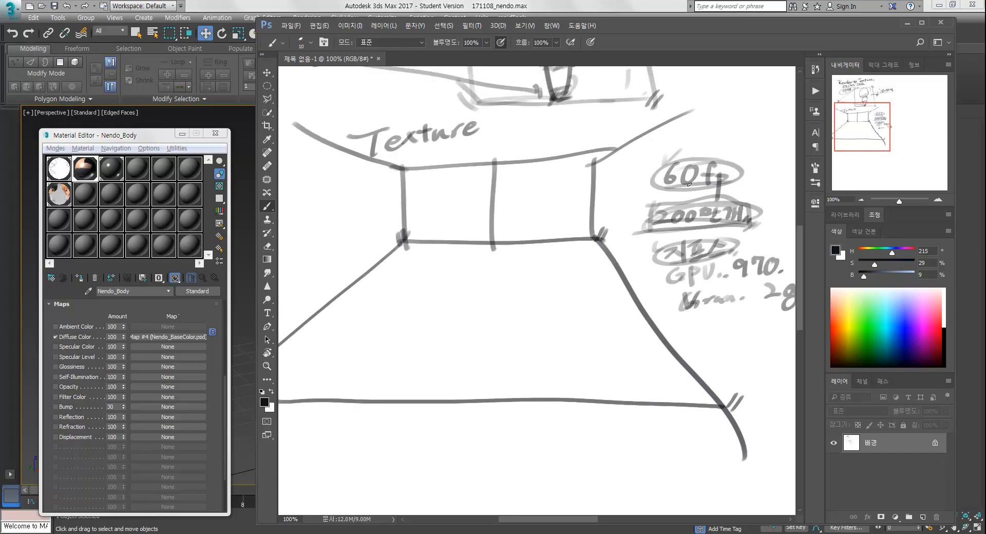
{"action": "mouse_move", "coordinate": [723, 188]}
{"action": "left_mouse_down"}
{"action": "mouse_move", "coordinate": [691, 183]}
{"action": "mouse_move", "coordinate": [770, 168]}
{"action": "left_mouse_up"}
{"action": "mouse_move", "coordinate": [772, 165]}
{"action": "left_mouse_down"}
{"action": "mouse_move", "coordinate": [771, 189]}
{"action": "mouse_move", "coordinate": [773, 176]}
{"action": "mouse_move", "coordinate": [755, 179]}
{"action": "mouse_move", "coordinate": [780, 179]}
{"action": "left_mouse_up"}
{"action": "left_click_drag", "start_coordinate": [628, 182], "coordinate": [684, 181]}
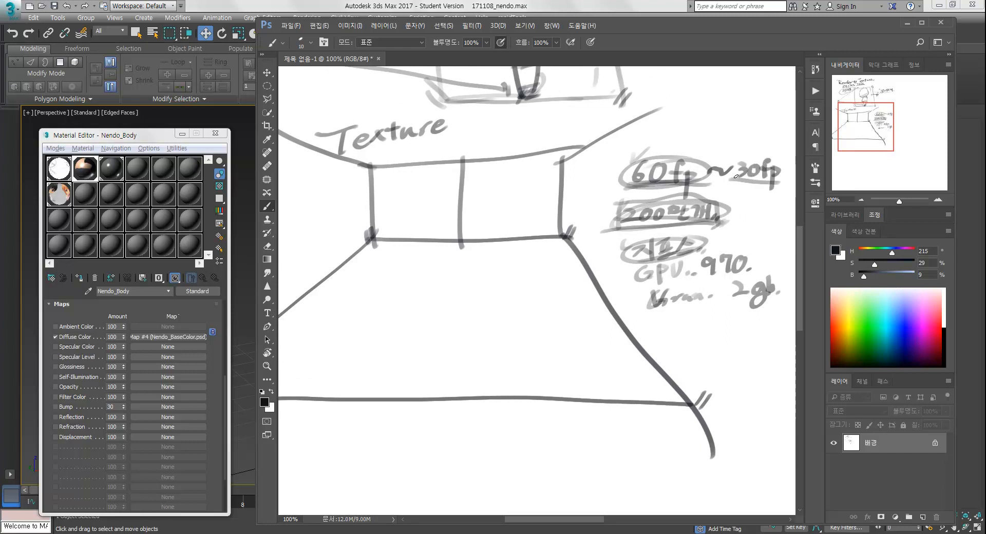
Draw a large rectangular frame around the perspective room sketch
{"action": "mouse_move", "coordinate": [640, 220]}
{"action": "left_mouse_down"}
{"action": "mouse_move", "coordinate": [692, 269]}
{"action": "mouse_move", "coordinate": [661, 285]}
{"action": "mouse_move", "coordinate": [680, 311]}
{"action": "mouse_move", "coordinate": [715, 282]}
{"action": "mouse_move", "coordinate": [697, 276]}
{"action": "left_mouse_up"}
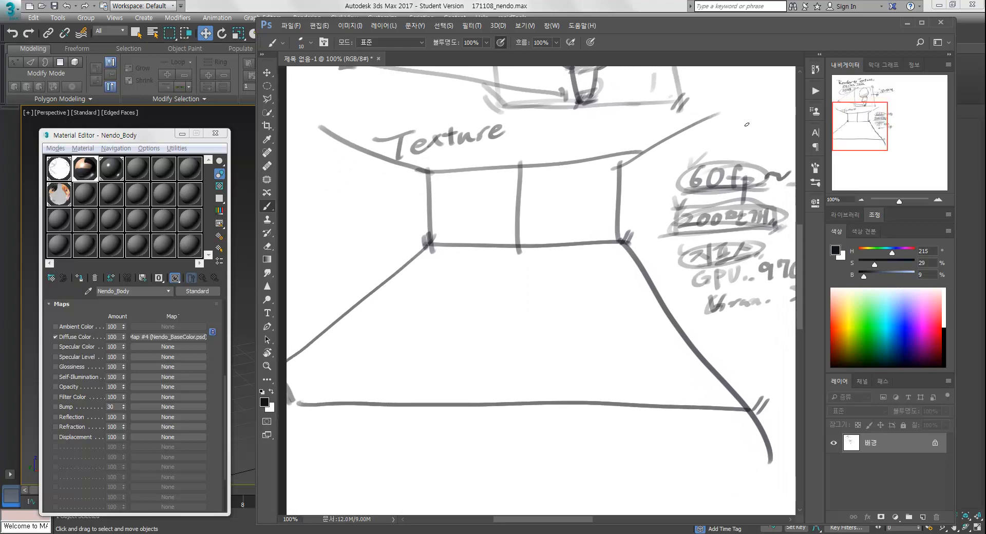
{"action": "left_click_drag", "start_coordinate": [744, 109], "coordinate": [746, 401]}
{"action": "mouse_move", "coordinate": [744, 109]}
{"action": "left_mouse_down"}
{"action": "mouse_move", "coordinate": [294, 110]}
{"action": "mouse_move", "coordinate": [295, 124]}
{"action": "left_mouse_up"}
{"action": "mouse_move", "coordinate": [299, 160]}
{"action": "left_mouse_down"}
{"action": "mouse_move", "coordinate": [301, 366]}
{"action": "mouse_move", "coordinate": [720, 359]}
{"action": "mouse_move", "coordinate": [712, 98]}
{"action": "left_mouse_up"}
{"action": "left_click_drag", "start_coordinate": [738, 178], "coordinate": [681, 184]}
Handwrite an underlined "100만" above the "30fp" note, with "20" and "2000" stacked above it
{"action": "mouse_move", "coordinate": [714, 132]}
{"action": "left_mouse_down"}
{"action": "mouse_move", "coordinate": [713, 149]}
{"action": "mouse_move", "coordinate": [729, 139]}
{"action": "mouse_move", "coordinate": [733, 150]}
{"action": "mouse_move", "coordinate": [766, 149]}
{"action": "mouse_move", "coordinate": [747, 155]}
{"action": "left_mouse_up"}
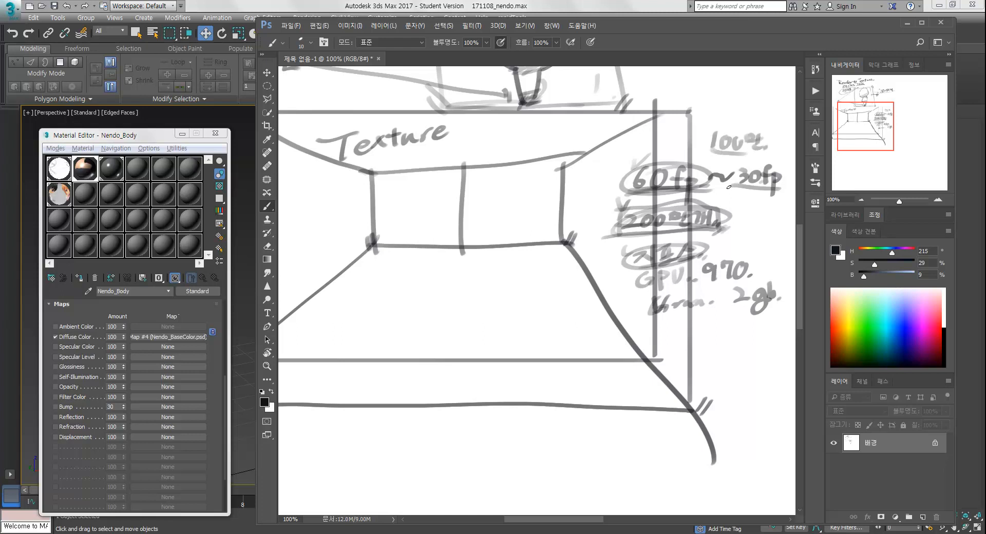
{"action": "left_click_drag", "start_coordinate": [714, 109], "coordinate": [728, 115]}
{"action": "mouse_move", "coordinate": [710, 154]}
{"action": "left_mouse_down"}
{"action": "mouse_move", "coordinate": [738, 156]}
{"action": "mouse_move", "coordinate": [724, 184]}
{"action": "left_mouse_up"}
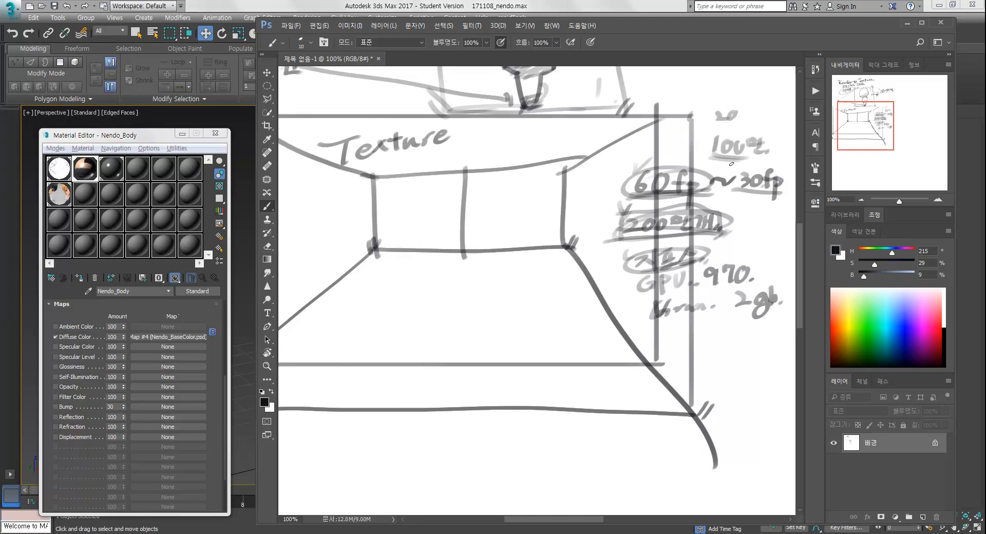
{"action": "left_click_drag", "start_coordinate": [708, 95], "coordinate": [742, 92]}
{"action": "left_click_drag", "start_coordinate": [754, 90], "coordinate": [755, 91]}
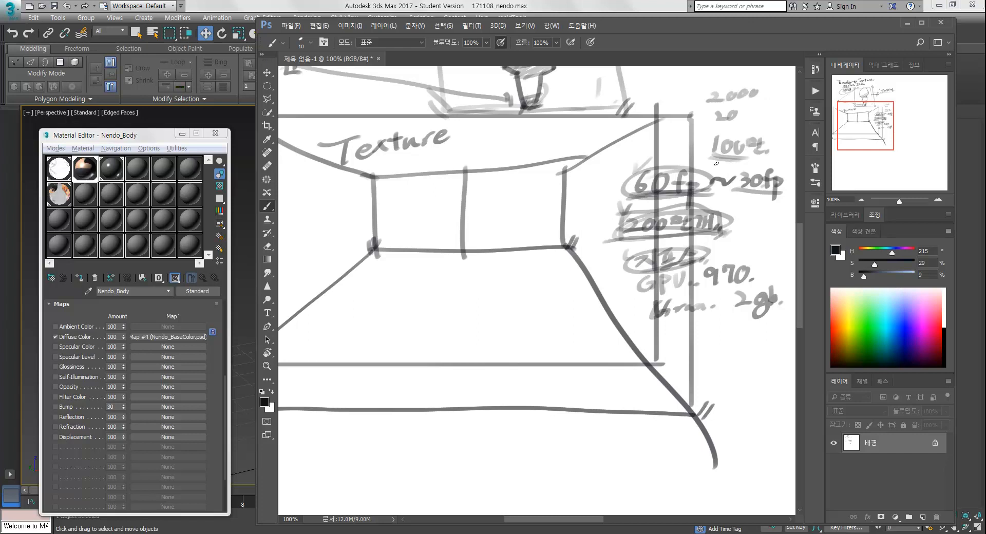
Handwrite "1만" in front of "2000" with a short note above it, and retrace the back wall's top edge
{"action": "left_click_drag", "start_coordinate": [710, 183], "coordinate": [753, 208]}
{"action": "left_click_drag", "start_coordinate": [708, 241], "coordinate": [676, 232]}
{"action": "left_click_drag", "start_coordinate": [709, 136], "coordinate": [708, 139]}
{"action": "mouse_move", "coordinate": [703, 86]}
{"action": "left_mouse_down"}
{"action": "mouse_move", "coordinate": [720, 102]}
{"action": "mouse_move", "coordinate": [724, 93]}
{"action": "mouse_move", "coordinate": [735, 116]}
{"action": "mouse_move", "coordinate": [685, 127]}
{"action": "mouse_move", "coordinate": [705, 120]}
{"action": "left_mouse_up"}
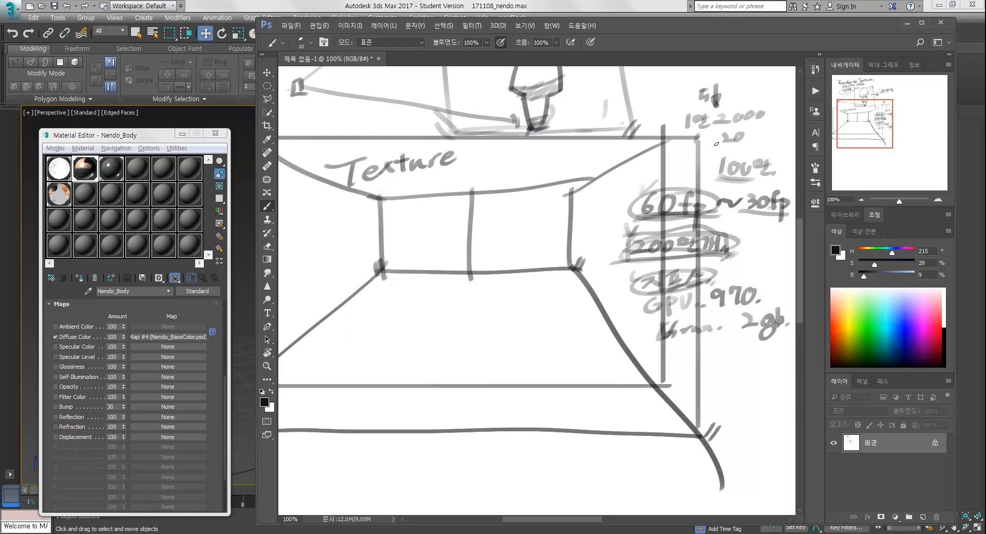
{"action": "left_click_drag", "start_coordinate": [572, 190], "coordinate": [378, 193]}
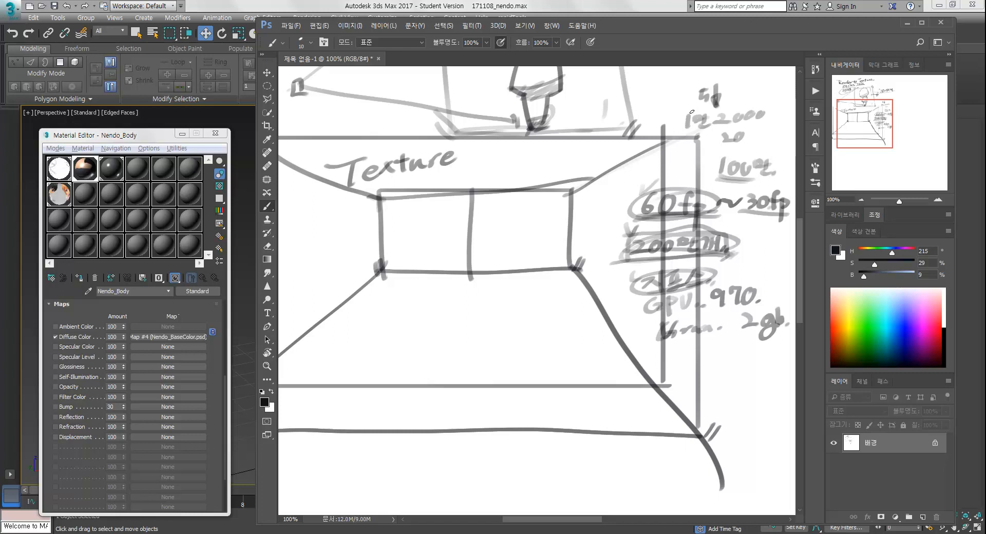
Handwrite a two-line note above "1만 2000" and rule lines above and beneath it
{"action": "mouse_move", "coordinate": [739, 88]}
{"action": "left_mouse_down"}
{"action": "mouse_move", "coordinate": [767, 94]}
{"action": "mouse_move", "coordinate": [779, 81]}
{"action": "mouse_move", "coordinate": [781, 90]}
{"action": "left_mouse_up"}
{"action": "left_click_drag", "start_coordinate": [773, 95], "coordinate": [786, 95]}
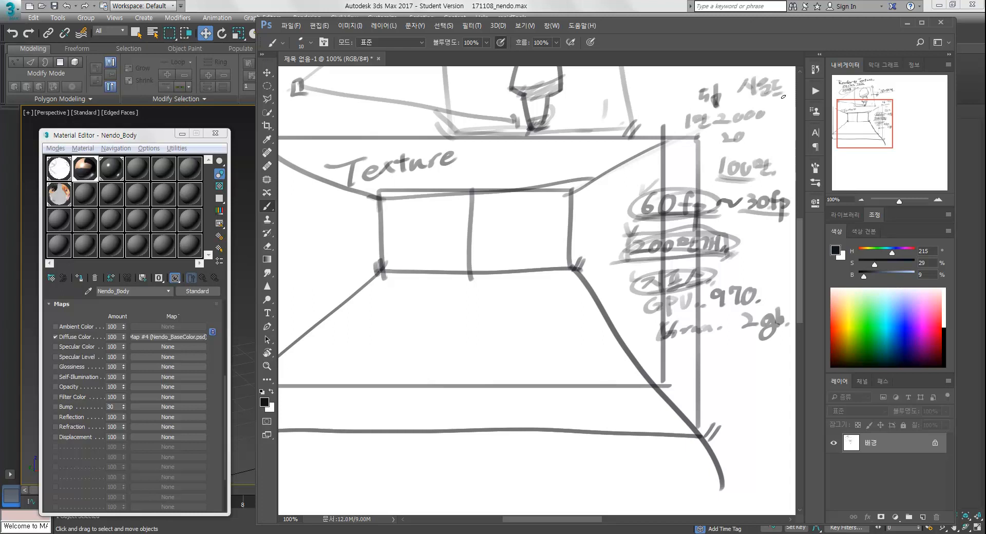
{"action": "left_click_drag", "start_coordinate": [765, 141], "coordinate": [750, 140]}
{"action": "mouse_move", "coordinate": [719, 94]}
{"action": "left_mouse_down"}
{"action": "mouse_move", "coordinate": [719, 105]}
{"action": "mouse_move", "coordinate": [774, 101]}
{"action": "mouse_move", "coordinate": [782, 113]}
{"action": "left_mouse_up"}
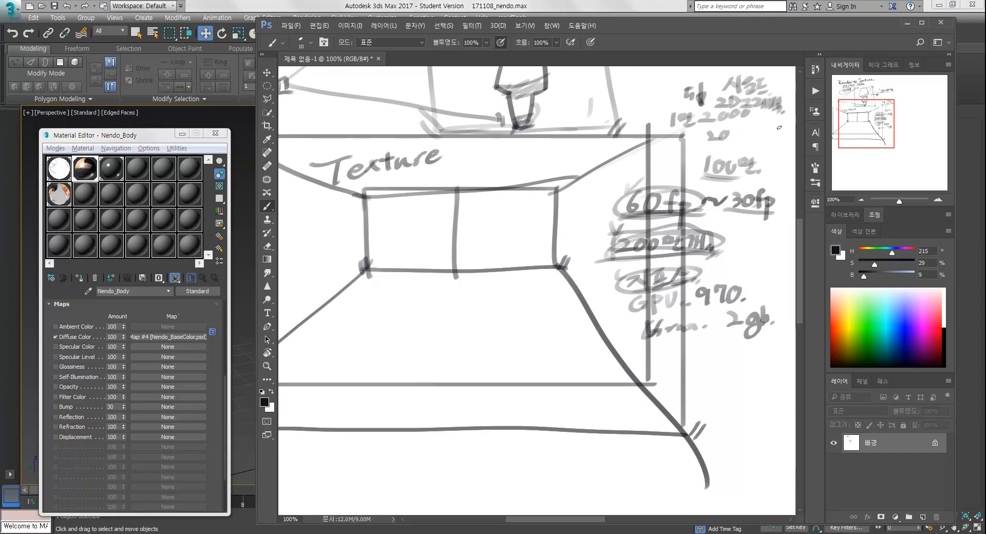
{"action": "left_click_drag", "start_coordinate": [705, 102], "coordinate": [787, 129]}
{"action": "left_click_drag", "start_coordinate": [732, 145], "coordinate": [717, 171]}
{"action": "left_click_drag", "start_coordinate": [699, 118], "coordinate": [774, 118]}
{"action": "left_click_drag", "start_coordinate": [698, 99], "coordinate": [768, 99]}
{"action": "left_click_drag", "start_coordinate": [729, 114], "coordinate": [734, 138]}
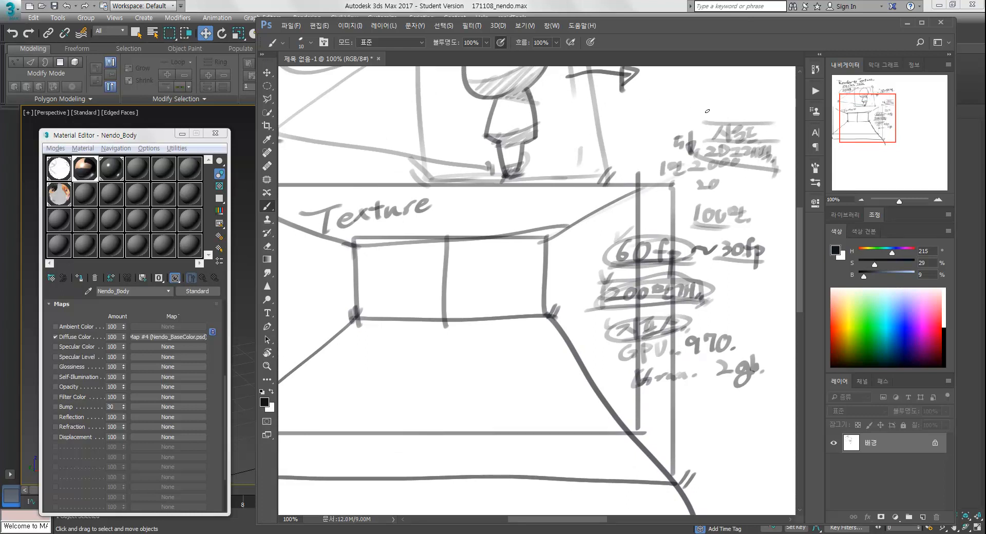
Draw a wide horizontal bar just below the room sketch's floor line
{"action": "mouse_move", "coordinate": [644, 138]}
{"action": "left_mouse_down"}
{"action": "mouse_move", "coordinate": [705, 111]}
{"action": "mouse_move", "coordinate": [740, 137]}
{"action": "mouse_move", "coordinate": [744, 114]}
{"action": "mouse_move", "coordinate": [743, 142]}
{"action": "mouse_move", "coordinate": [743, 100]}
{"action": "left_mouse_up"}
{"action": "left_click_drag", "start_coordinate": [744, 133], "coordinate": [744, 114]}
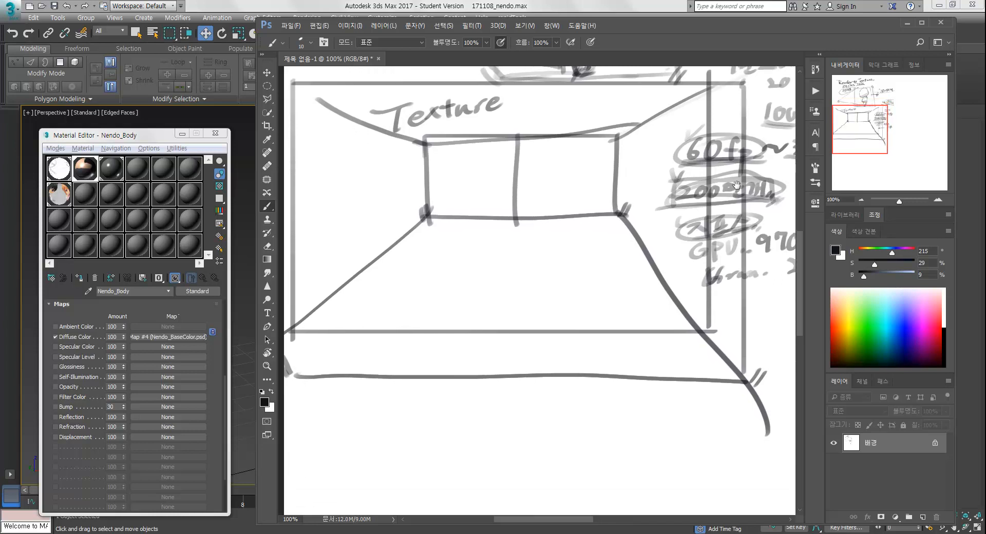
{"action": "left_click_drag", "start_coordinate": [735, 168], "coordinate": [736, 144]}
{"action": "left_click_drag", "start_coordinate": [576, 289], "coordinate": [577, 327]}
{"action": "mouse_move", "coordinate": [457, 379]}
{"action": "left_mouse_down"}
{"action": "mouse_move", "coordinate": [458, 356]}
{"action": "mouse_move", "coordinate": [455, 418]}
{"action": "mouse_move", "coordinate": [586, 375]}
{"action": "mouse_move", "coordinate": [725, 376]}
{"action": "mouse_move", "coordinate": [725, 413]}
{"action": "mouse_move", "coordinate": [458, 413]}
{"action": "left_mouse_up"}
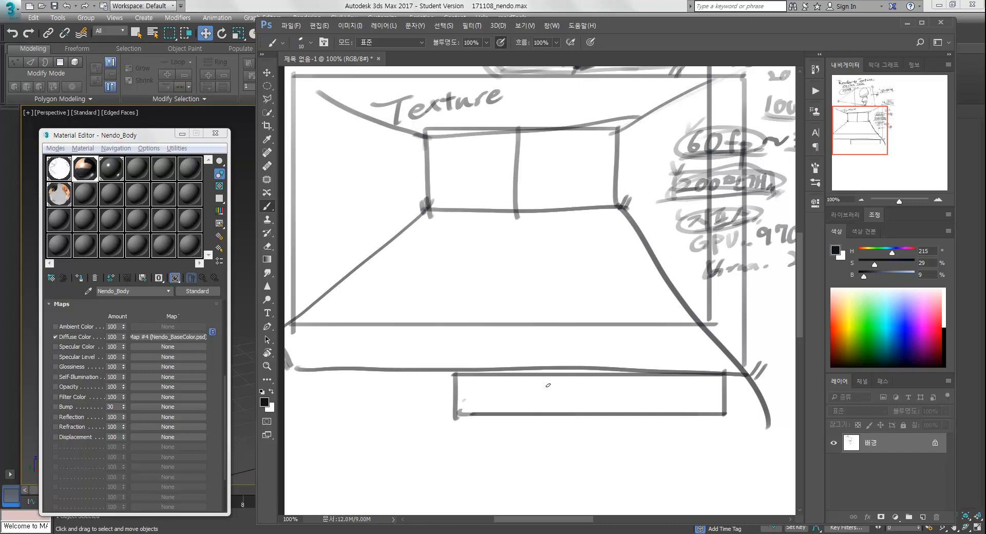
Divide the bar into three sections with two vertical lines and slash across both dividers
{"action": "left_click_drag", "start_coordinate": [562, 369], "coordinate": [560, 420]}
{"action": "left_click_drag", "start_coordinate": [650, 374], "coordinate": [651, 424]}
{"action": "left_click_drag", "start_coordinate": [648, 370], "coordinate": [650, 406]}
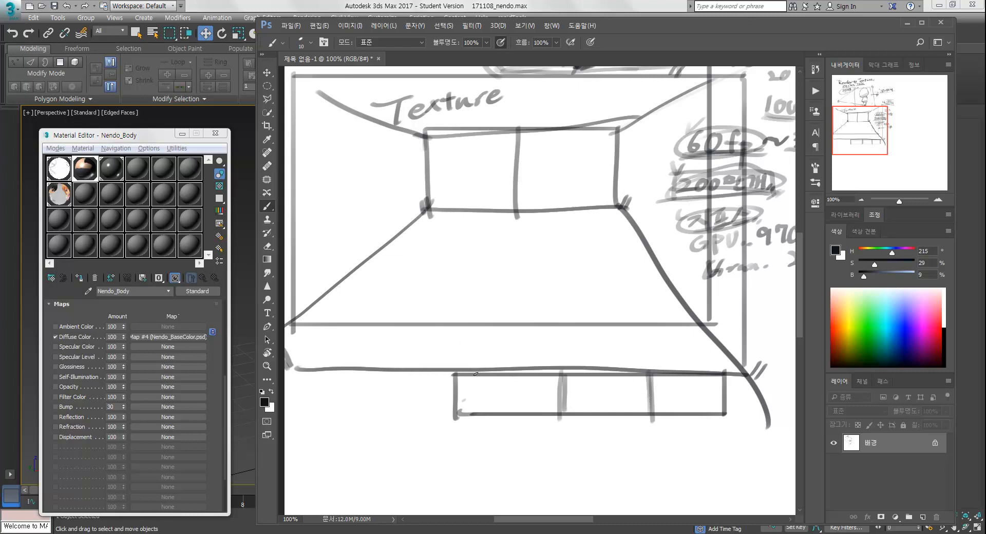
{"action": "left_click_drag", "start_coordinate": [583, 349], "coordinate": [541, 430]}
{"action": "left_click_drag", "start_coordinate": [672, 358], "coordinate": [635, 432]}
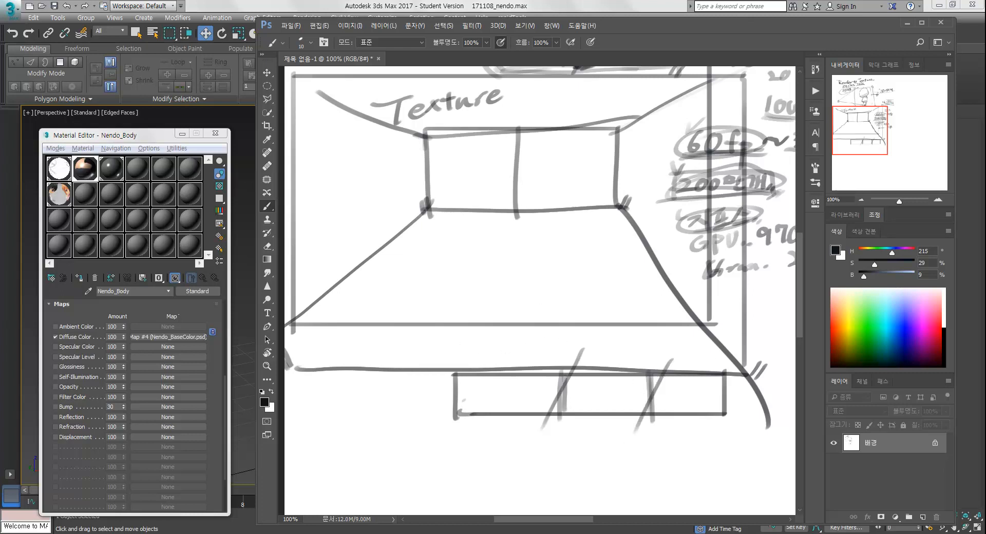
{"action": "left_click_drag", "start_coordinate": [567, 351], "coordinate": [532, 427]}
Handwrite the share labels "25%", "30%" and "20%" above the bar's sections, boxing the "25%"
{"action": "mouse_move", "coordinate": [469, 350]}
{"action": "left_mouse_down"}
{"action": "mouse_move", "coordinate": [469, 363]}
{"action": "mouse_move", "coordinate": [484, 362]}
{"action": "left_mouse_up"}
{"action": "mouse_move", "coordinate": [497, 347]}
{"action": "left_mouse_down"}
{"action": "mouse_move", "coordinate": [487, 353]}
{"action": "mouse_move", "coordinate": [500, 362]}
{"action": "left_mouse_up"}
{"action": "left_click_drag", "start_coordinate": [503, 345], "coordinate": [525, 368]}
{"action": "left_click_drag", "start_coordinate": [515, 339], "coordinate": [516, 375]}
{"action": "left_click_drag", "start_coordinate": [458, 343], "coordinate": [520, 342]}
{"action": "left_click_drag", "start_coordinate": [465, 343], "coordinate": [465, 368]}
{"action": "left_click_drag", "start_coordinate": [676, 354], "coordinate": [695, 362]}
{"action": "mouse_move", "coordinate": [704, 350]}
{"action": "left_mouse_down"}
{"action": "mouse_move", "coordinate": [697, 359]}
{"action": "mouse_move", "coordinate": [707, 351]}
{"action": "left_mouse_up"}
{"action": "mouse_move", "coordinate": [717, 349]}
{"action": "left_mouse_down"}
{"action": "mouse_move", "coordinate": [709, 364]}
{"action": "mouse_move", "coordinate": [711, 354]}
{"action": "left_mouse_up"}
{"action": "left_click_drag", "start_coordinate": [718, 359], "coordinate": [721, 362]}
{"action": "left_click", "coordinate": [719, 360]}
Bracket the "30%" and "20%" labels and point an arrow from them to the handwritten note "운영체제 윈도우.."
{"action": "mouse_move", "coordinate": [670, 330]}
{"action": "left_mouse_down"}
{"action": "mouse_move", "coordinate": [672, 340]}
{"action": "mouse_move", "coordinate": [687, 333]}
{"action": "mouse_move", "coordinate": [698, 341]}
{"action": "left_mouse_up"}
{"action": "mouse_move", "coordinate": [697, 328]}
{"action": "left_mouse_down"}
{"action": "mouse_move", "coordinate": [736, 348]}
{"action": "mouse_move", "coordinate": [722, 349]}
{"action": "mouse_move", "coordinate": [759, 337]}
{"action": "left_mouse_up"}
{"action": "mouse_move", "coordinate": [754, 331]}
{"action": "left_mouse_down"}
{"action": "mouse_move", "coordinate": [764, 337]}
{"action": "mouse_move", "coordinate": [755, 344]}
{"action": "left_mouse_up"}
{"action": "left_click_drag", "start_coordinate": [741, 367], "coordinate": [699, 364]}
{"action": "mouse_move", "coordinate": [728, 324]}
{"action": "left_mouse_down"}
{"action": "mouse_move", "coordinate": [746, 345]}
{"action": "mouse_move", "coordinate": [758, 335]}
{"action": "mouse_move", "coordinate": [760, 343]}
{"action": "mouse_move", "coordinate": [768, 322]}
{"action": "mouse_move", "coordinate": [773, 335]}
{"action": "mouse_move", "coordinate": [789, 323]}
{"action": "mouse_move", "coordinate": [783, 332]}
{"action": "left_mouse_up"}
{"action": "mouse_move", "coordinate": [785, 326]}
{"action": "left_mouse_down"}
{"action": "mouse_move", "coordinate": [795, 343]}
{"action": "mouse_move", "coordinate": [743, 360]}
{"action": "left_mouse_up"}
{"action": "left_click_drag", "start_coordinate": [735, 357], "coordinate": [758, 360]}
{"action": "left_click_drag", "start_coordinate": [752, 361], "coordinate": [764, 358]}
{"action": "left_click_drag", "start_coordinate": [770, 346], "coordinate": [778, 353]}
{"action": "left_click_drag", "start_coordinate": [772, 354], "coordinate": [733, 340]}
{"action": "left_click", "coordinate": [781, 359]}
{"action": "left_click_drag", "start_coordinate": [786, 358], "coordinate": [784, 362]}
Draw a vertical divider through the bar before the stacked "30%" and "20%" labels, and mark off the labels on each side
{"action": "left_click_drag", "start_coordinate": [621, 303], "coordinate": [622, 444]}
{"action": "left_click_drag", "start_coordinate": [624, 334], "coordinate": [704, 303]}
{"action": "mouse_move", "coordinate": [682, 299]}
{"action": "left_mouse_down"}
{"action": "mouse_move", "coordinate": [698, 315]}
{"action": "mouse_move", "coordinate": [690, 333]}
{"action": "left_mouse_up"}
{"action": "mouse_move", "coordinate": [478, 340]}
{"action": "left_mouse_down"}
{"action": "mouse_move", "coordinate": [600, 343]}
{"action": "mouse_move", "coordinate": [411, 377]}
{"action": "mouse_move", "coordinate": [571, 352]}
{"action": "mouse_move", "coordinate": [571, 362]}
{"action": "mouse_move", "coordinate": [584, 345]}
{"action": "mouse_move", "coordinate": [595, 357]}
{"action": "mouse_move", "coordinate": [597, 344]}
{"action": "mouse_move", "coordinate": [601, 356]}
{"action": "mouse_move", "coordinate": [564, 368]}
{"action": "mouse_move", "coordinate": [616, 334]}
{"action": "left_mouse_up"}
{"action": "mouse_move", "coordinate": [616, 334]}
{"action": "left_mouse_down"}
{"action": "mouse_move", "coordinate": [582, 360]}
{"action": "mouse_move", "coordinate": [616, 358]}
{"action": "left_mouse_up"}
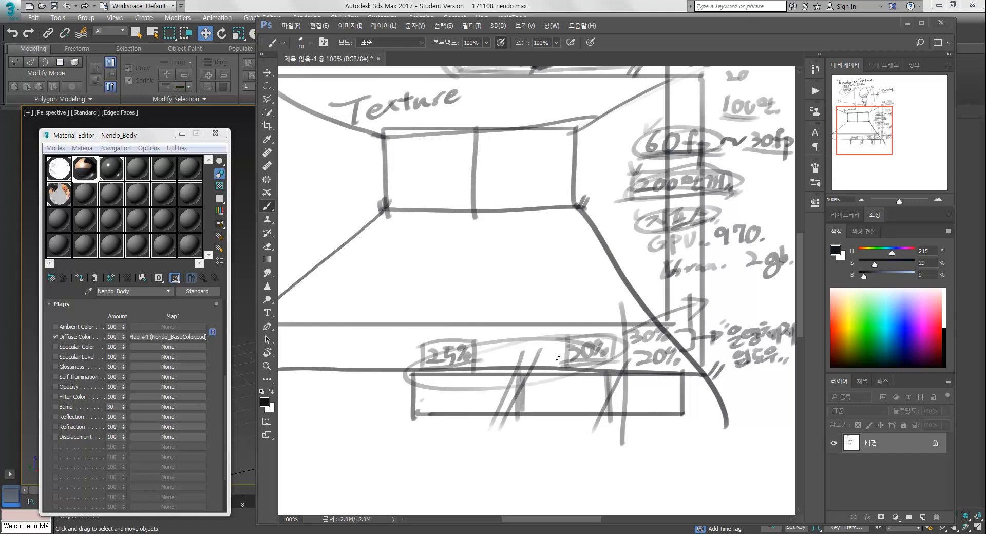
Add another vertical divider through the bar, mark the span between the boxed percentages, and loop around the "30%" and "20%" pair
{"action": "left_click_drag", "start_coordinate": [562, 331], "coordinate": [556, 465]}
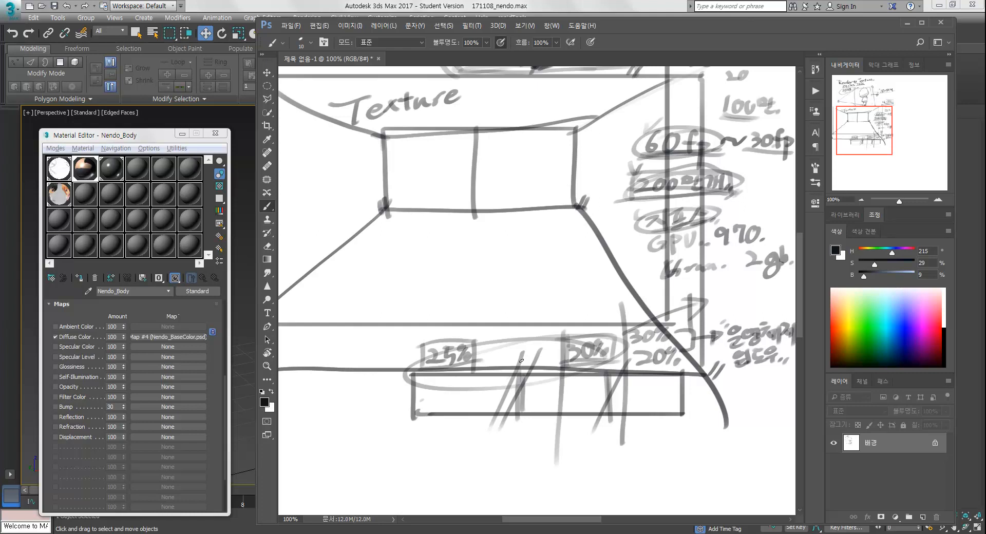
{"action": "left_click_drag", "start_coordinate": [518, 332], "coordinate": [516, 374]}
{"action": "mouse_move", "coordinate": [482, 335]}
{"action": "left_mouse_down"}
{"action": "mouse_move", "coordinate": [475, 375]}
{"action": "mouse_move", "coordinate": [517, 347]}
{"action": "mouse_move", "coordinate": [553, 352]}
{"action": "mouse_move", "coordinate": [492, 354]}
{"action": "mouse_move", "coordinate": [513, 349]}
{"action": "left_mouse_up"}
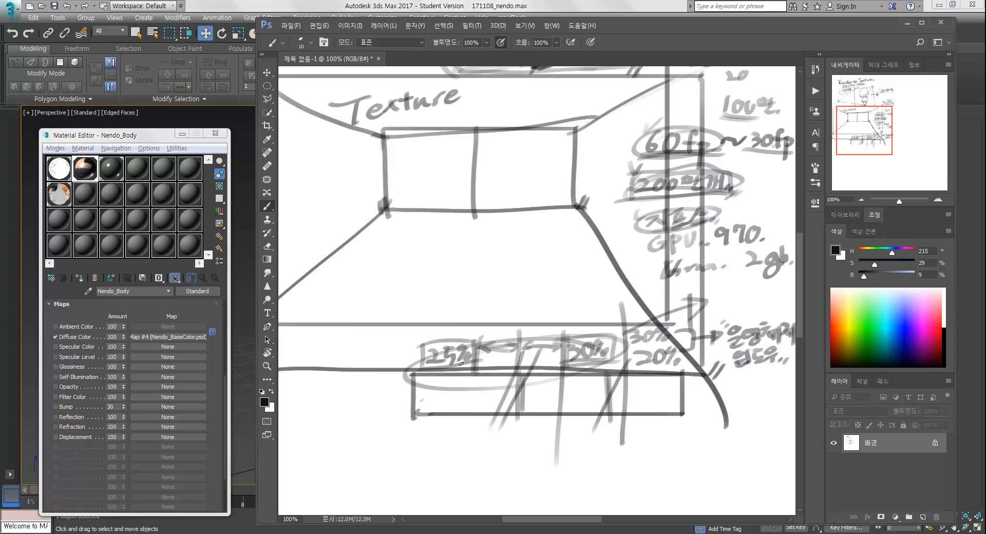
{"action": "left_click_drag", "start_coordinate": [688, 353], "coordinate": [675, 373]}
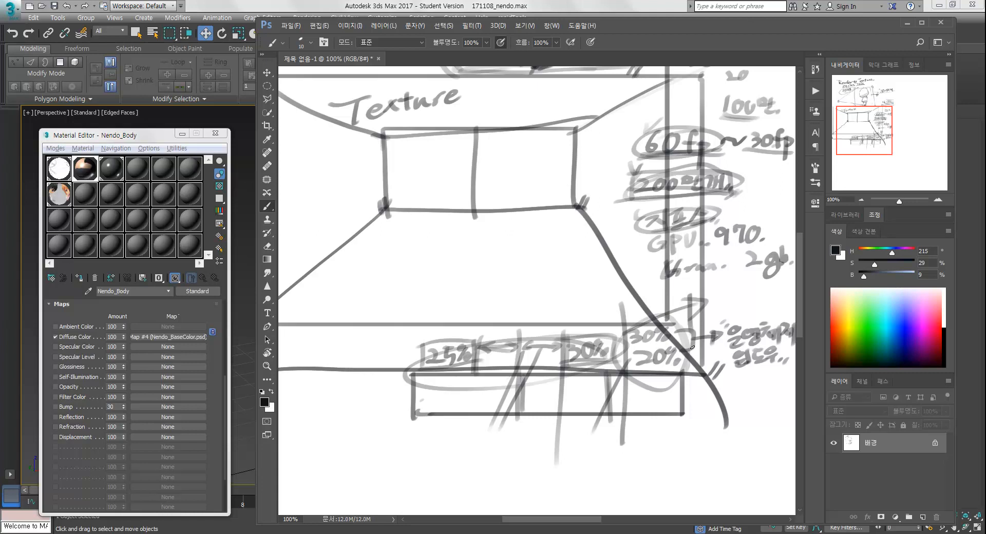
Draw a tall box around the "25%" label and the first section of the bar
{"action": "mouse_move", "coordinate": [464, 331]}
{"action": "left_mouse_down"}
{"action": "mouse_move", "coordinate": [417, 330]}
{"action": "mouse_move", "coordinate": [470, 454]}
{"action": "left_mouse_up"}
{"action": "mouse_move", "coordinate": [418, 331]}
{"action": "left_mouse_down"}
{"action": "mouse_move", "coordinate": [424, 461]}
{"action": "mouse_move", "coordinate": [469, 450]}
{"action": "mouse_move", "coordinate": [477, 329]}
{"action": "left_mouse_up"}
{"action": "left_click_drag", "start_coordinate": [469, 318], "coordinate": [469, 455]}
{"action": "left_click_drag", "start_coordinate": [426, 321], "coordinate": [420, 451]}
{"action": "mouse_move", "coordinate": [407, 445]}
{"action": "left_mouse_down"}
{"action": "mouse_move", "coordinate": [484, 443]}
{"action": "mouse_move", "coordinate": [469, 427]}
{"action": "left_mouse_up"}
{"action": "left_click_drag", "start_coordinate": [403, 324], "coordinate": [490, 323]}
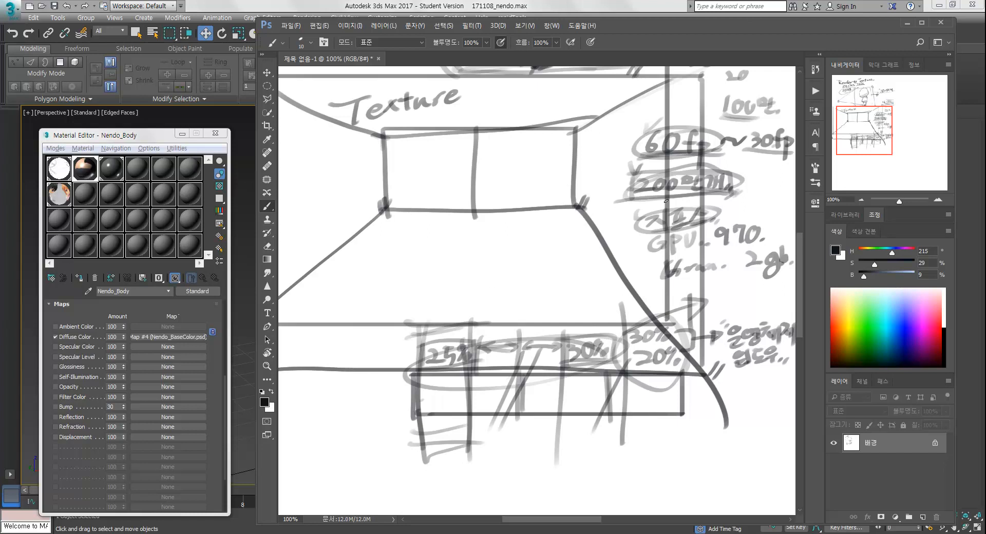
Sketch a small shaded cylinder on the room's floor with a downward arrow and handwritten count notes on both sides
{"action": "mouse_move", "coordinate": [615, 228]}
{"action": "left_mouse_down"}
{"action": "mouse_move", "coordinate": [638, 262]}
{"action": "mouse_move", "coordinate": [654, 260]}
{"action": "left_mouse_up"}
{"action": "left_click_drag", "start_coordinate": [641, 205], "coordinate": [674, 215]}
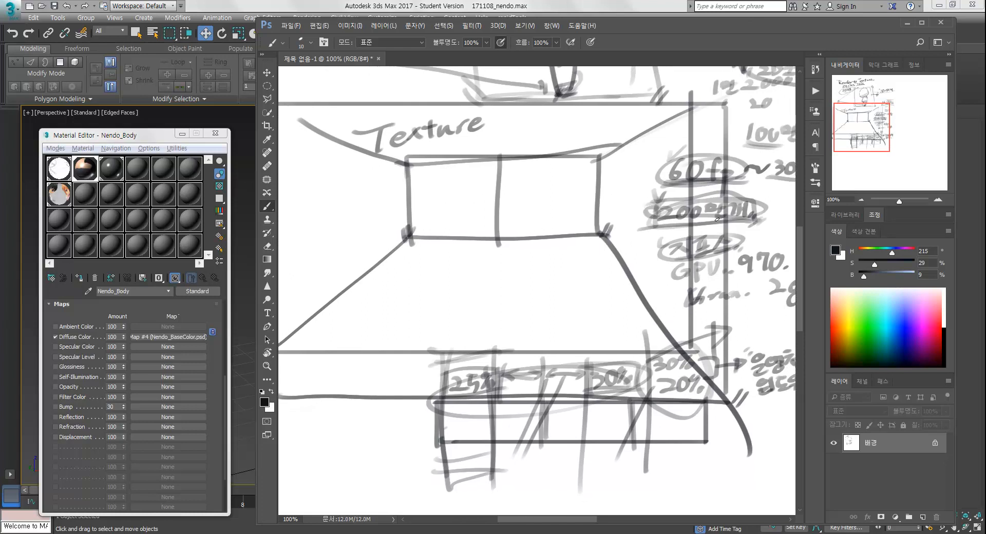
{"action": "mouse_move", "coordinate": [669, 272]}
{"action": "left_mouse_down"}
{"action": "mouse_move", "coordinate": [654, 272]}
{"action": "mouse_move", "coordinate": [664, 273]}
{"action": "left_mouse_up"}
{"action": "mouse_move", "coordinate": [490, 331]}
{"action": "left_mouse_down"}
{"action": "mouse_move", "coordinate": [502, 269]}
{"action": "mouse_move", "coordinate": [543, 254]}
{"action": "mouse_move", "coordinate": [554, 308]}
{"action": "left_mouse_up"}
{"action": "mouse_move", "coordinate": [466, 229]}
{"action": "left_mouse_down"}
{"action": "mouse_move", "coordinate": [476, 298]}
{"action": "mouse_move", "coordinate": [442, 292]}
{"action": "mouse_move", "coordinate": [472, 298]}
{"action": "mouse_move", "coordinate": [481, 257]}
{"action": "left_mouse_up"}
{"action": "left_click_drag", "start_coordinate": [487, 243], "coordinate": [494, 250]}
{"action": "left_click_drag", "start_coordinate": [498, 241], "coordinate": [502, 247]}
{"action": "mouse_move", "coordinate": [492, 252]}
{"action": "left_mouse_down"}
{"action": "mouse_move", "coordinate": [518, 243]}
{"action": "mouse_move", "coordinate": [515, 251]}
{"action": "left_mouse_up"}
{"action": "left_click_drag", "start_coordinate": [520, 246], "coordinate": [530, 249]}
{"action": "left_click_drag", "start_coordinate": [523, 248], "coordinate": [532, 253]}
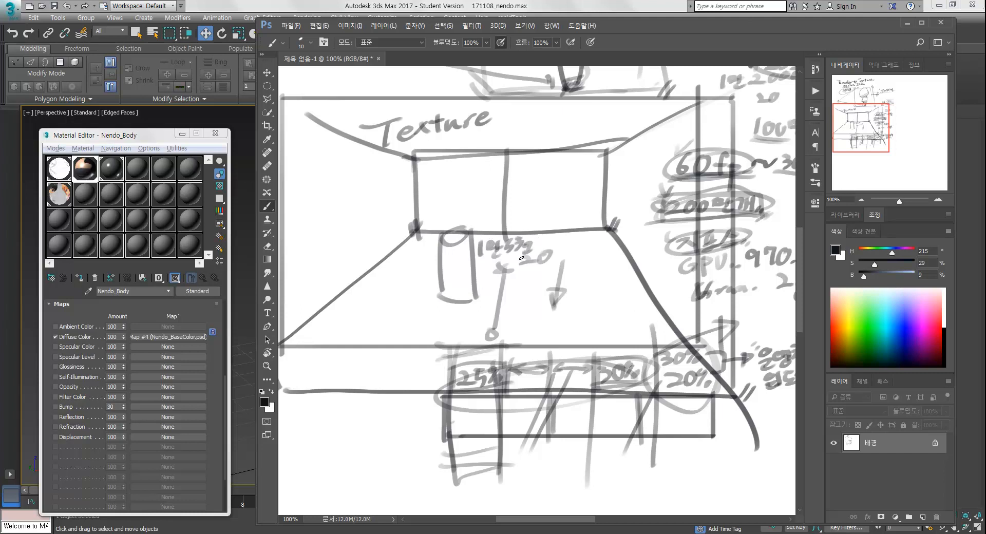
{"action": "mouse_move", "coordinate": [444, 248]}
{"action": "left_mouse_down"}
{"action": "mouse_move", "coordinate": [436, 303]}
{"action": "mouse_move", "coordinate": [477, 296]}
{"action": "left_mouse_up"}
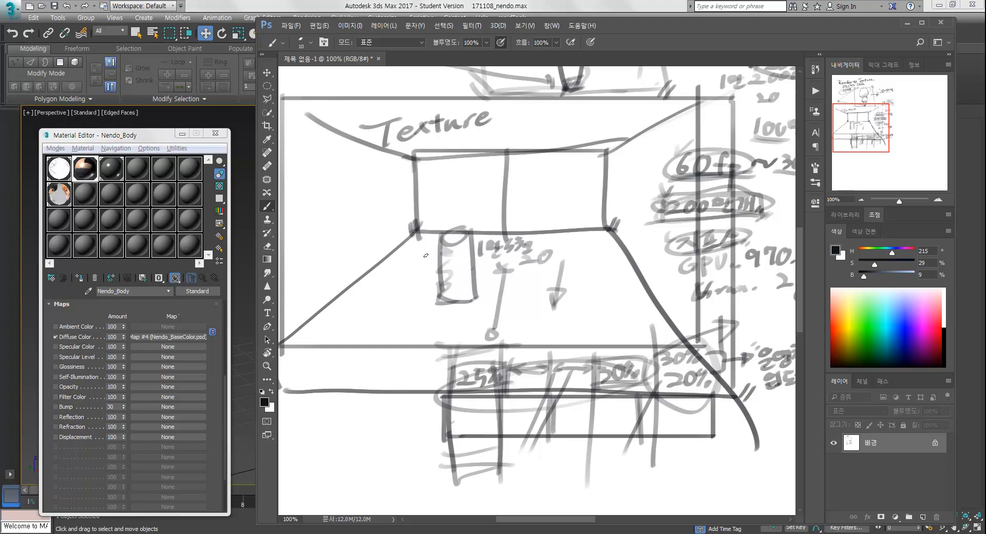
{"action": "mouse_move", "coordinate": [364, 258]}
{"action": "left_mouse_down"}
{"action": "mouse_move", "coordinate": [375, 270]}
{"action": "mouse_move", "coordinate": [411, 262]}
{"action": "left_mouse_up"}
Sketch the outline of a large cylinder over the small one, in front of the back wall
{"action": "mouse_move", "coordinate": [493, 146]}
{"action": "left_mouse_down"}
{"action": "mouse_move", "coordinate": [486, 160]}
{"action": "mouse_move", "coordinate": [436, 151]}
{"action": "left_mouse_up"}
{"action": "left_click_drag", "start_coordinate": [490, 146], "coordinate": [490, 322]}
{"action": "left_click_drag", "start_coordinate": [398, 163], "coordinate": [394, 347]}
{"action": "mouse_move", "coordinate": [379, 335]}
{"action": "left_mouse_down"}
{"action": "mouse_move", "coordinate": [495, 323]}
{"action": "mouse_move", "coordinate": [493, 304]}
{"action": "left_mouse_up"}
Fill the large cylinder with horizontal rings and vertical lines to form a dense wireframe mesh
{"action": "left_click_drag", "start_coordinate": [404, 176], "coordinate": [483, 173]}
{"action": "left_click_drag", "start_coordinate": [393, 223], "coordinate": [496, 210]}
{"action": "left_click_drag", "start_coordinate": [389, 277], "coordinate": [480, 263]}
{"action": "left_click_drag", "start_coordinate": [380, 311], "coordinate": [501, 298]}
{"action": "left_click_drag", "start_coordinate": [396, 328], "coordinate": [491, 307]}
{"action": "left_click_drag", "start_coordinate": [429, 165], "coordinate": [413, 340]}
{"action": "left_click_drag", "start_coordinate": [447, 182], "coordinate": [432, 328]}
{"action": "mouse_move", "coordinate": [464, 166]}
{"action": "left_mouse_down"}
{"action": "mouse_move", "coordinate": [463, 318]}
{"action": "mouse_move", "coordinate": [478, 320]}
{"action": "left_mouse_up"}
{"action": "left_click_drag", "start_coordinate": [481, 163], "coordinate": [485, 319]}
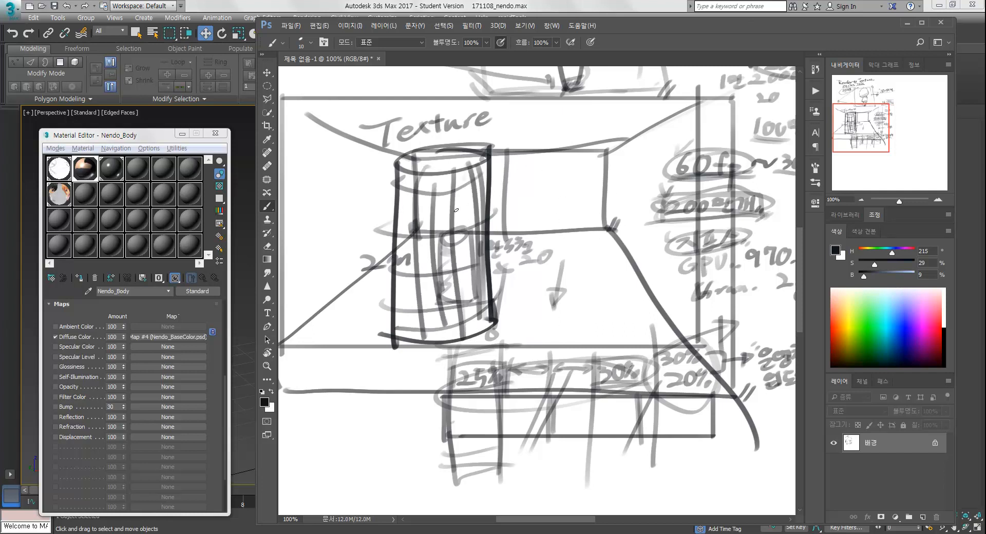
{"action": "left_click_drag", "start_coordinate": [394, 208], "coordinate": [500, 190]}
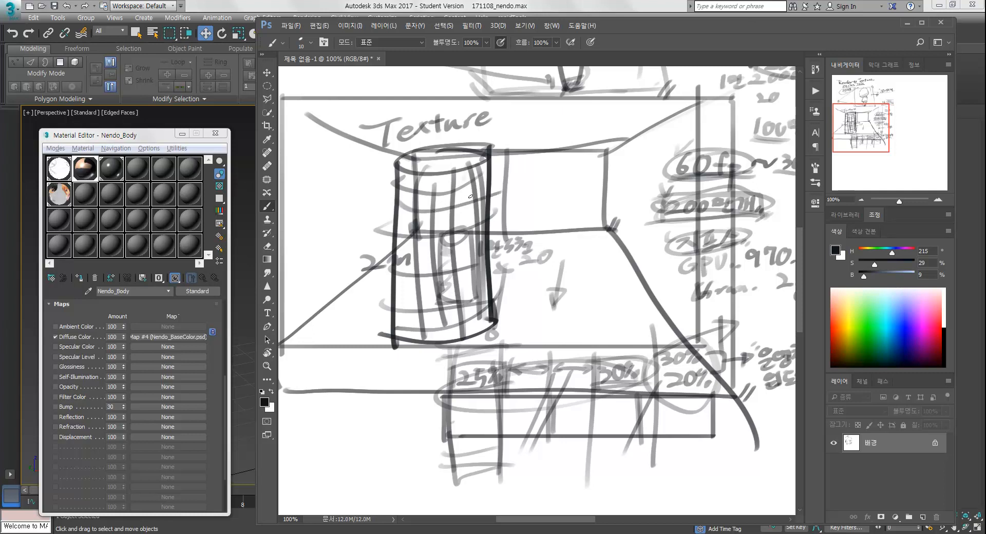
{"action": "left_click_drag", "start_coordinate": [395, 252], "coordinate": [499, 238]}
{"action": "mouse_move", "coordinate": [395, 297]}
{"action": "left_mouse_down"}
{"action": "mouse_move", "coordinate": [459, 290]}
{"action": "mouse_move", "coordinate": [500, 273]}
{"action": "left_mouse_up"}
{"action": "left_click_drag", "start_coordinate": [401, 330], "coordinate": [489, 317]}
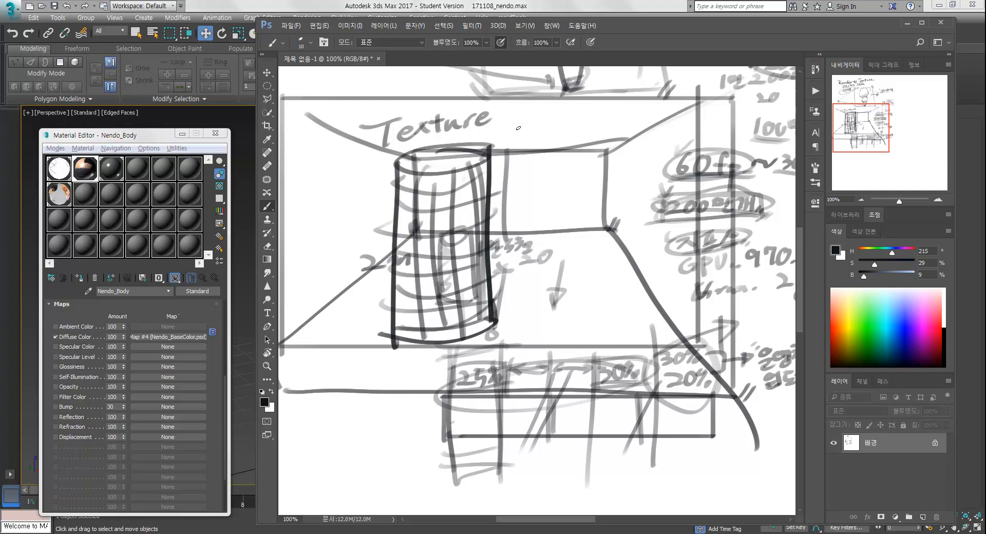
Handwrite the term "테셀레이션." beside the "Texture" heading
{"action": "mouse_move", "coordinate": [515, 121]}
{"action": "left_mouse_down"}
{"action": "mouse_move", "coordinate": [509, 130]}
{"action": "mouse_move", "coordinate": [519, 140]}
{"action": "mouse_move", "coordinate": [561, 134]}
{"action": "mouse_move", "coordinate": [569, 119]}
{"action": "mouse_move", "coordinate": [609, 123]}
{"action": "mouse_move", "coordinate": [625, 106]}
{"action": "mouse_move", "coordinate": [625, 117]}
{"action": "left_mouse_up"}
{"action": "left_click_drag", "start_coordinate": [619, 106], "coordinate": [624, 107]}
{"action": "left_click_drag", "start_coordinate": [619, 110], "coordinate": [624, 110]}
{"action": "left_click_drag", "start_coordinate": [618, 115], "coordinate": [630, 123]}
{"action": "left_click", "coordinate": [635, 117]}
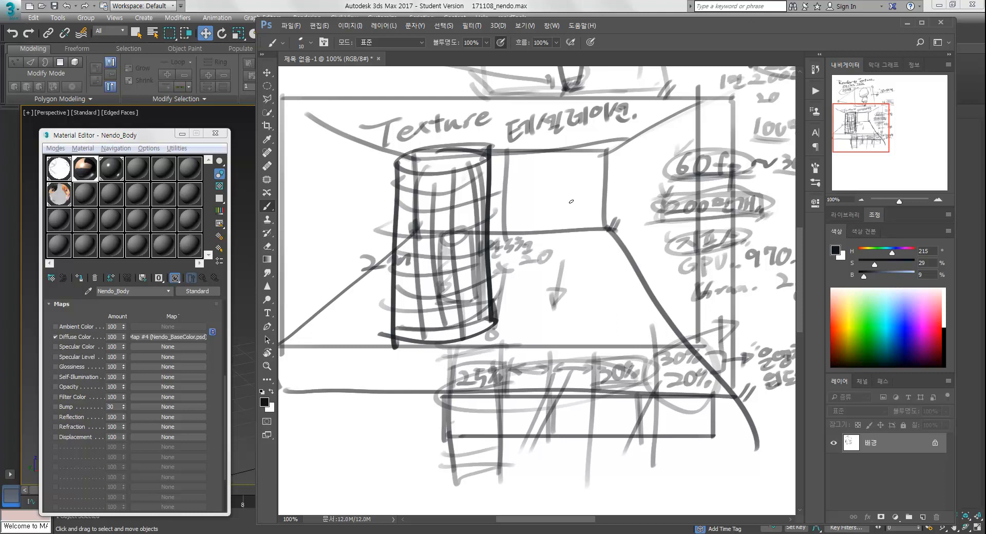
Switch back to 3ds Max and close the Material Editor
{"action": "left_click", "coordinate": [583, 7]}
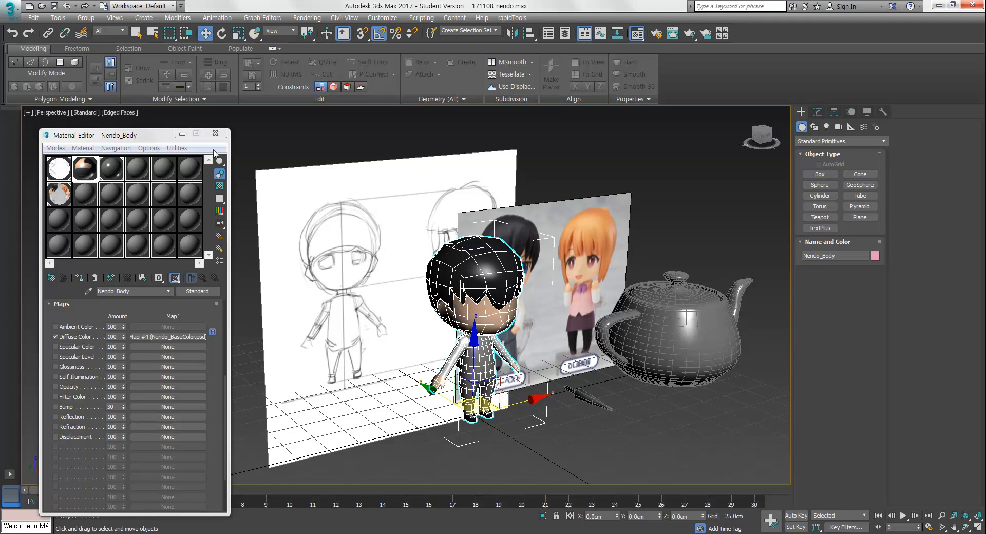
{"action": "left_click", "coordinate": [214, 133]}
{"action": "scroll", "coordinate": [472, 250], "scroll_direction": "up", "scroll_amount": 5}
{"action": "scroll", "coordinate": [434, 253], "scroll_direction": "down", "scroll_amount": 2}
{"action": "middle_click_drag", "start_coordinate": [434, 253], "coordinate": [437, 282]}
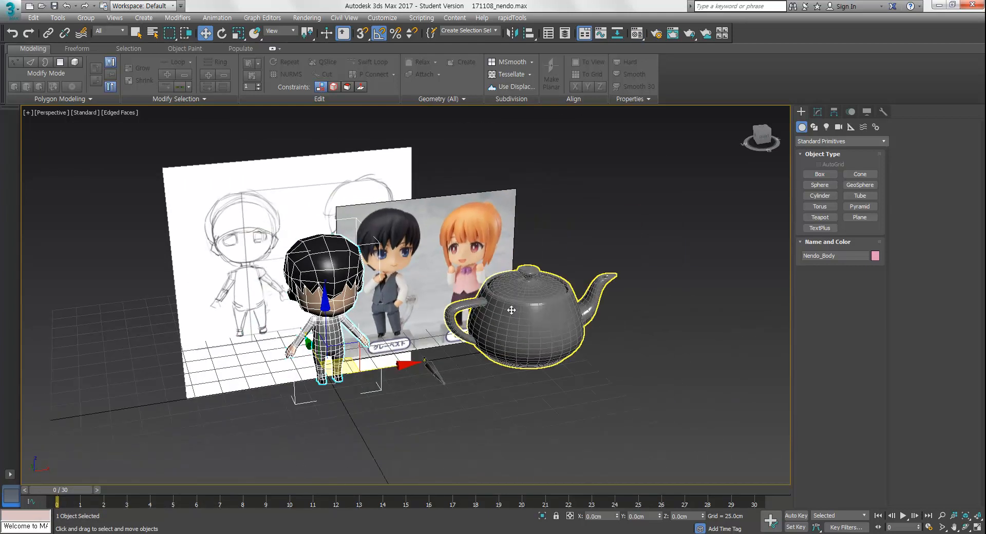
Delete the teapot from the scene and select the character's Nendo_Body mesh
{"action": "left_click", "coordinate": [515, 324]}
{"action": "key", "text": "Delete"}
{"action": "left_click", "coordinate": [354, 304]}
{"action": "middle_click_drag", "start_coordinate": [365, 320], "coordinate": [406, 380]}
{"action": "scroll", "coordinate": [418, 363], "scroll_direction": "up", "scroll_amount": 3}
{"action": "middle_click_drag", "start_coordinate": [405, 380], "coordinate": [395, 346]}
{"action": "scroll", "coordinate": [443, 368], "scroll_direction": "up", "scroll_amount": 1}
{"action": "middle_click_drag", "start_coordinate": [443, 369], "coordinate": [416, 350], "text": "alt"}
{"action": "middle_click_drag", "start_coordinate": [414, 299], "coordinate": [431, 333], "text": "alt"}
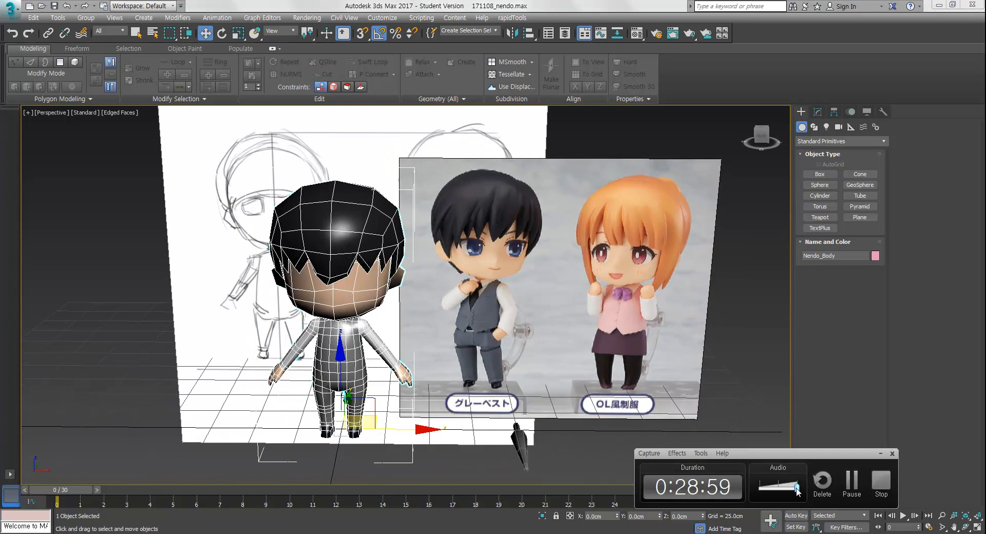
{"action": "left_click_drag", "start_coordinate": [792, 457], "coordinate": [852, 470]}
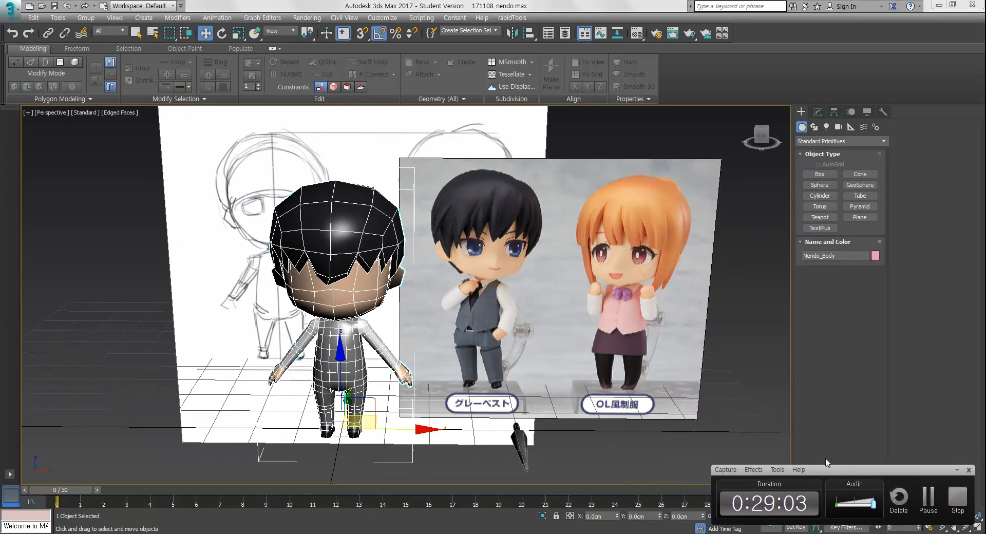